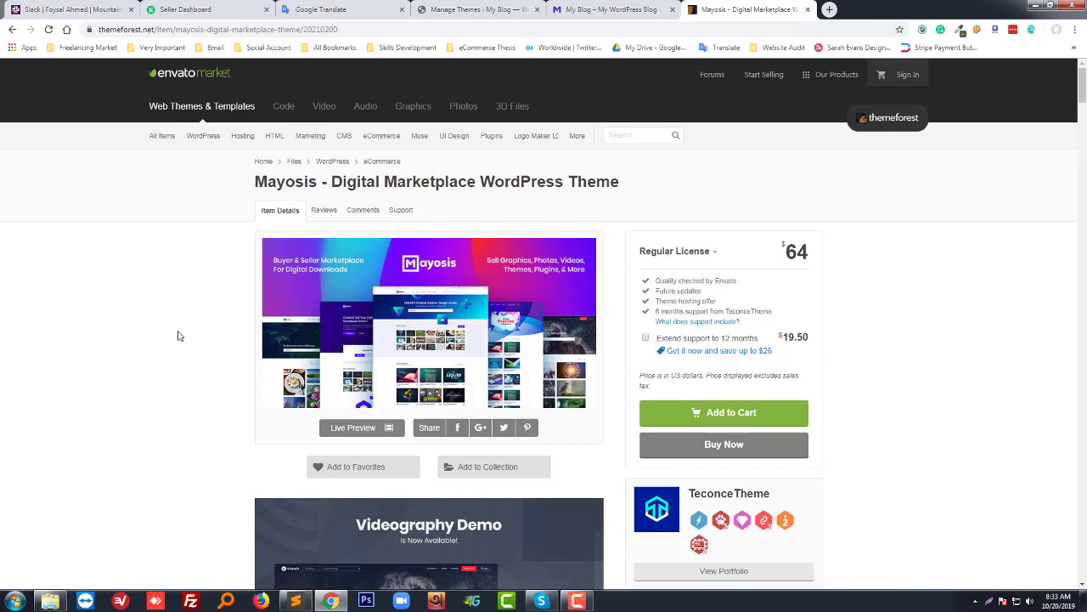
Look over the Mayosis theme's item page, including its title, sales and compatibility details, and demo previews.
{"action": "scroll", "coordinate": [178, 335], "scroll_direction": "down", "scroll_amount": 2}
{"action": "scroll", "coordinate": [178, 335], "scroll_direction": "up", "scroll_amount": 2}
{"action": "scroll", "coordinate": [178, 336], "scroll_direction": "down", "scroll_amount": 3}
{"action": "scroll", "coordinate": [179, 335], "scroll_direction": "up", "scroll_amount": 3}
{"action": "scroll", "coordinate": [174, 302], "scroll_direction": "down", "scroll_amount": 1}
{"action": "scroll", "coordinate": [192, 292], "scroll_direction": "up", "scroll_amount": 1}
{"action": "left_click_drag", "start_coordinate": [332, 181], "coordinate": [480, 181]}
{"action": "left_click", "coordinate": [171, 294]}
{"action": "scroll", "coordinate": [952, 300], "scroll_direction": "down", "scroll_amount": 4}
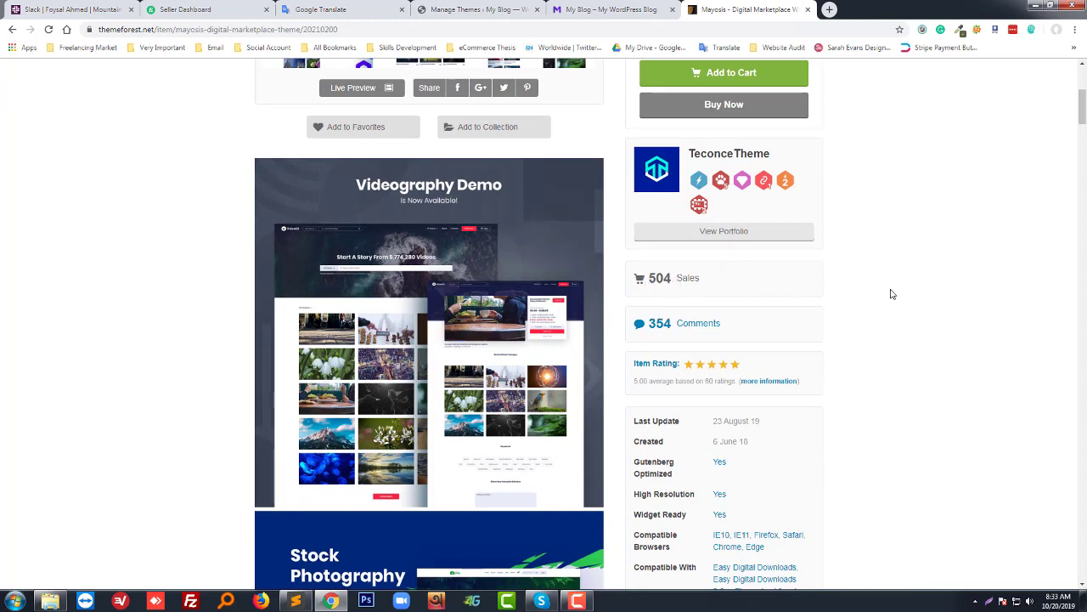
{"action": "scroll", "coordinate": [891, 294], "scroll_direction": "down", "scroll_amount": 3}
{"action": "scroll", "coordinate": [327, 384], "scroll_direction": "down", "scroll_amount": 2}
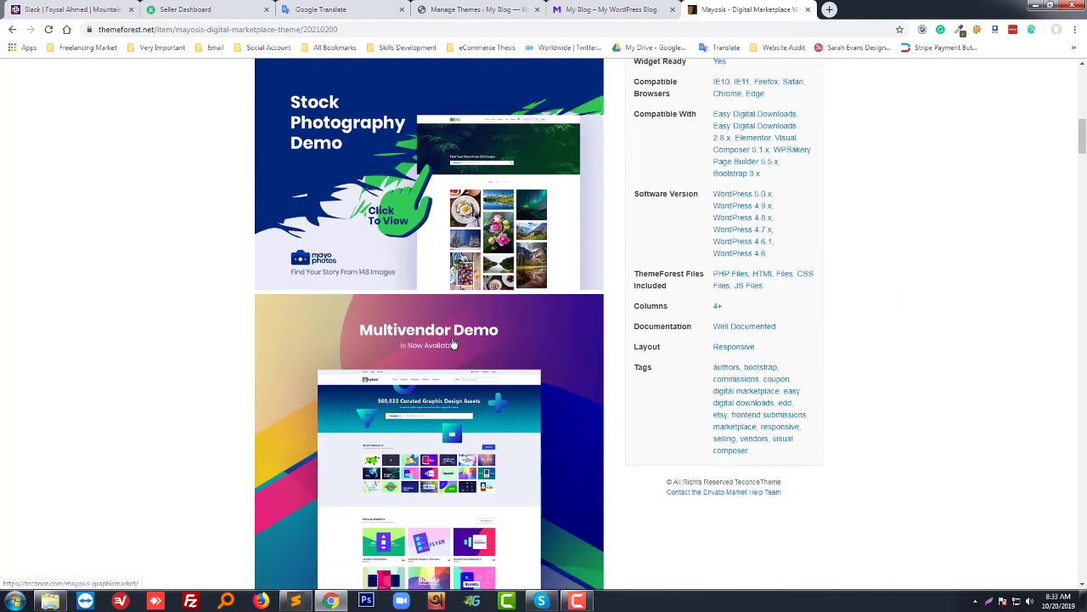
{"action": "scroll", "coordinate": [397, 365], "scroll_direction": "down", "scroll_amount": 2}
{"action": "scroll", "coordinate": [406, 371], "scroll_direction": "down", "scroll_amount": 11}
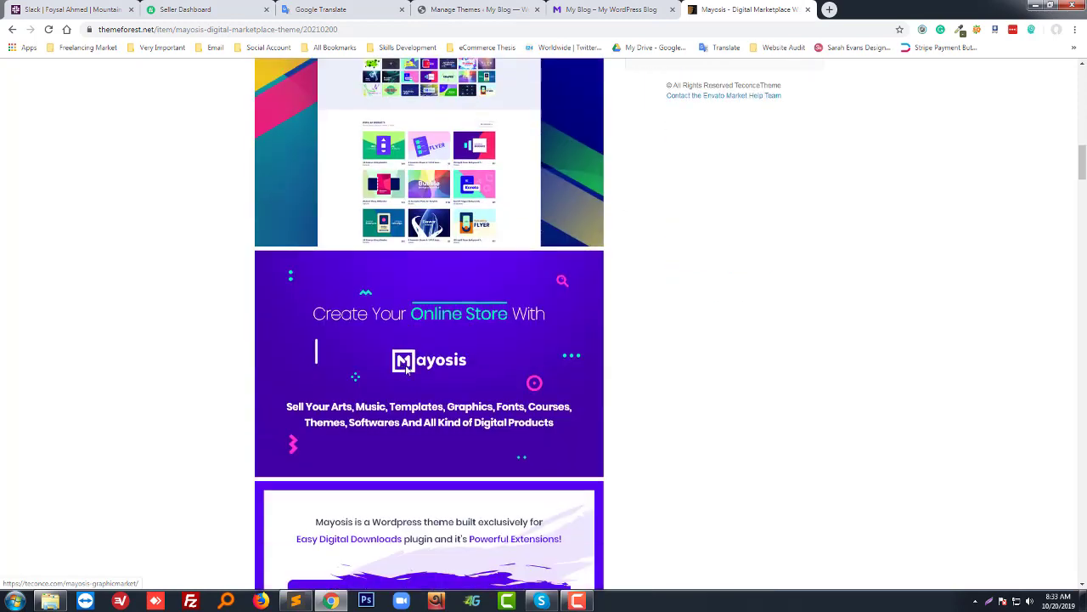
Read the list of what can be sold online with Mayosis, then return to the start of the item page.
{"action": "scroll", "coordinate": [401, 369], "scroll_direction": "up", "scroll_amount": 3}
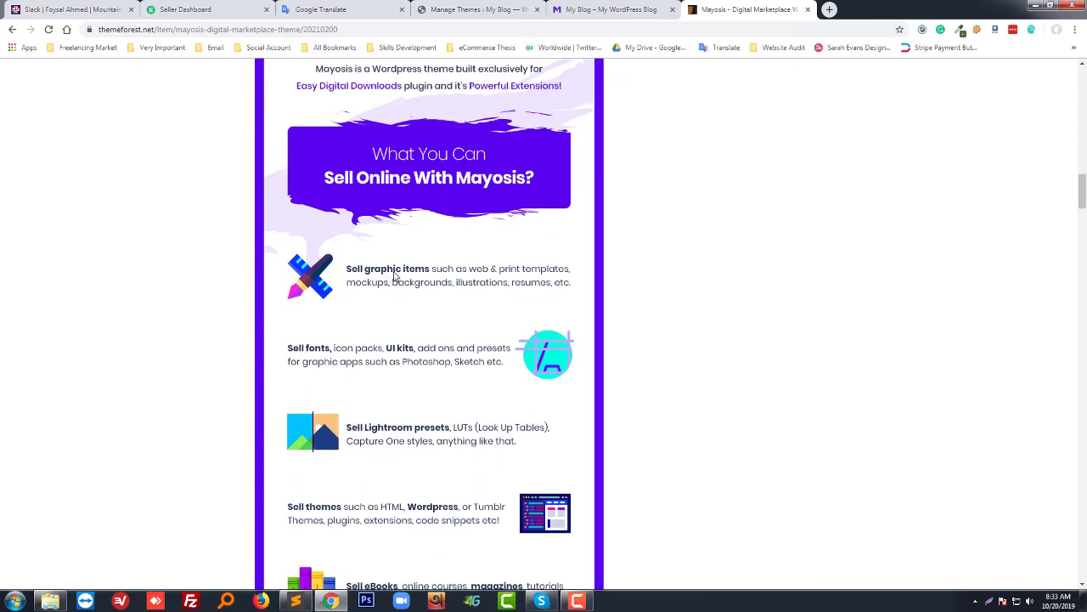
{"action": "scroll", "coordinate": [384, 344], "scroll_direction": "down", "scroll_amount": 1}
{"action": "scroll", "coordinate": [383, 344], "scroll_direction": "down", "scroll_amount": 1}
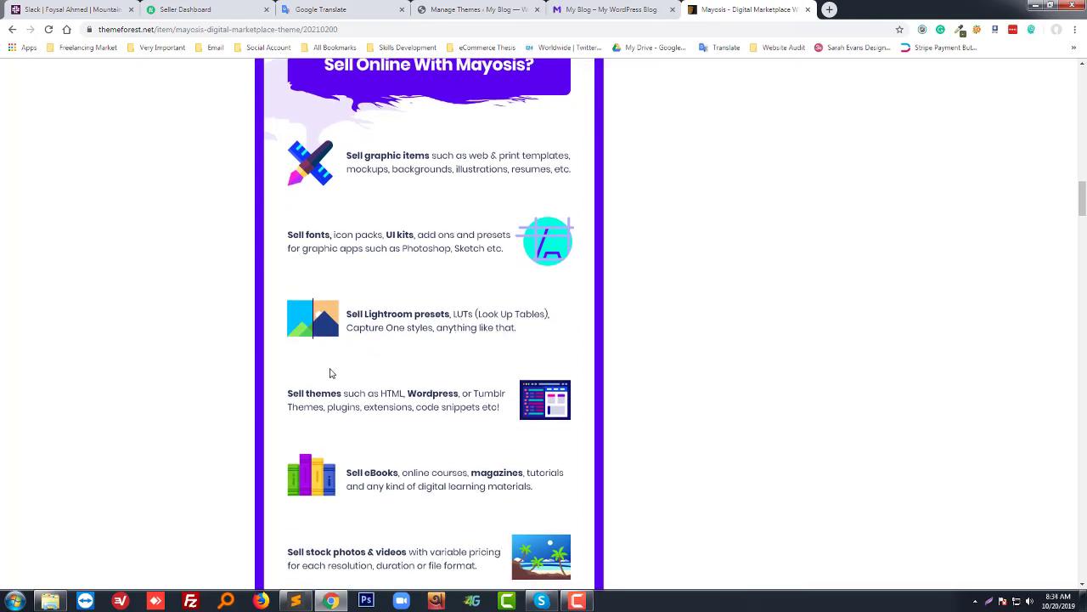
{"action": "scroll", "coordinate": [344, 365], "scroll_direction": "down", "scroll_amount": 1}
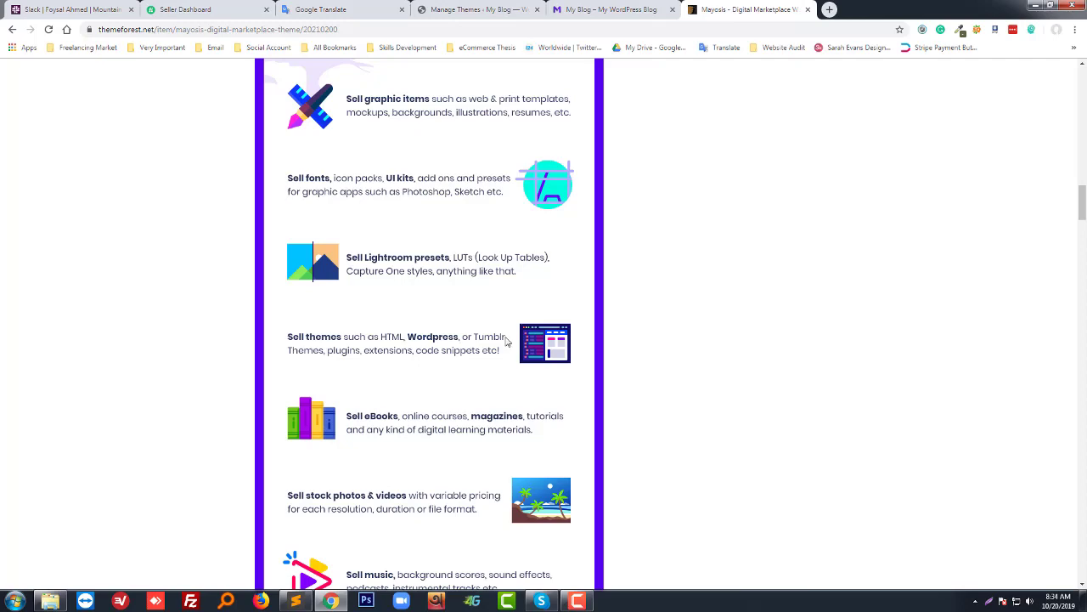
{"action": "scroll", "coordinate": [498, 340], "scroll_direction": "down", "scroll_amount": 2}
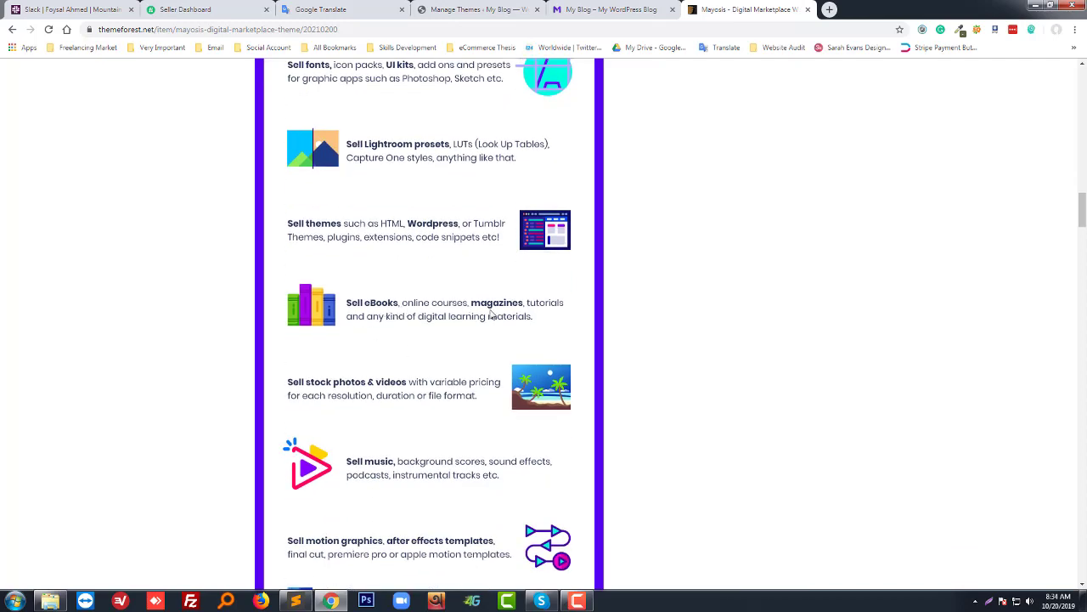
{"action": "scroll", "coordinate": [368, 463], "scroll_direction": "down", "scroll_amount": 2}
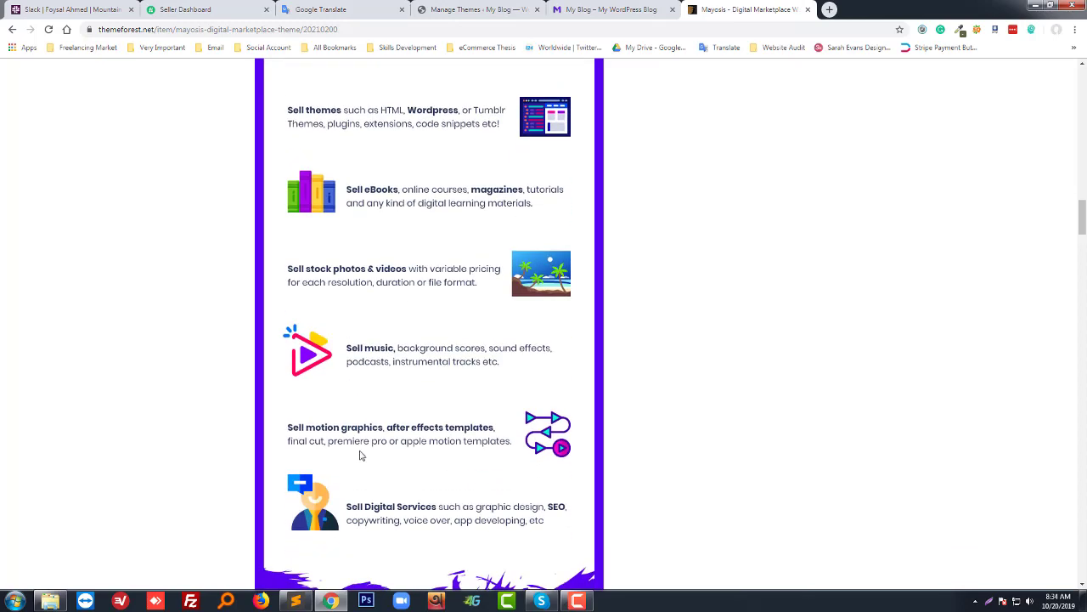
{"action": "scroll", "coordinate": [316, 442], "scroll_direction": "down", "scroll_amount": 1}
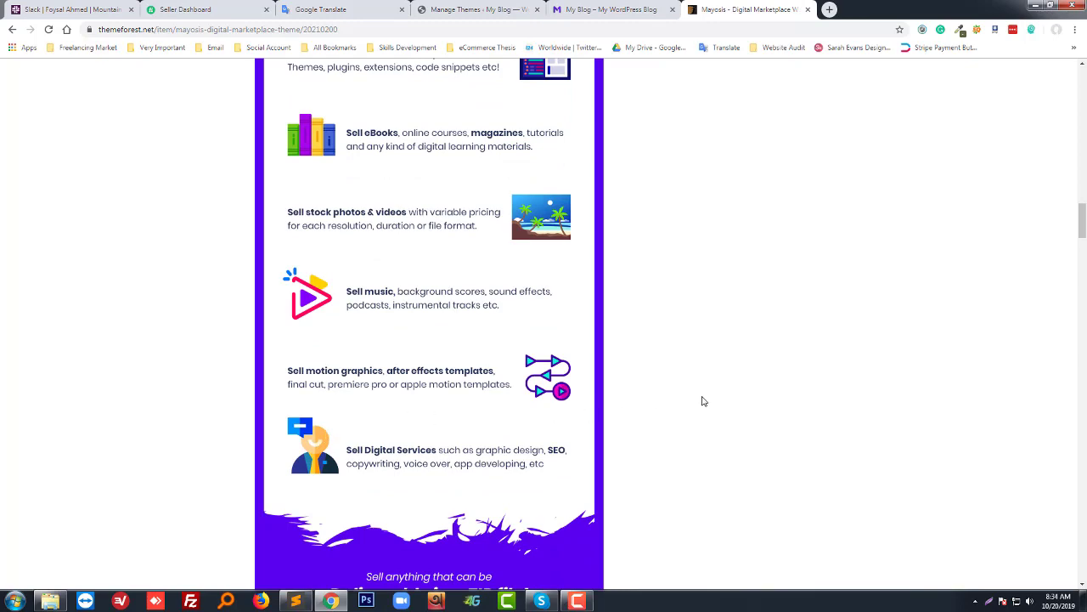
{"action": "scroll", "coordinate": [793, 406], "scroll_direction": "up", "scroll_amount": 15}
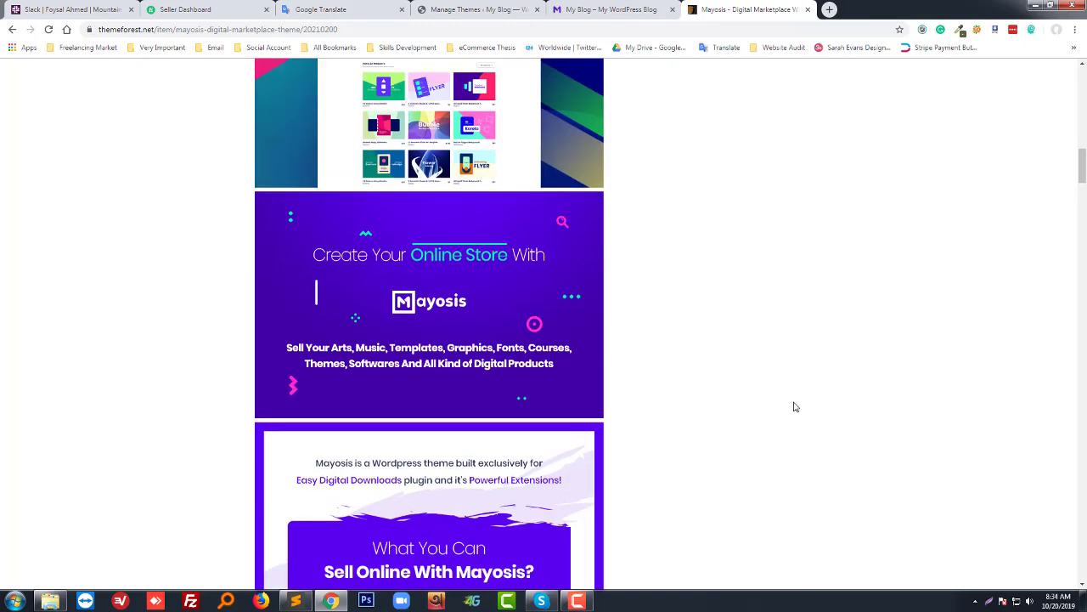
{"action": "scroll", "coordinate": [794, 407], "scroll_direction": "up", "scroll_amount": 4}
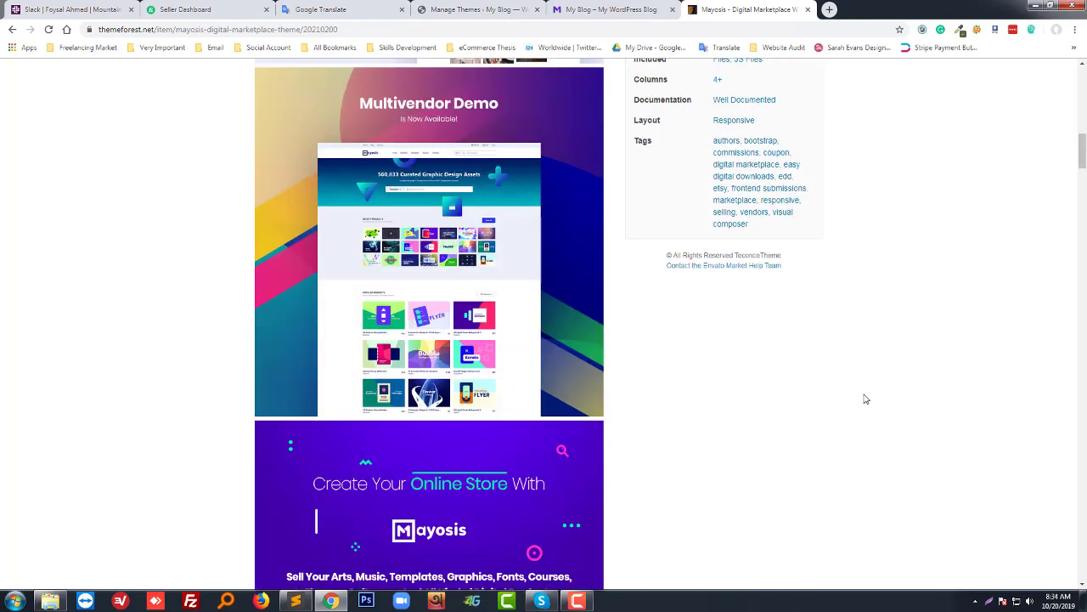
{"action": "scroll", "coordinate": [859, 400], "scroll_direction": "up", "scroll_amount": 9}
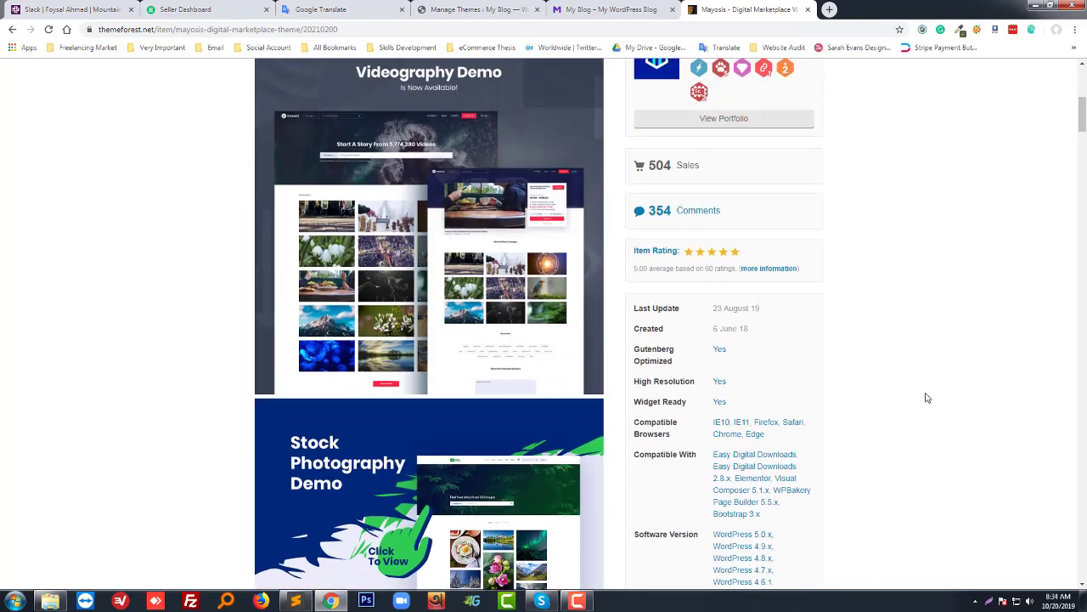
{"action": "scroll", "coordinate": [927, 398], "scroll_direction": "up", "scroll_amount": 3}
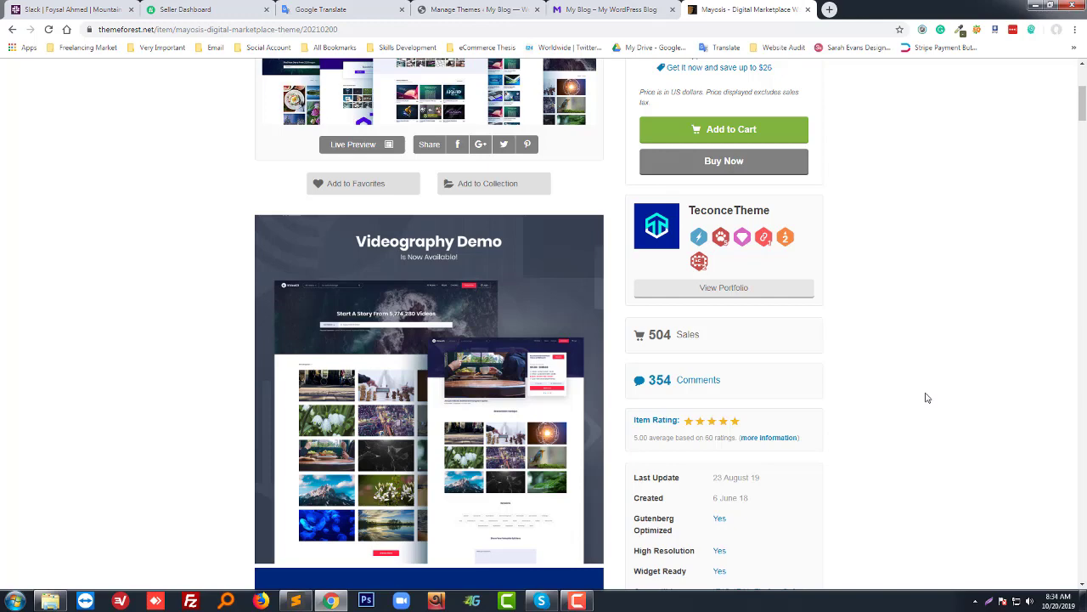
{"action": "scroll", "coordinate": [927, 398], "scroll_direction": "up", "scroll_amount": 4}
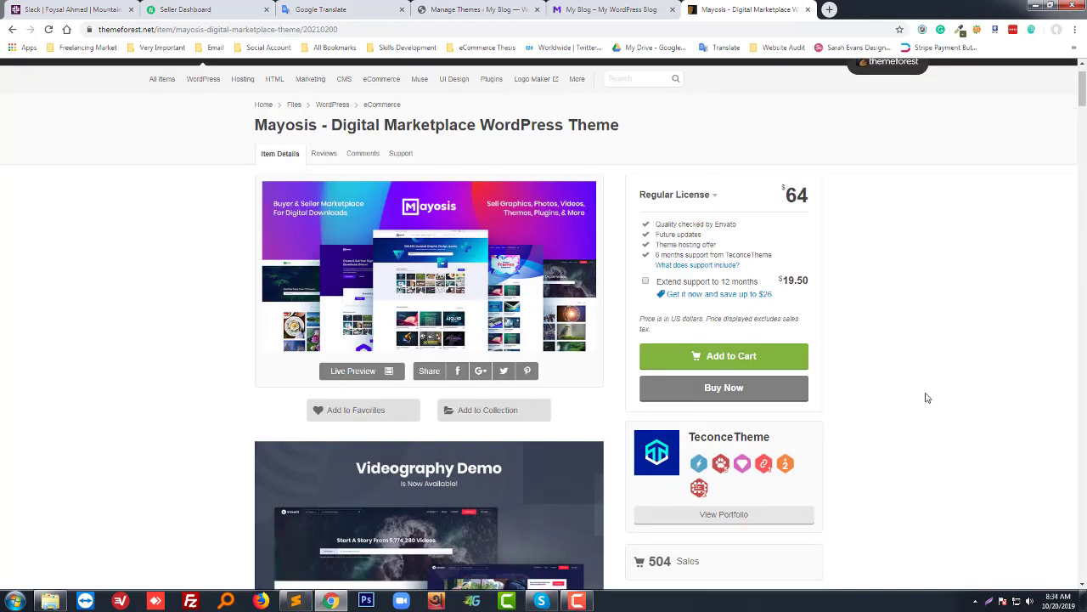
{"action": "left_click", "coordinate": [577, 601]}
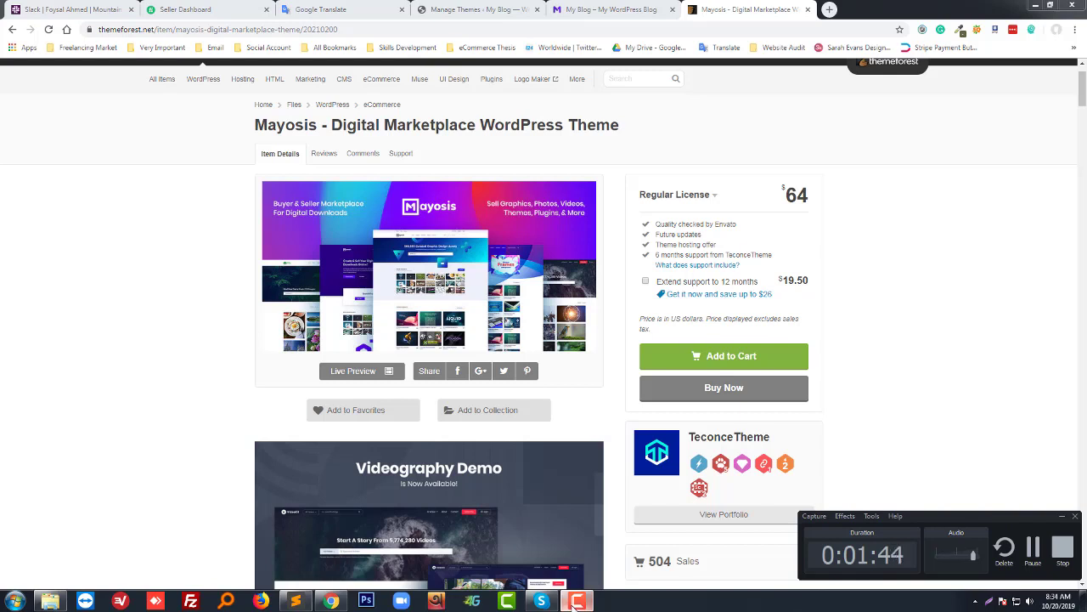
{"action": "left_click", "coordinate": [576, 602]}
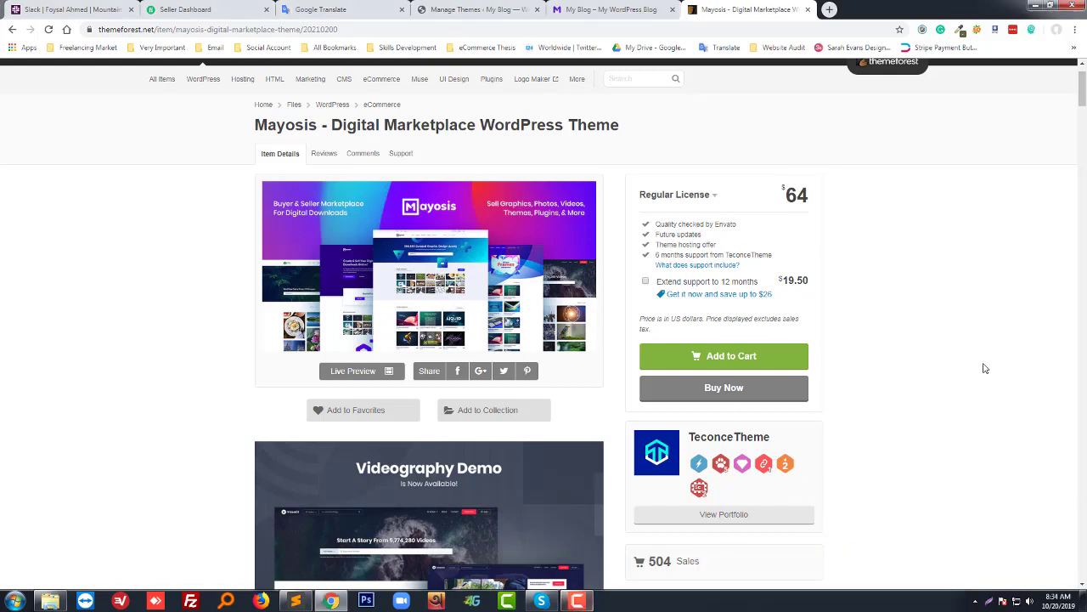
Check the blog's front page and its installed WordPress themes, and return to the Mayosis item page.
{"action": "scroll", "coordinate": [999, 360], "scroll_direction": "up", "scroll_amount": 1}
{"action": "left_click", "coordinate": [620, 9]}
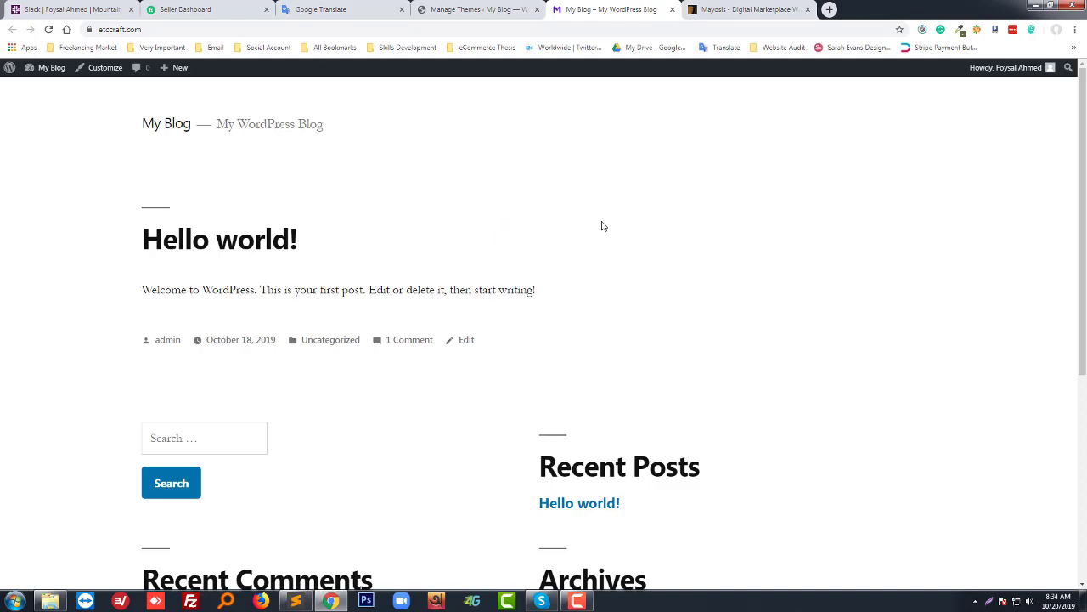
{"action": "left_click", "coordinate": [471, 5]}
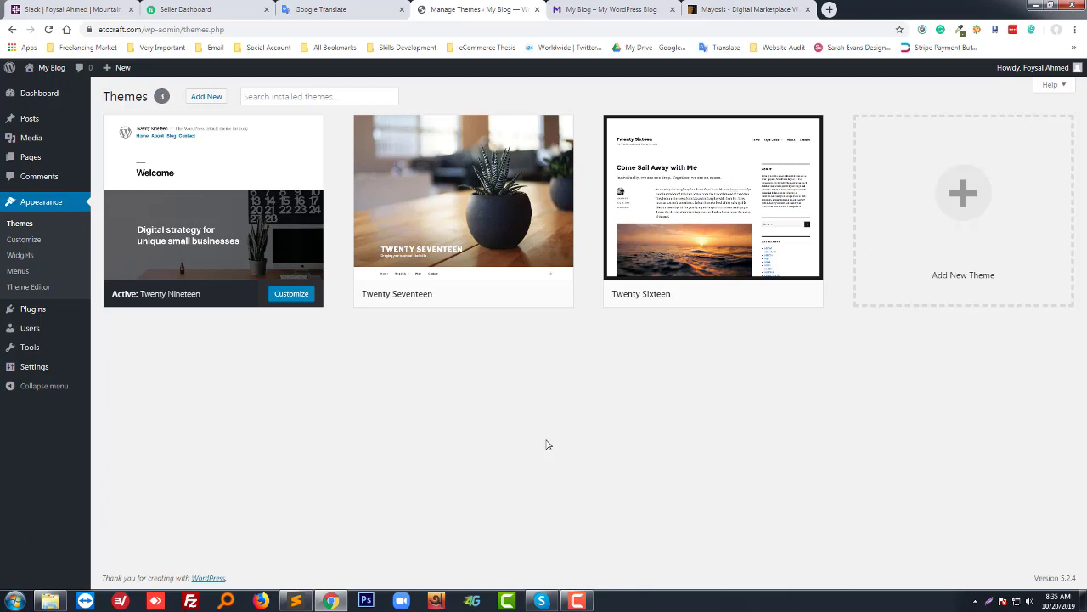
{"action": "left_click", "coordinate": [733, 8]}
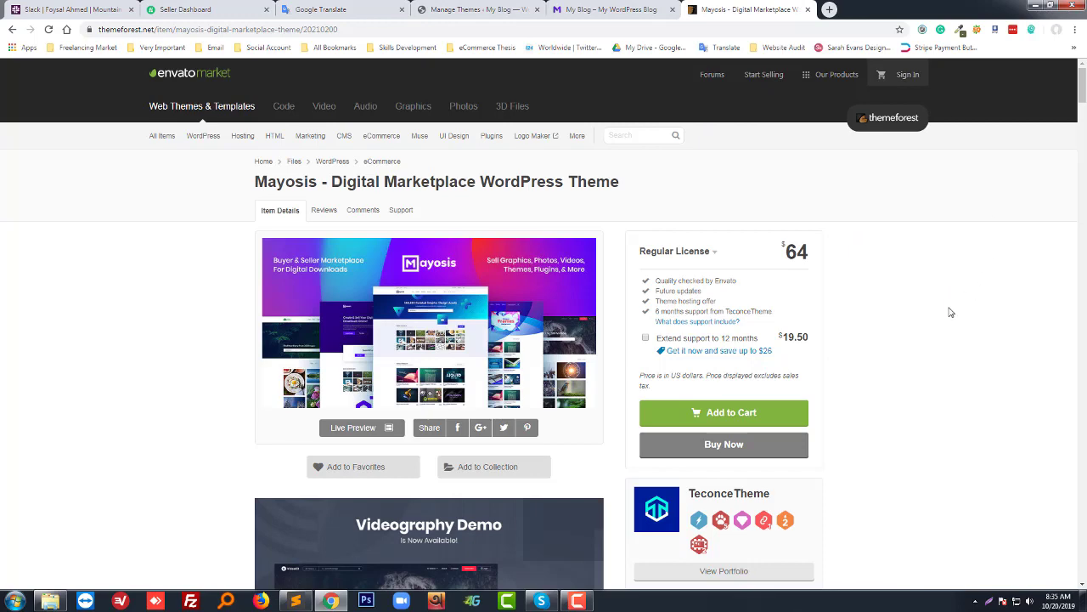
Switch to the desktop, open the Theme File folder and select mayosis.zip.
{"action": "left_click", "coordinate": [1033, 5]}
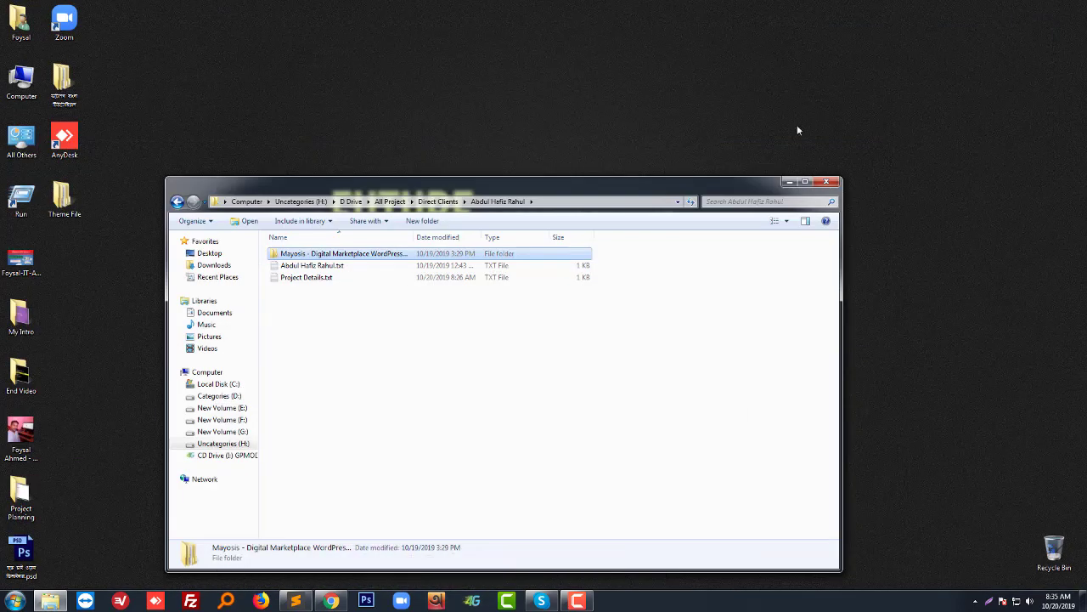
{"action": "left_click", "coordinate": [789, 182]}
{"action": "double_click", "coordinate": [63, 201]}
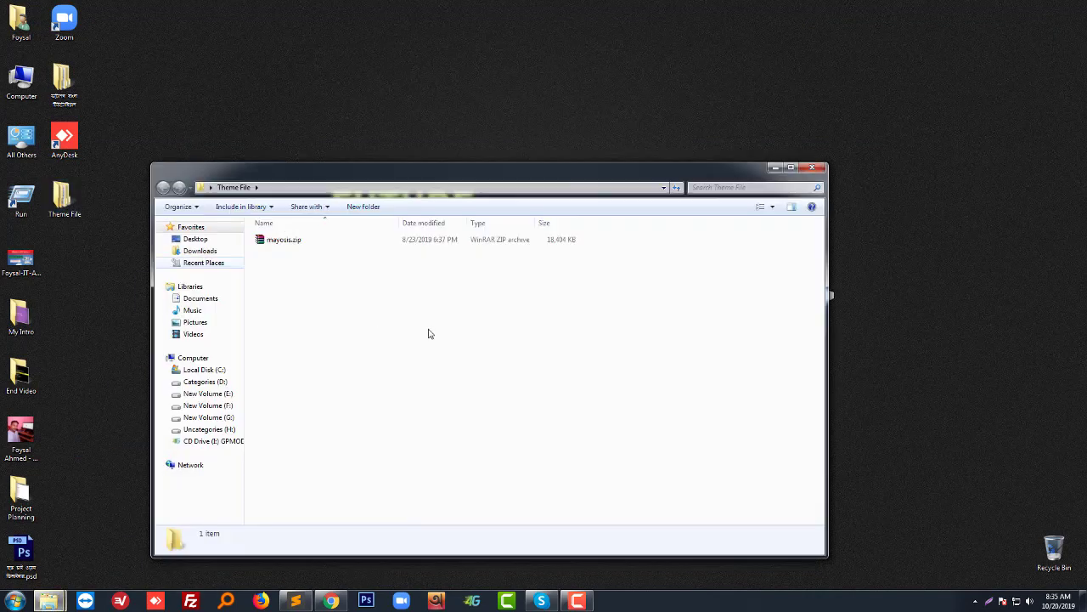
{"action": "left_click", "coordinate": [283, 241]}
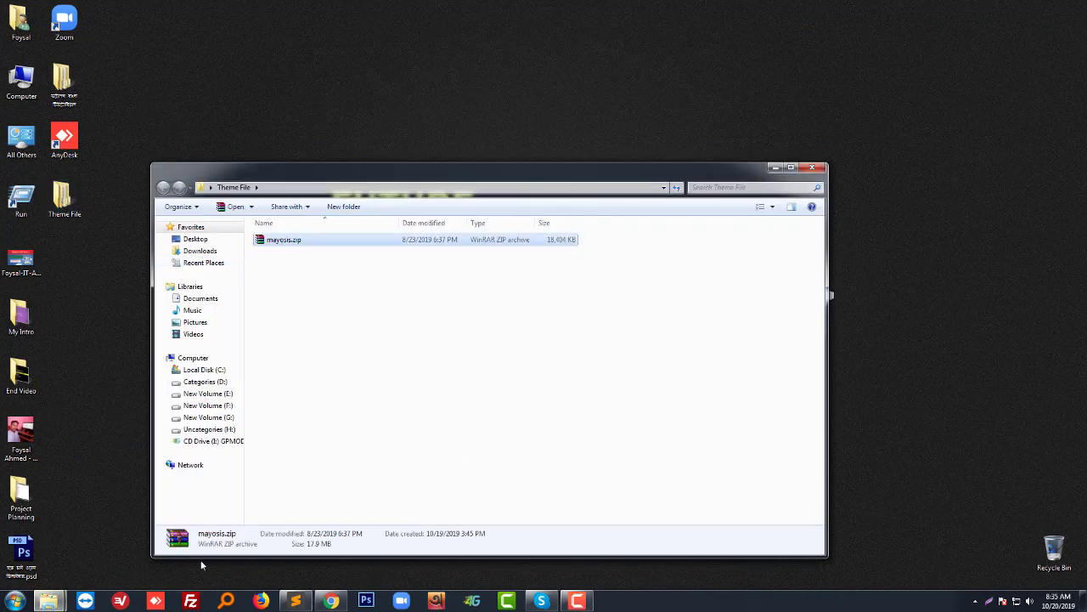
Open the mayosis-digital-marketplace-main folder inside the client project's Mayosis - Digital Marketplace WordPress Theme folder.
{"action": "mouse_move", "coordinate": [48, 603]}
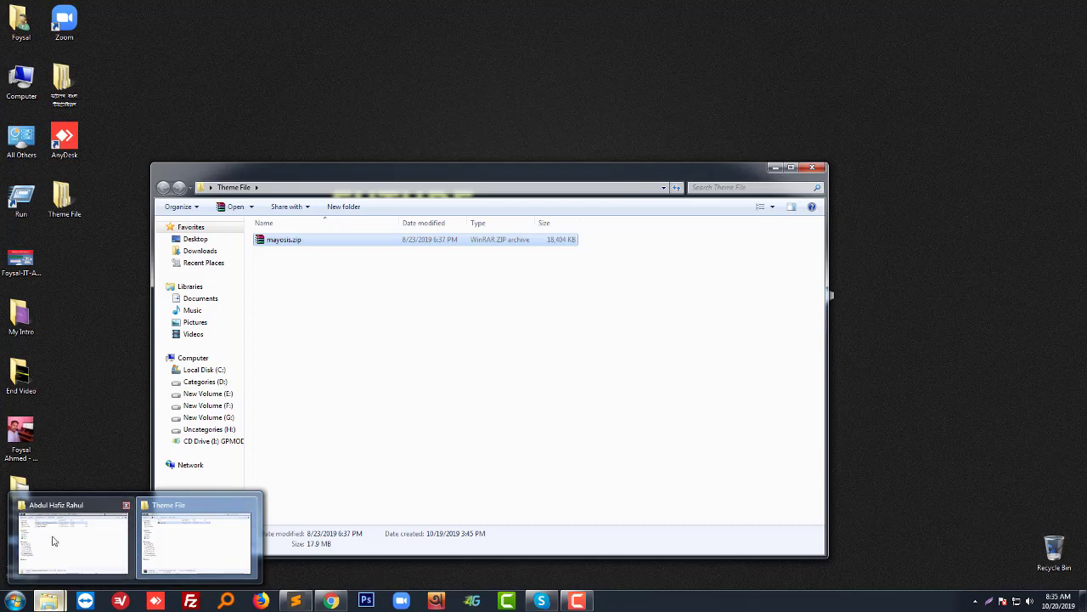
{"action": "left_click", "coordinate": [93, 535]}
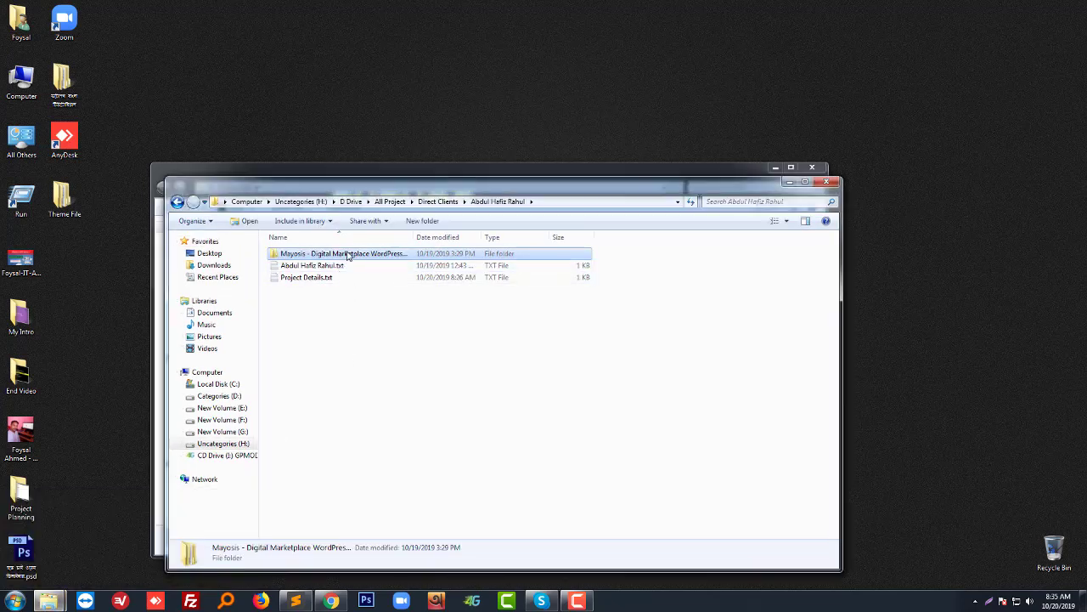
{"action": "double_click", "coordinate": [348, 255]}
{"action": "left_click", "coordinate": [290, 279]}
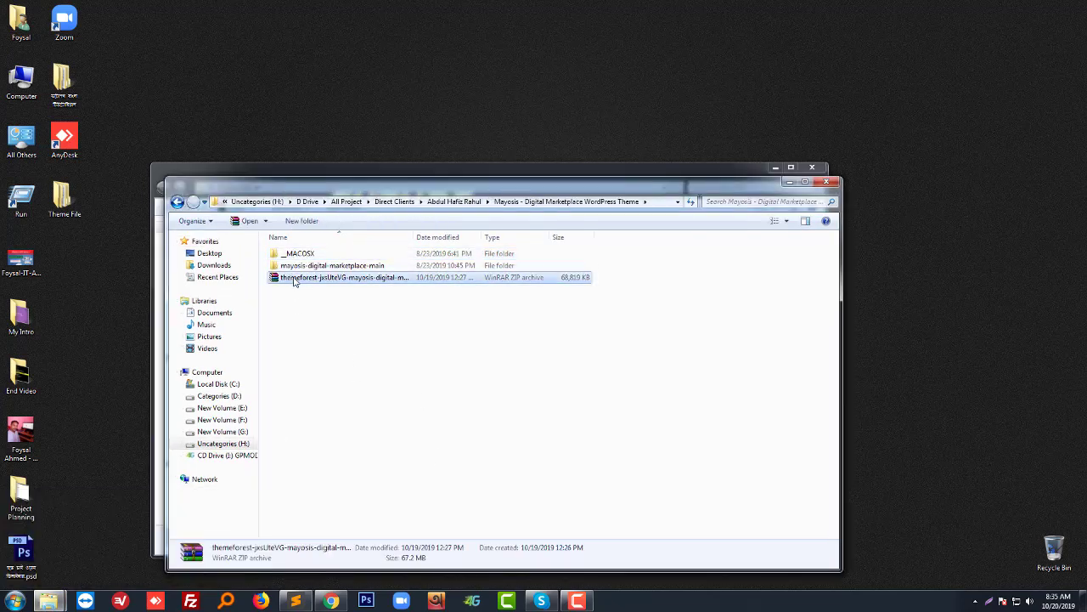
{"action": "double_click", "coordinate": [336, 266]}
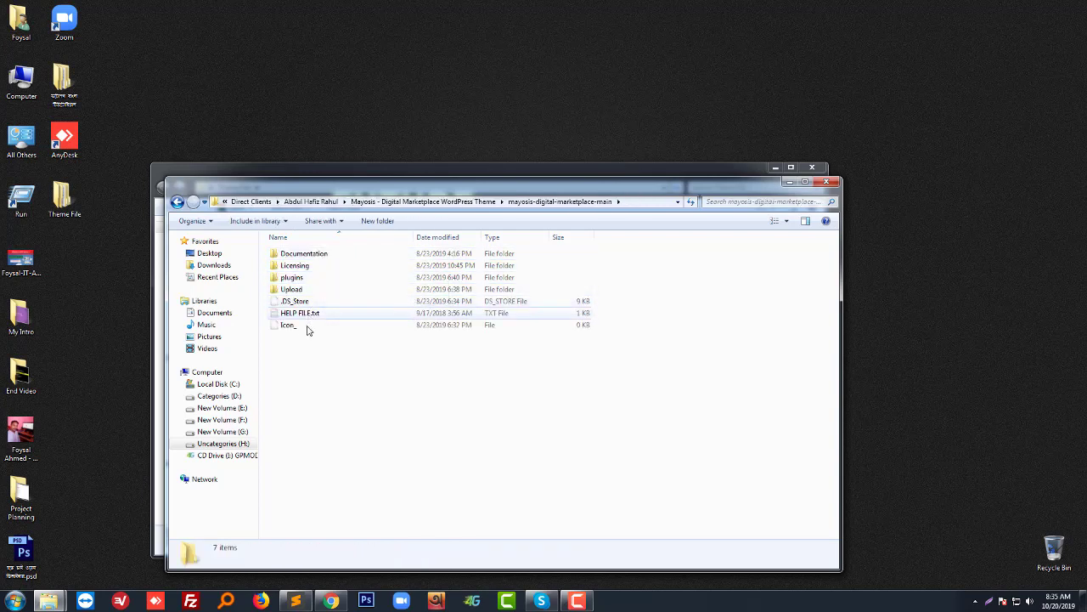
Go over the Documentation, Licensing, plugins and Upload folders in the extracted theme package.
{"action": "left_click", "coordinate": [305, 255]}
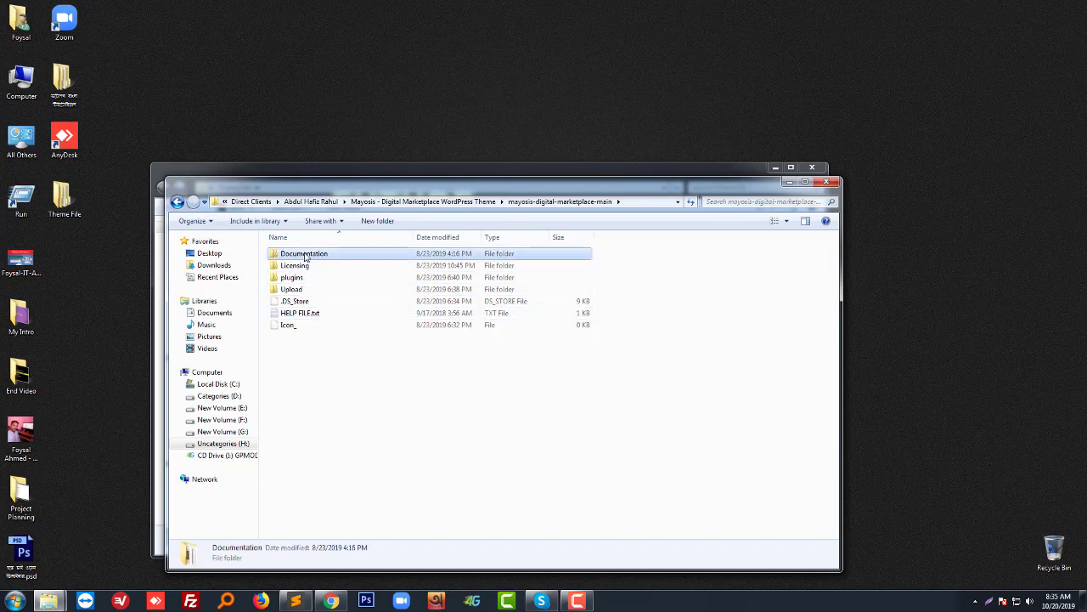
{"action": "left_click", "coordinate": [303, 266]}
{"action": "left_click", "coordinate": [302, 278]}
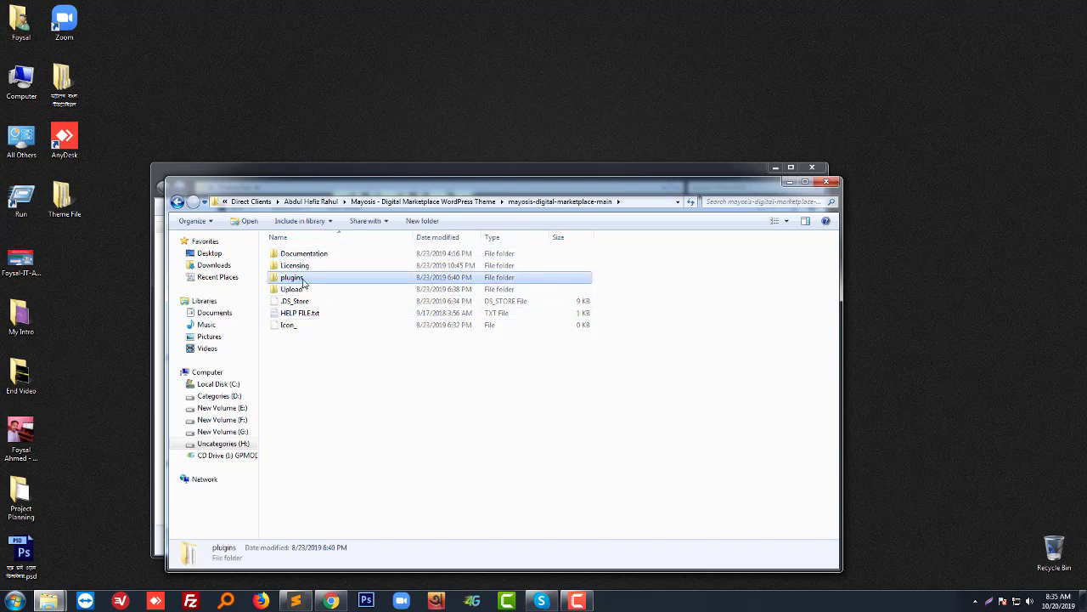
{"action": "left_click", "coordinate": [293, 288]}
{"action": "left_click", "coordinate": [332, 376]}
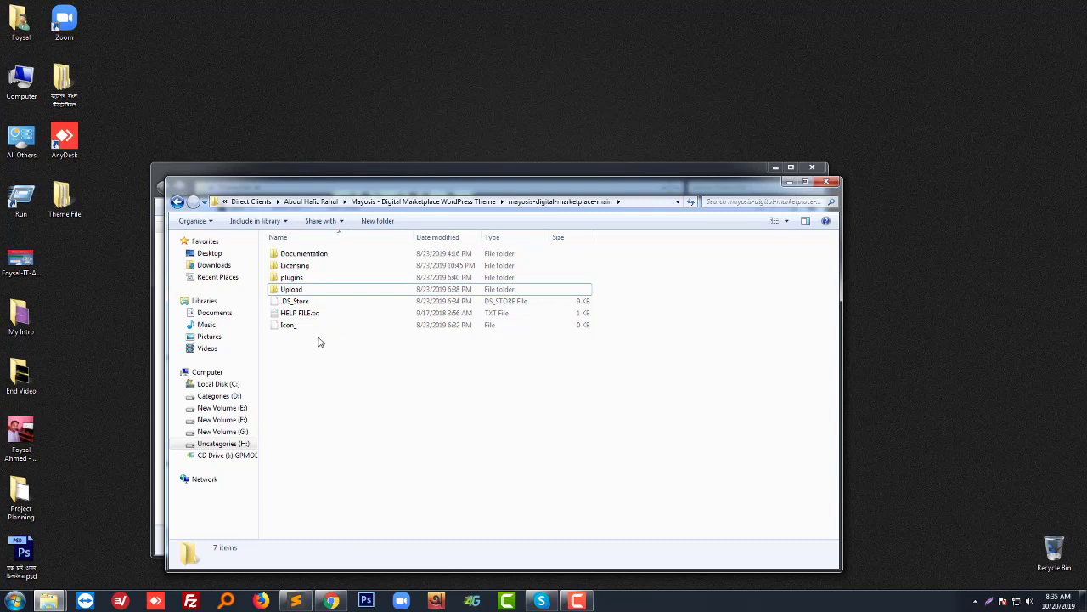
Locate mayosis.zip in the package's Upload folder and check it against the copy in the desktop Theme File folder.
{"action": "double_click", "coordinate": [299, 292]}
{"action": "left_click", "coordinate": [300, 303]}
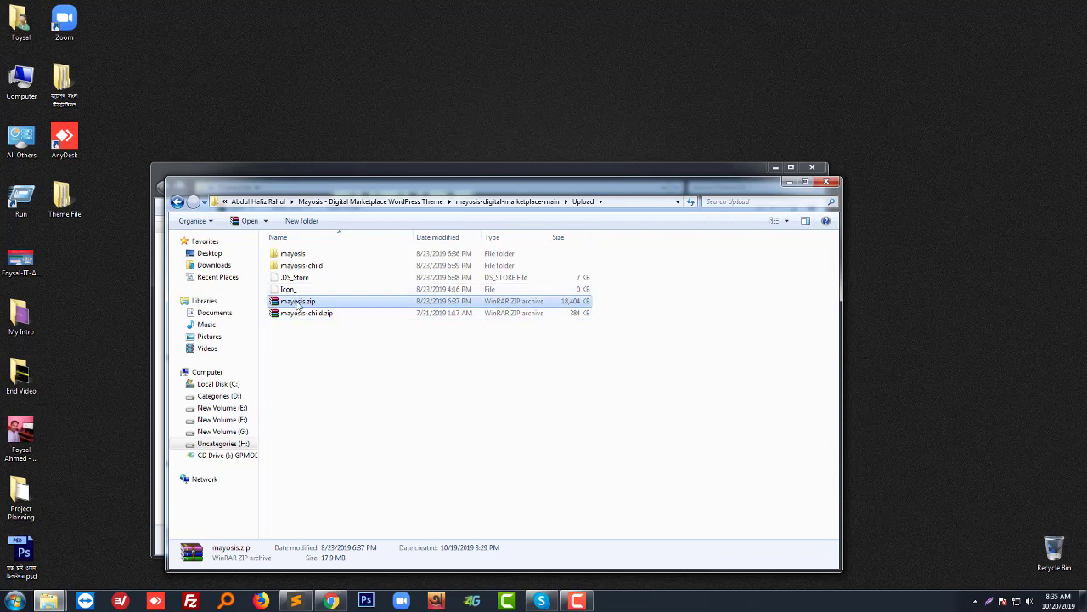
{"action": "left_click_drag", "start_coordinate": [299, 304], "coordinate": [73, 202]}
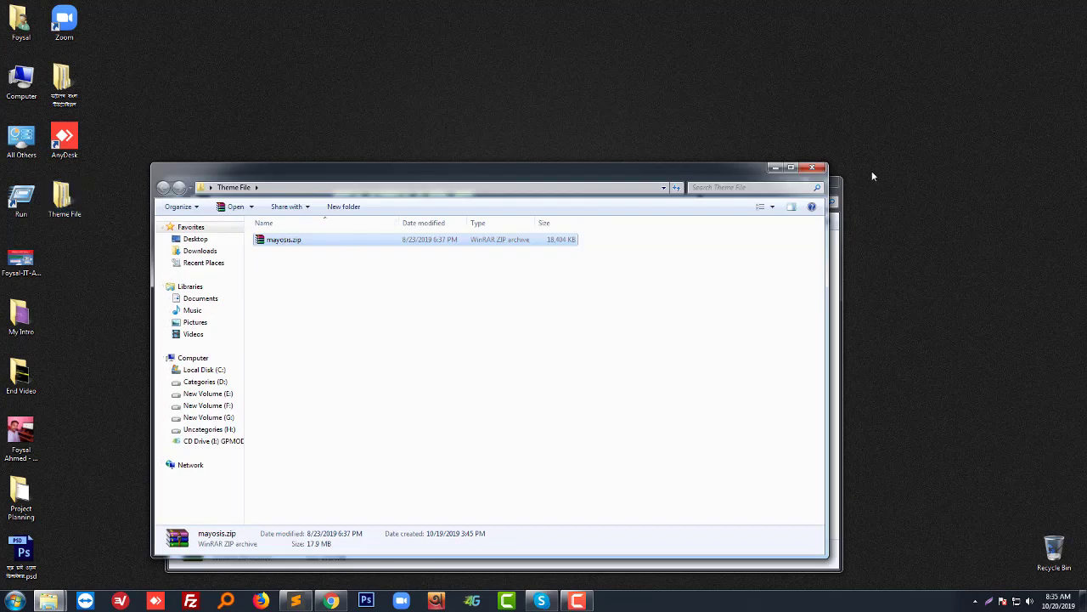
{"action": "left_click", "coordinate": [775, 167]}
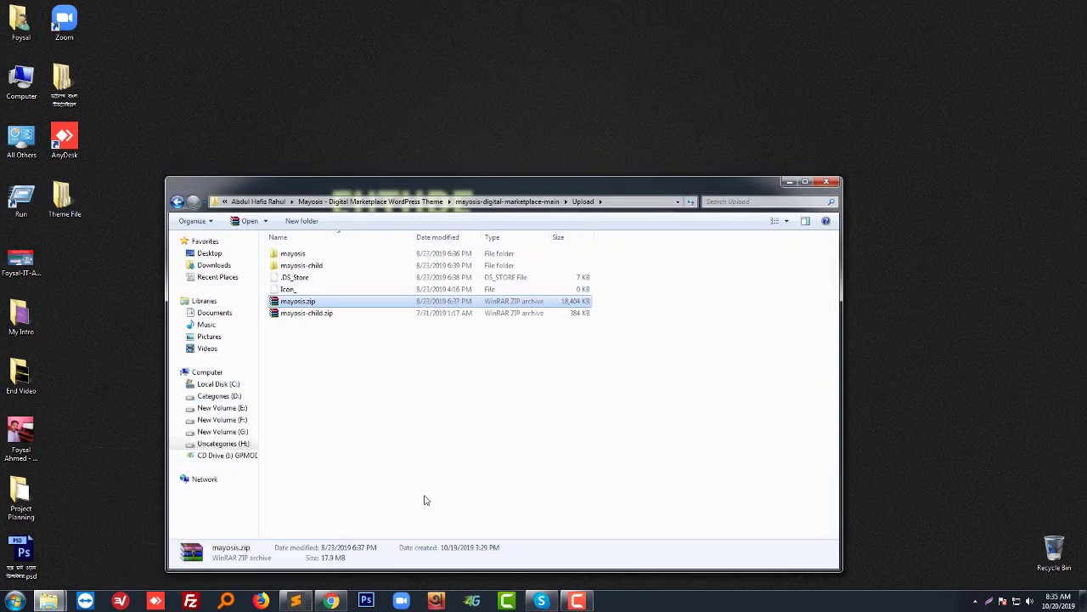
{"action": "left_click", "coordinate": [331, 601]}
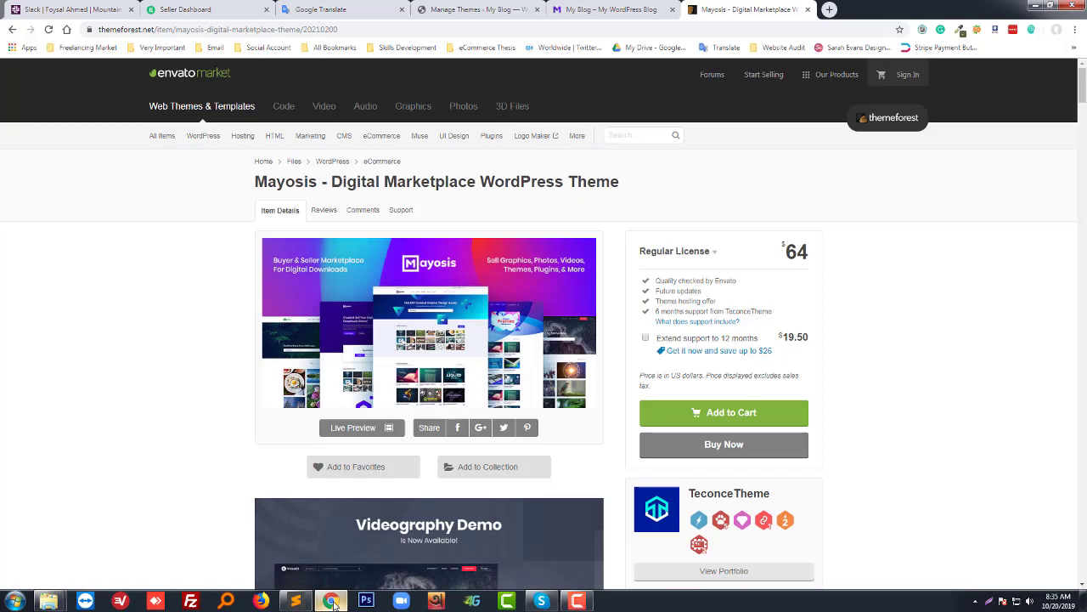
{"action": "left_click", "coordinate": [331, 601]}
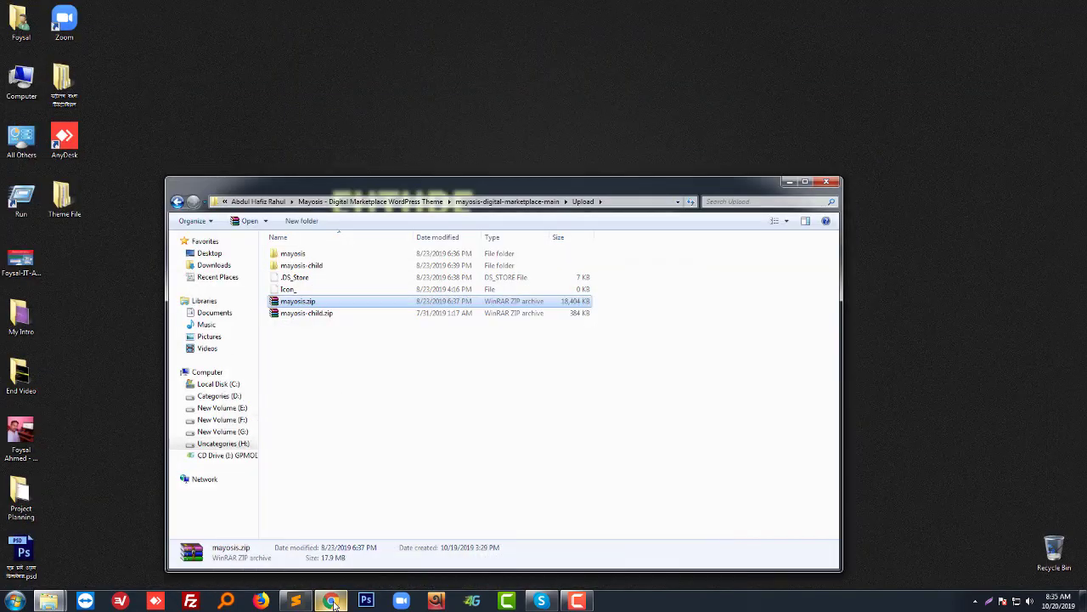
{"action": "left_click", "coordinate": [484, 397]}
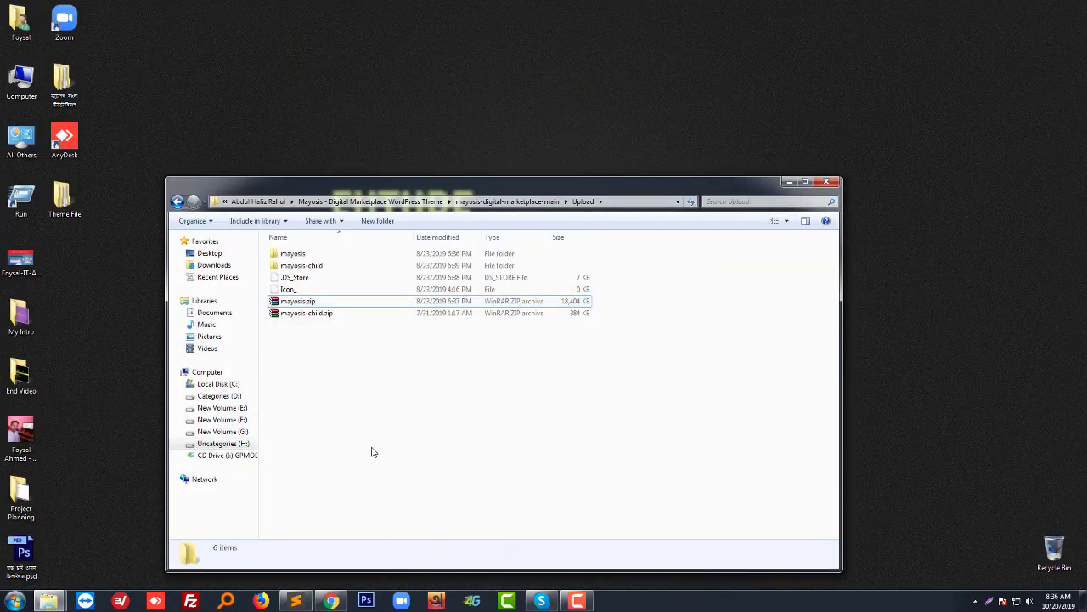
Open index.html from the theme package's Documentation folder in Google Chrome.
{"action": "mouse_move", "coordinate": [329, 605]}
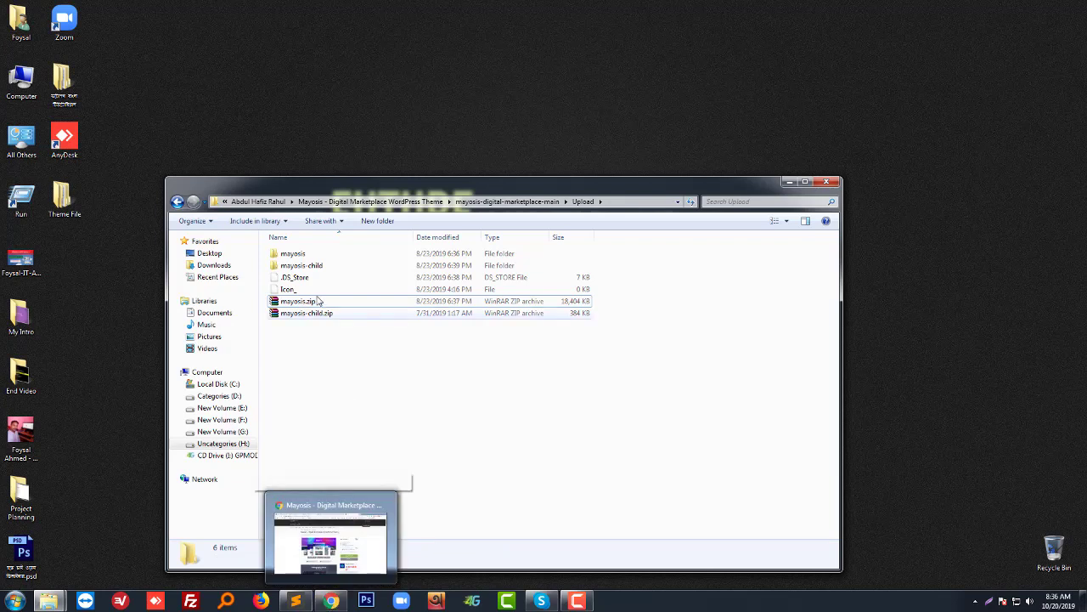
{"action": "key", "text": "BackSpace"}
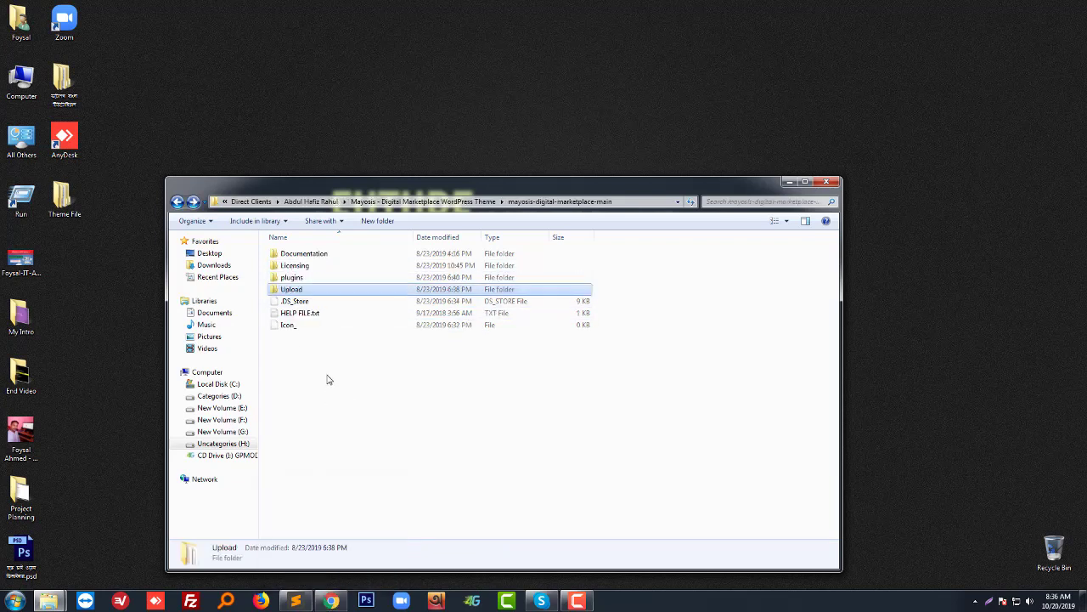
{"action": "key", "text": "Up"}
{"action": "key", "text": "Up"}
{"action": "key", "text": "Up"}
{"action": "key", "text": "Return"}
{"action": "key", "text": "End"}
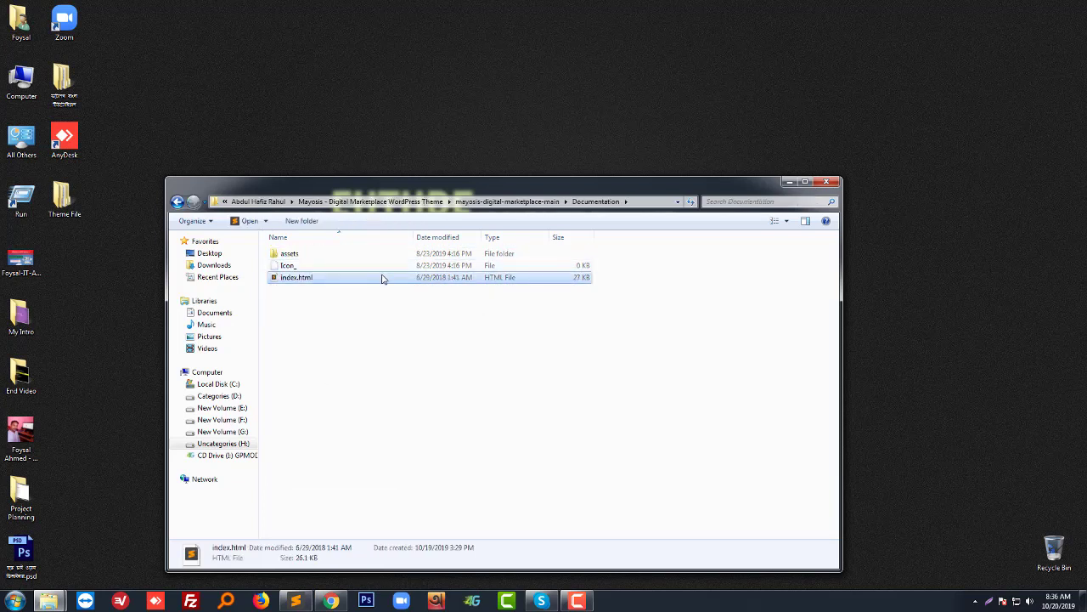
{"action": "right_click", "coordinate": [382, 278]}
{"action": "mouse_move", "coordinate": [450, 309]}
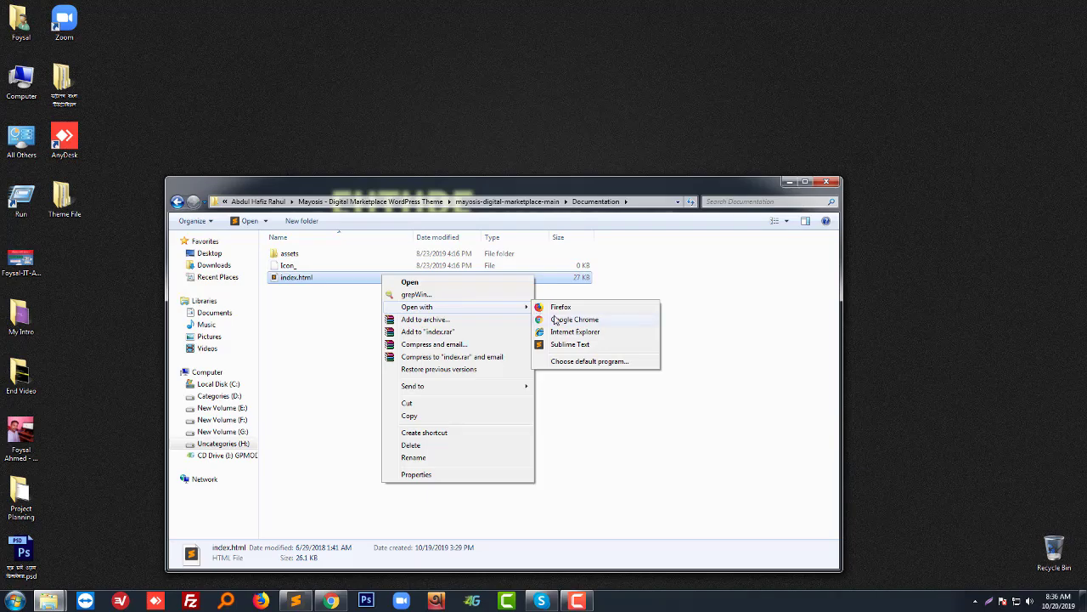
{"action": "left_click", "coordinate": [556, 319]}
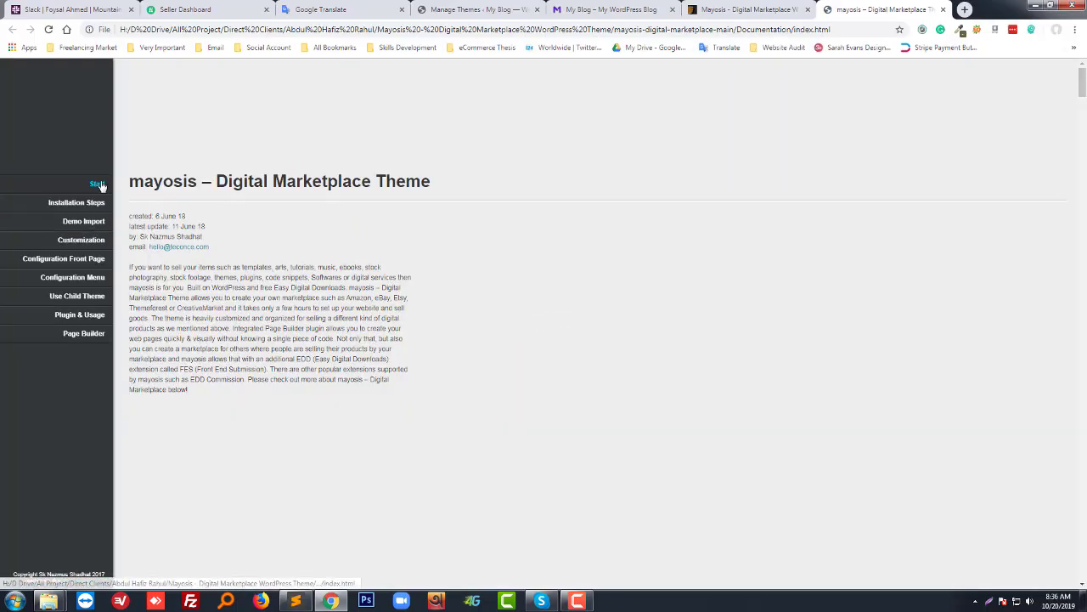
Read the Installation Steps section of the documentation, covering the FTP and WordPress ways to install the theme.
{"action": "left_click", "coordinate": [99, 212]}
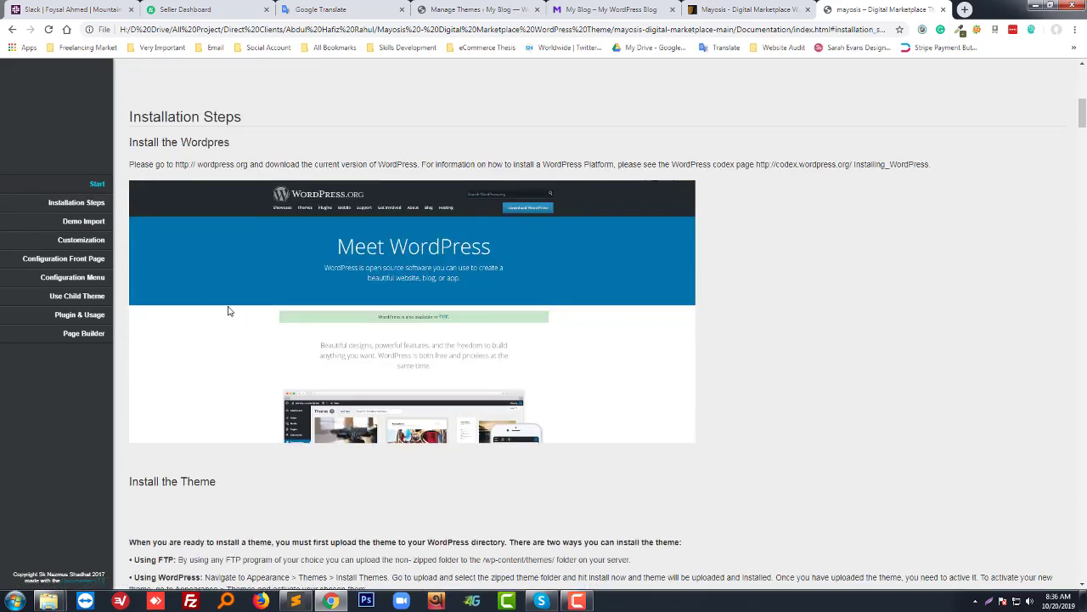
{"action": "scroll", "coordinate": [196, 344], "scroll_direction": "down", "scroll_amount": 3}
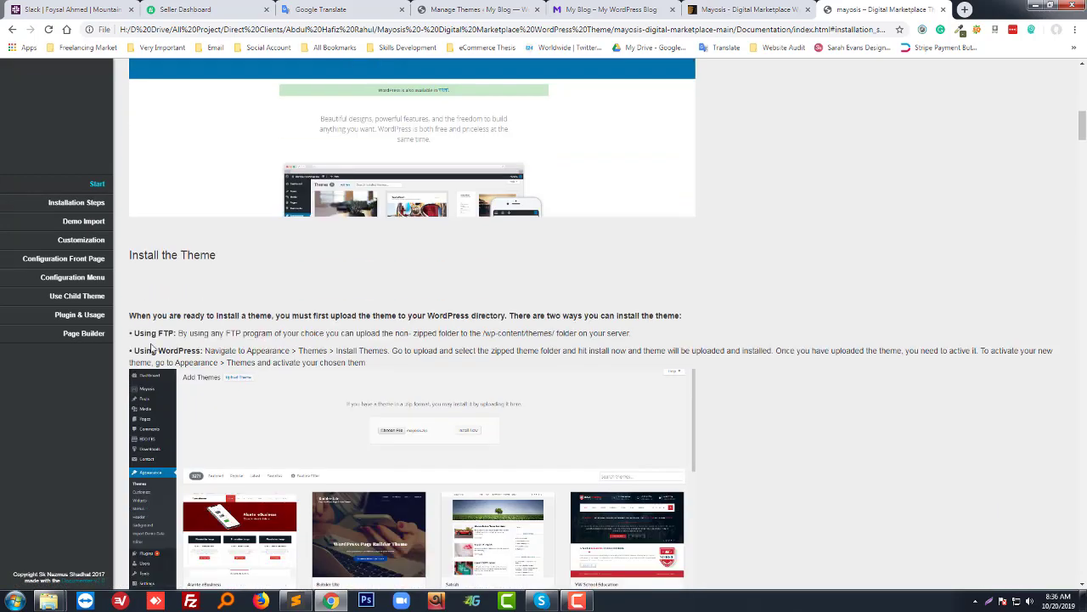
{"action": "left_click_drag", "start_coordinate": [136, 259], "coordinate": [700, 260]}
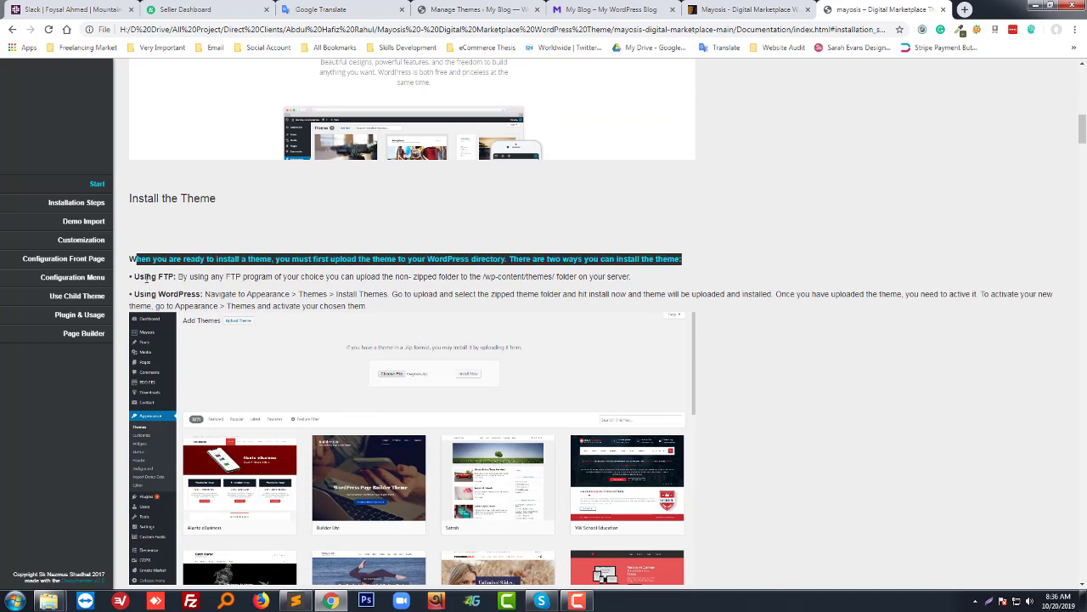
{"action": "double_click", "coordinate": [180, 294]}
{"action": "left_click", "coordinate": [140, 295]}
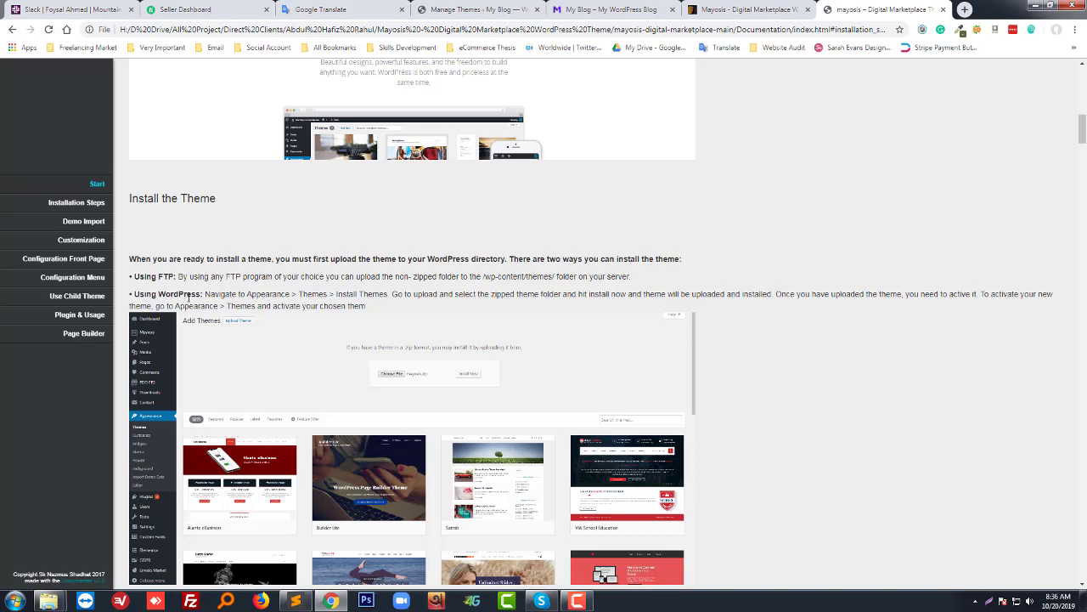
Place the documentation tab beside the WordPress Themes tab and compare its Using WordPress instructions with the Themes page.
{"action": "left_click", "coordinate": [456, 12]}
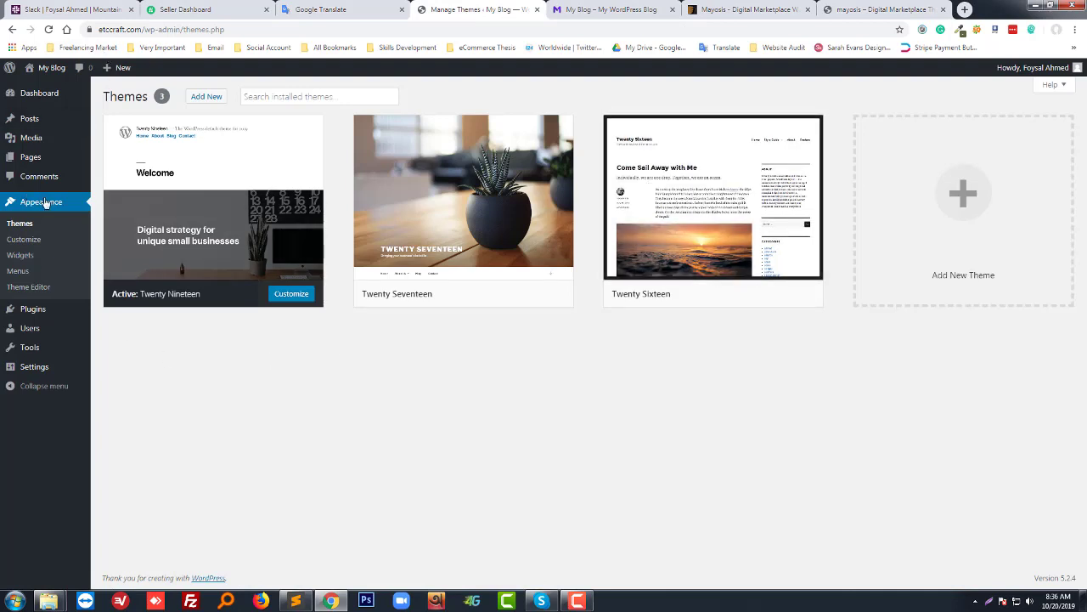
{"action": "left_click", "coordinate": [27, 228]}
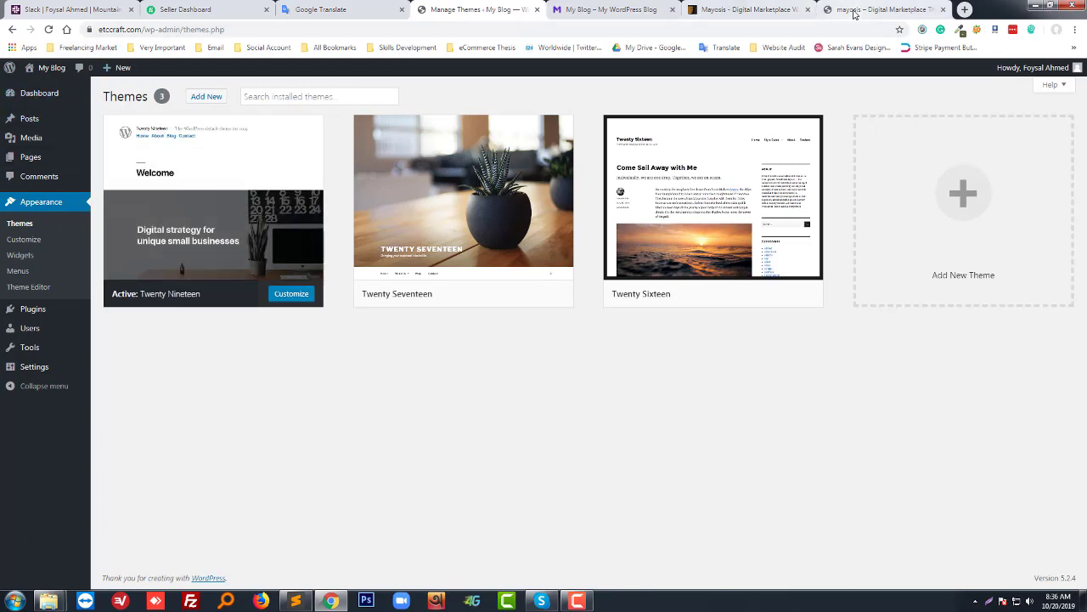
{"action": "left_click_drag", "start_coordinate": [853, 9], "coordinate": [586, 10]}
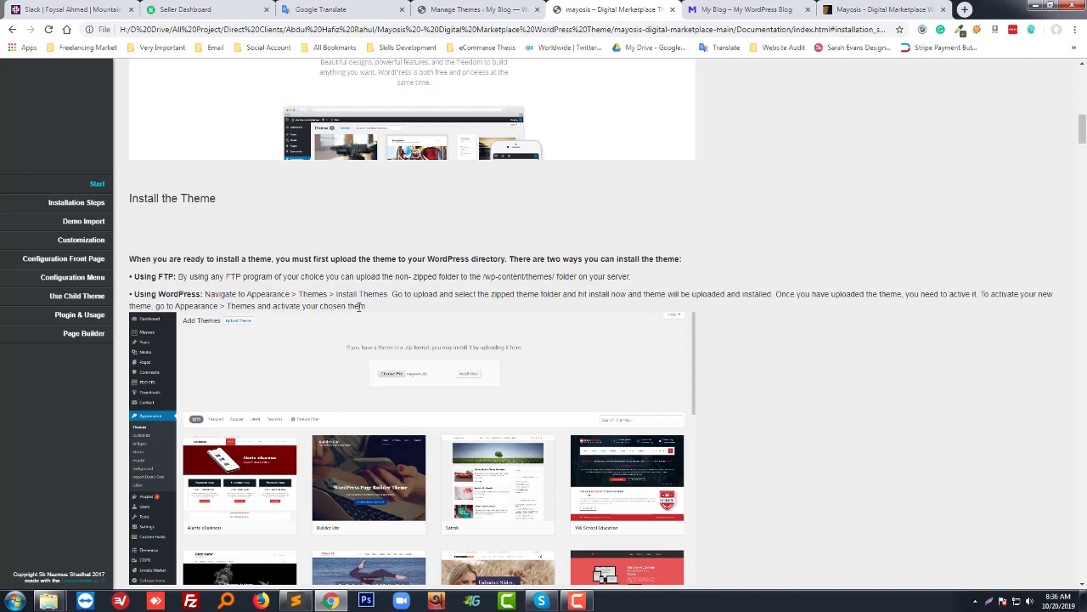
{"action": "left_click", "coordinate": [453, 10]}
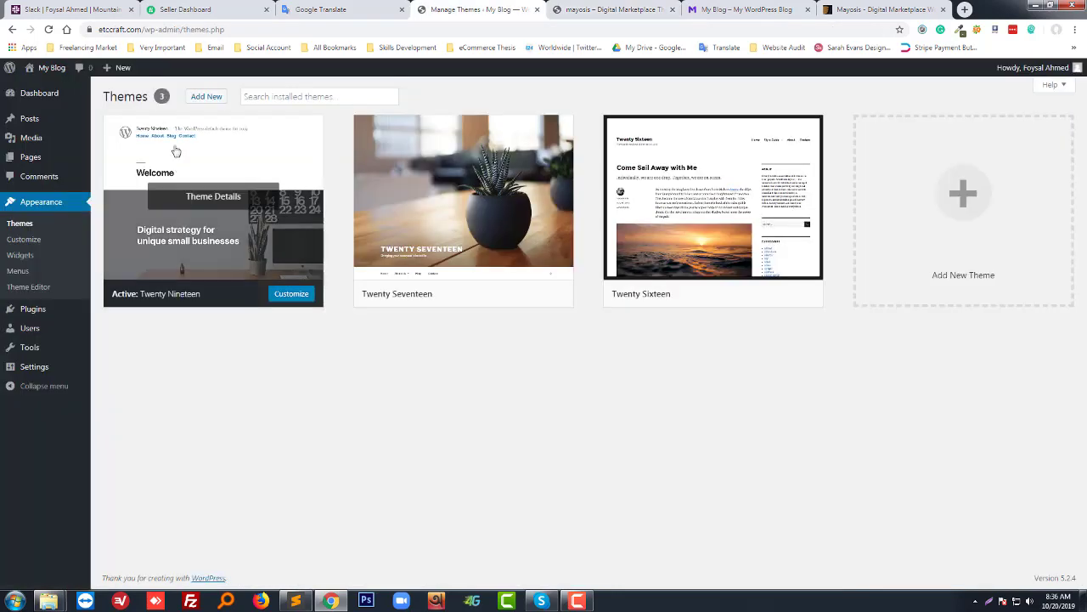
Add a new theme by uploading mayosis.zip from the Theme File folder and start its installation.
{"action": "left_click", "coordinate": [208, 97]}
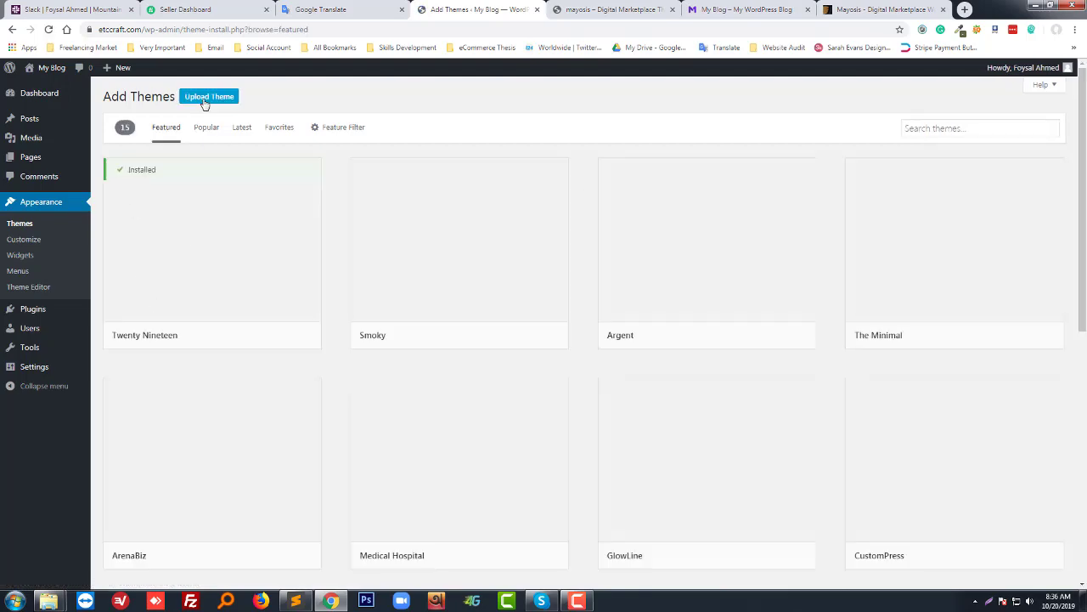
{"action": "left_click", "coordinate": [206, 99]}
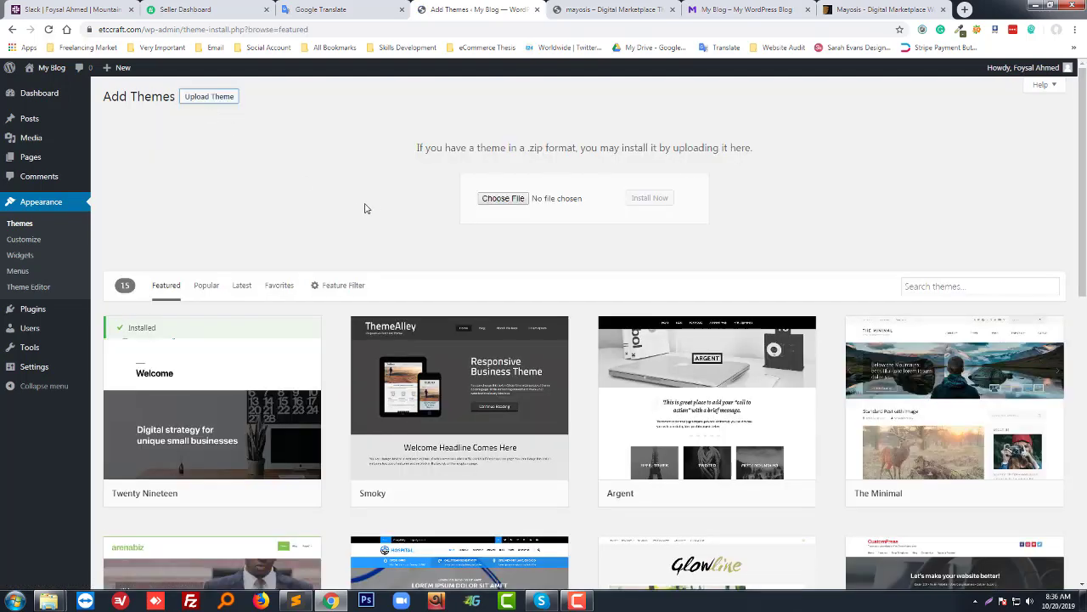
{"action": "left_click", "coordinate": [486, 199]}
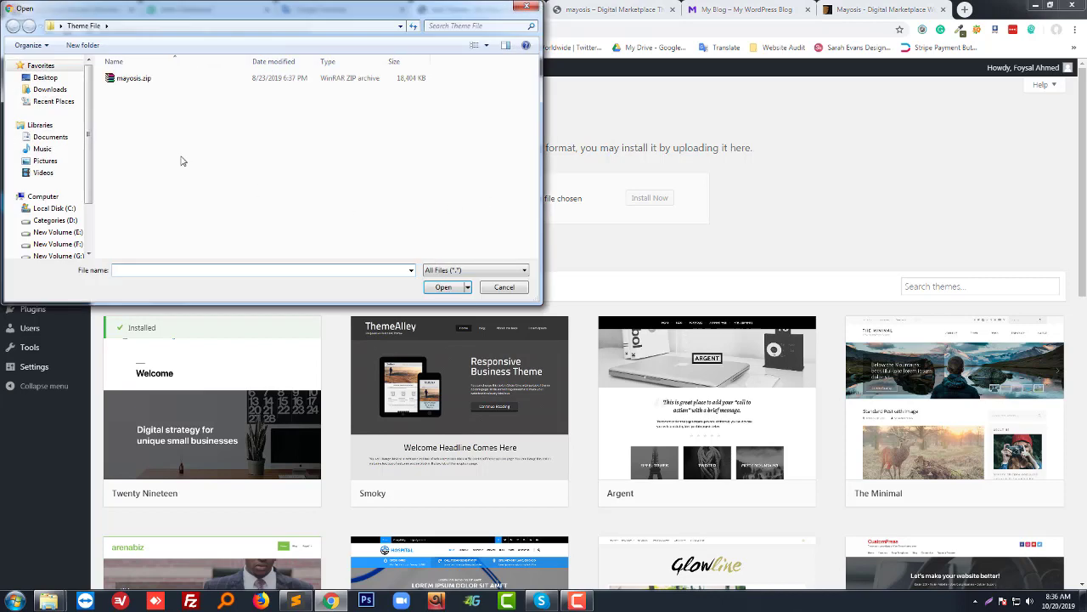
{"action": "left_click", "coordinate": [133, 81]}
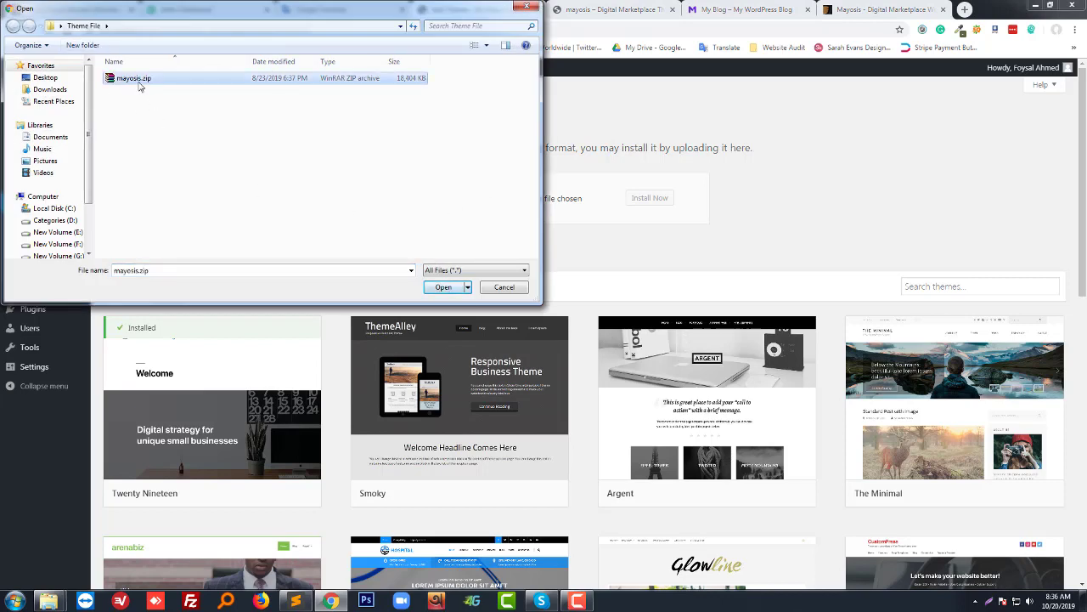
{"action": "left_click", "coordinate": [443, 288]}
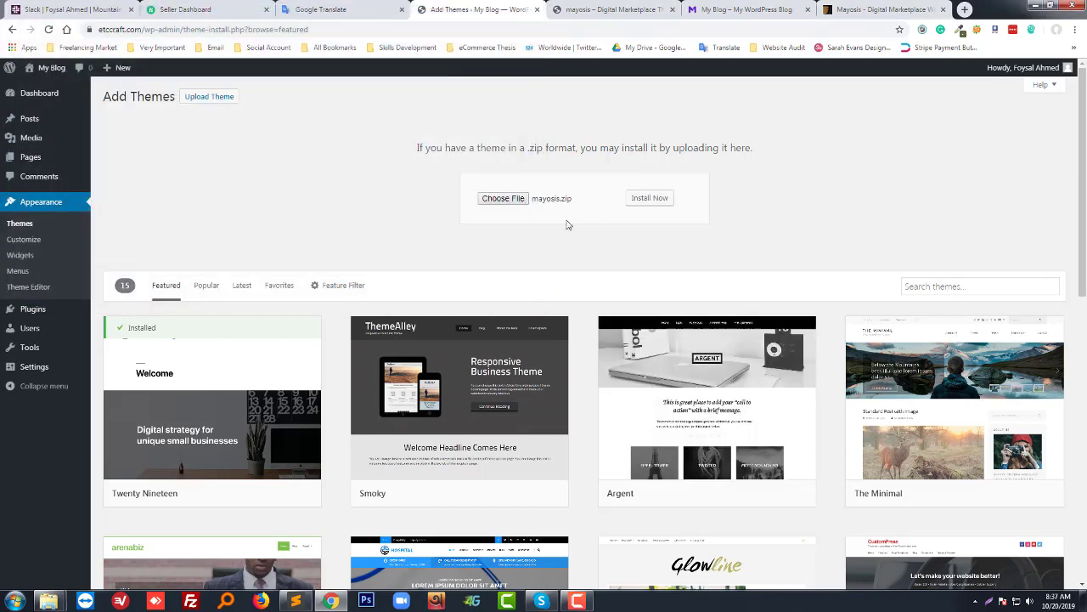
{"action": "left_click", "coordinate": [643, 204]}
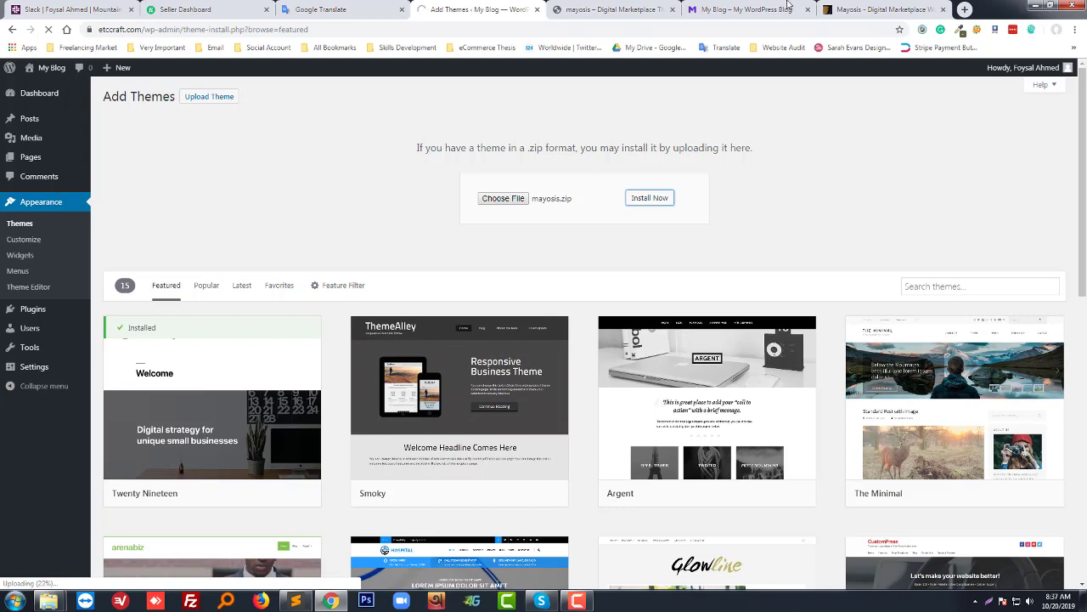
Review the documentation on theme activation, the required plugins and demo import while the upload runs.
{"action": "left_click", "coordinate": [612, 10]}
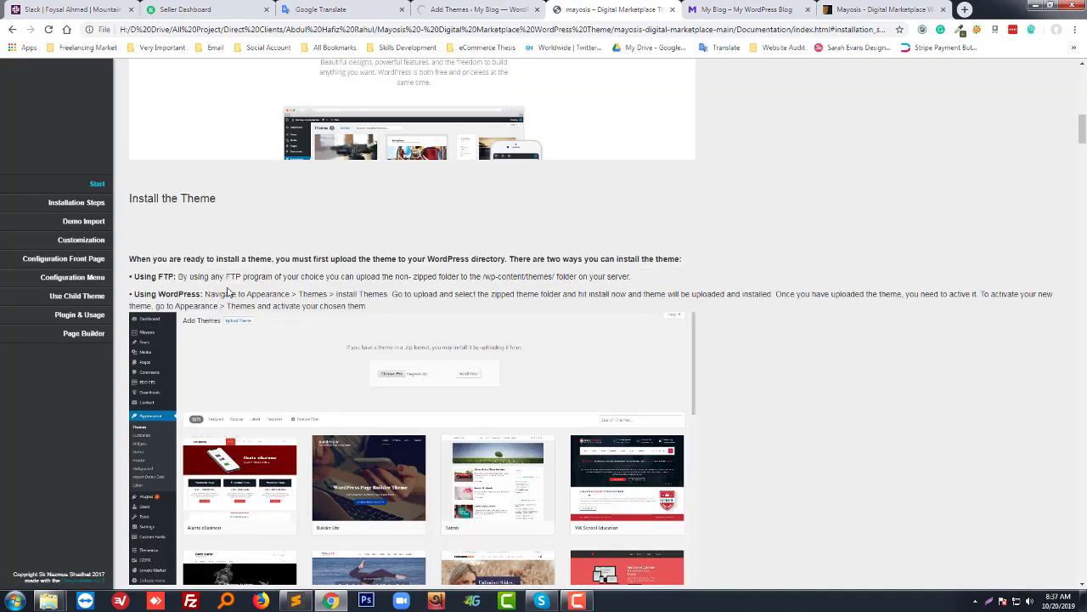
{"action": "scroll", "coordinate": [228, 292], "scroll_direction": "down", "scroll_amount": 6}
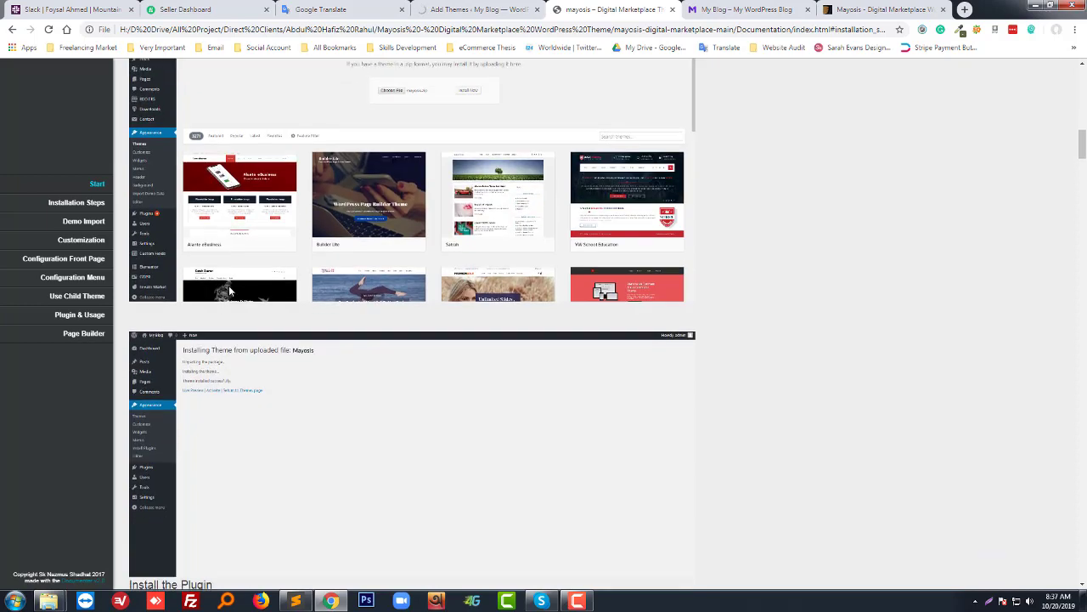
{"action": "scroll", "coordinate": [227, 292], "scroll_direction": "down", "scroll_amount": 3}
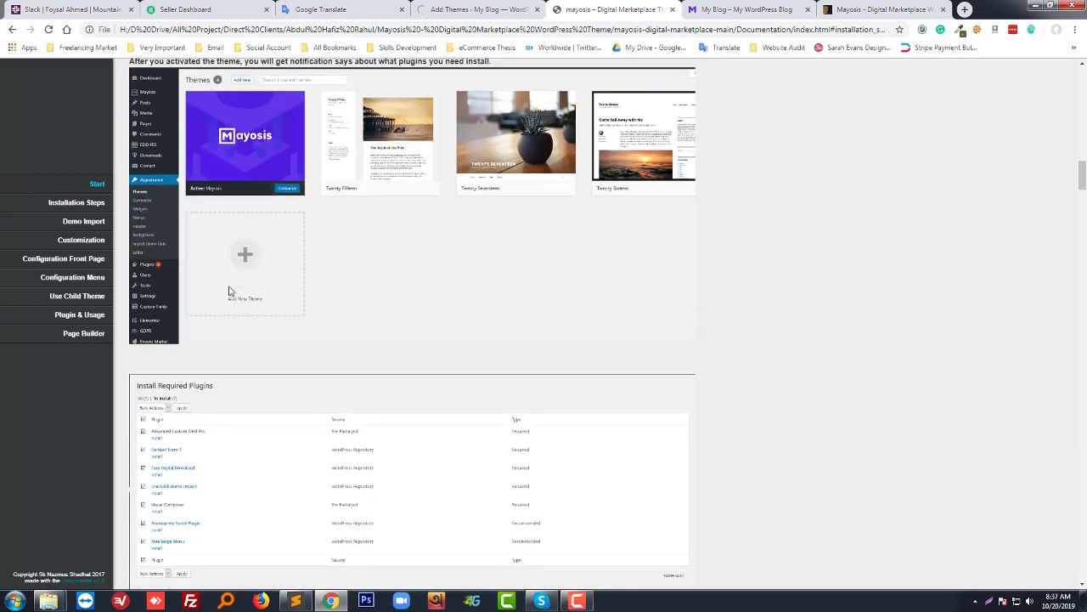
{"action": "scroll", "coordinate": [228, 291], "scroll_direction": "down", "scroll_amount": 5}
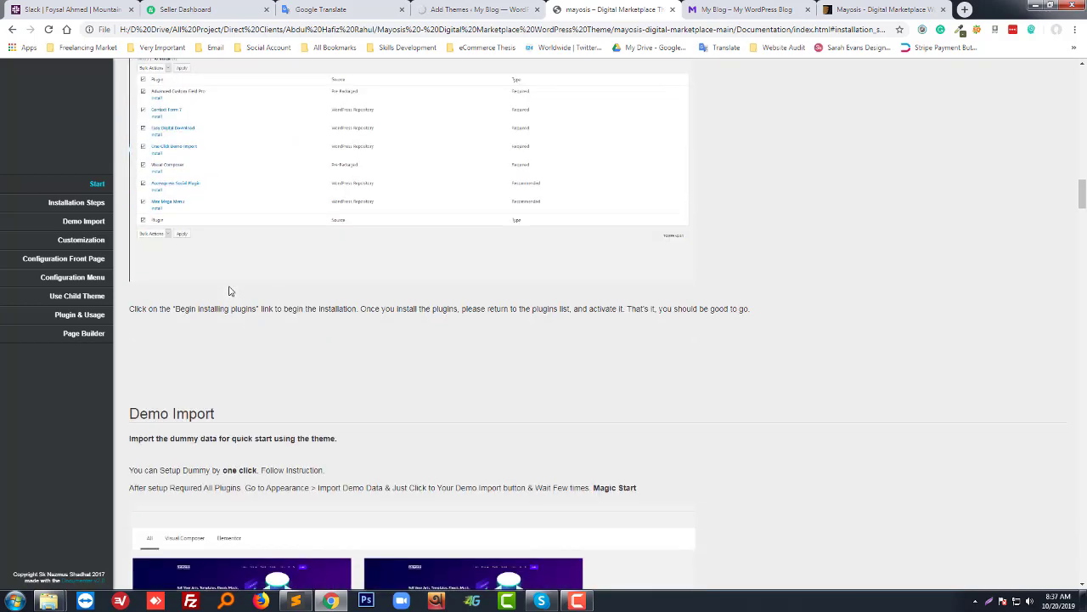
{"action": "scroll", "coordinate": [228, 292], "scroll_direction": "up", "scroll_amount": 3}
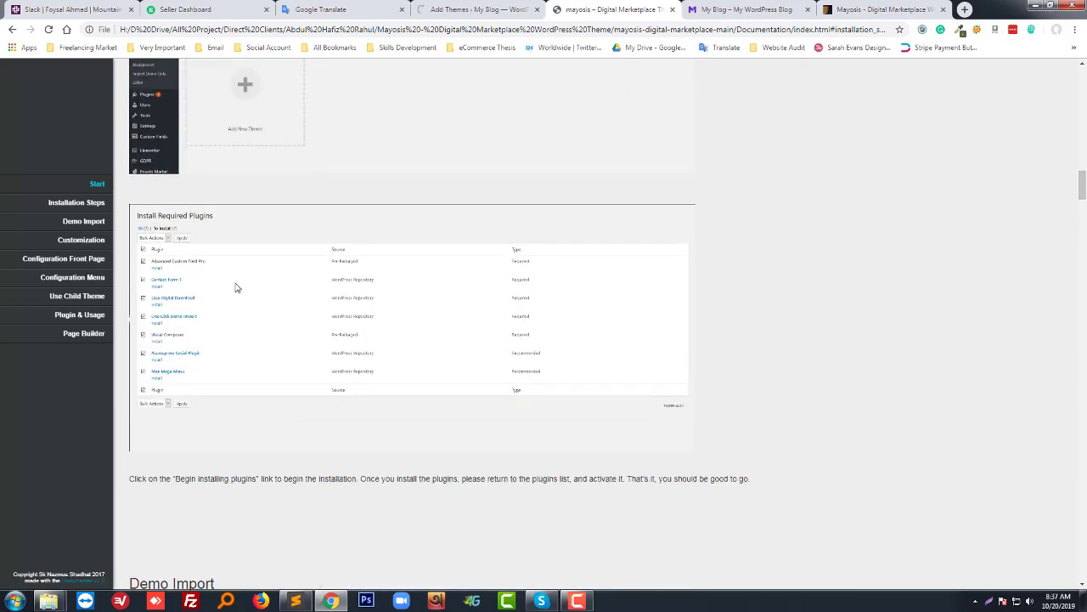
Return to the WordPress theme upload page and activate the newly installed Mayosis theme.
{"action": "left_click", "coordinate": [432, 6]}
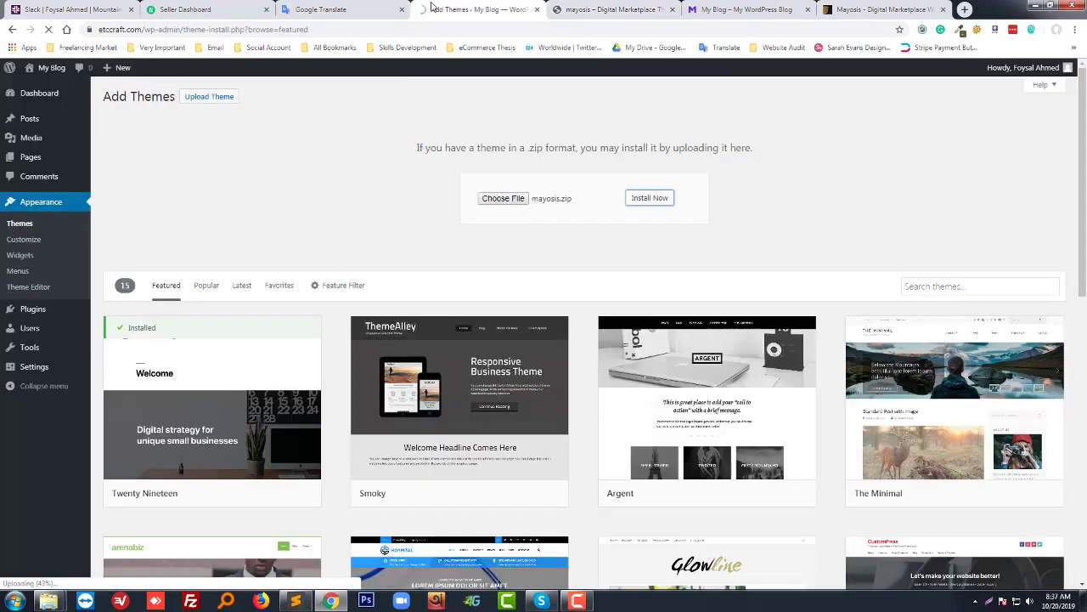
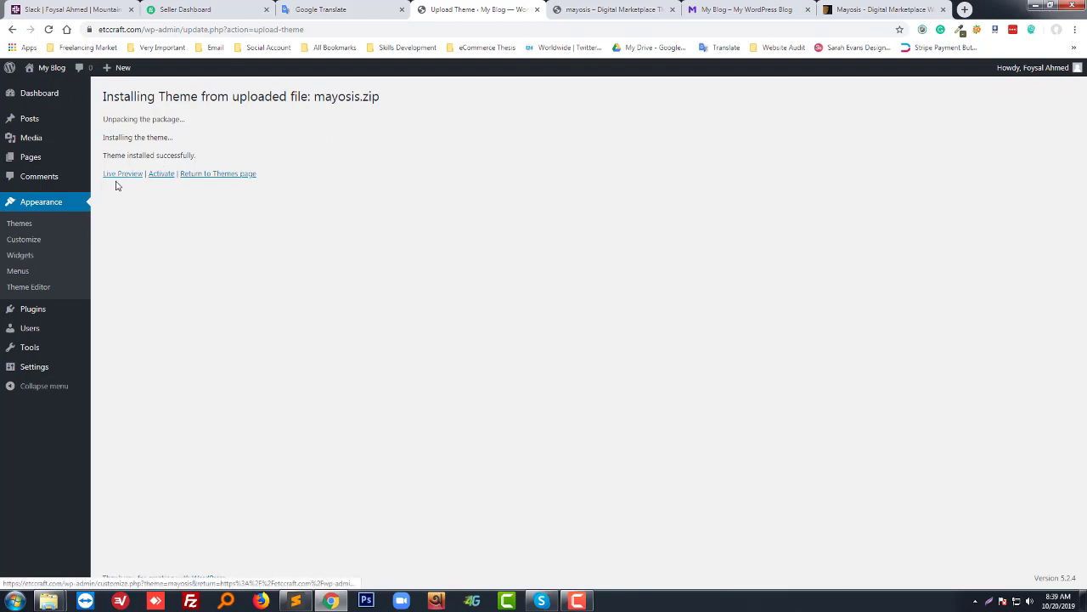
{"action": "left_click", "coordinate": [164, 174]}
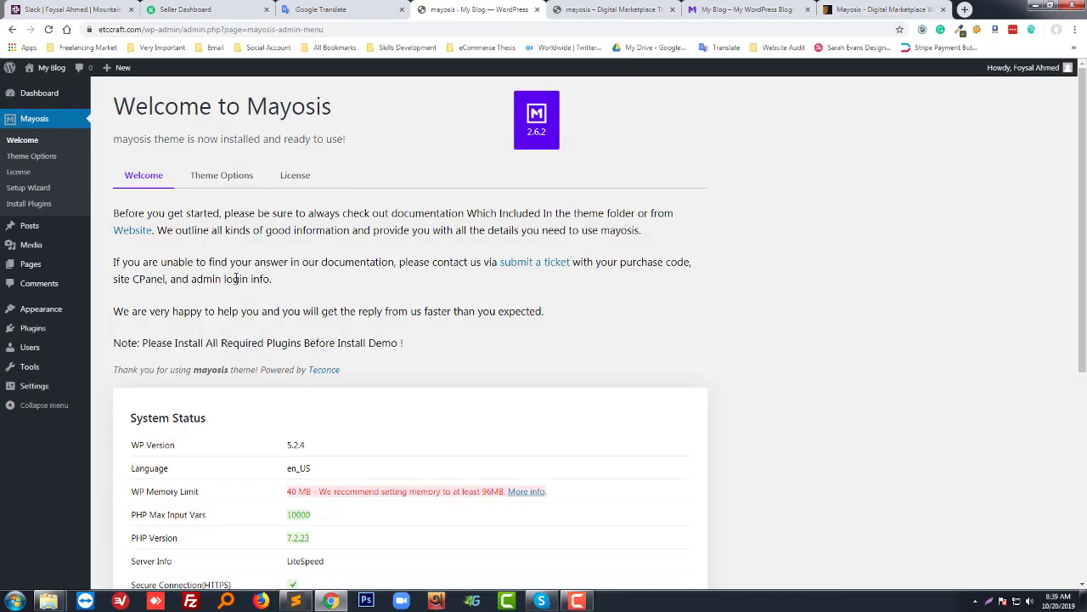
Review the system status and theme information on the Mayosis welcome page, and view its Theme Options before returning.
{"action": "scroll", "coordinate": [237, 280], "scroll_direction": "down", "scroll_amount": 4}
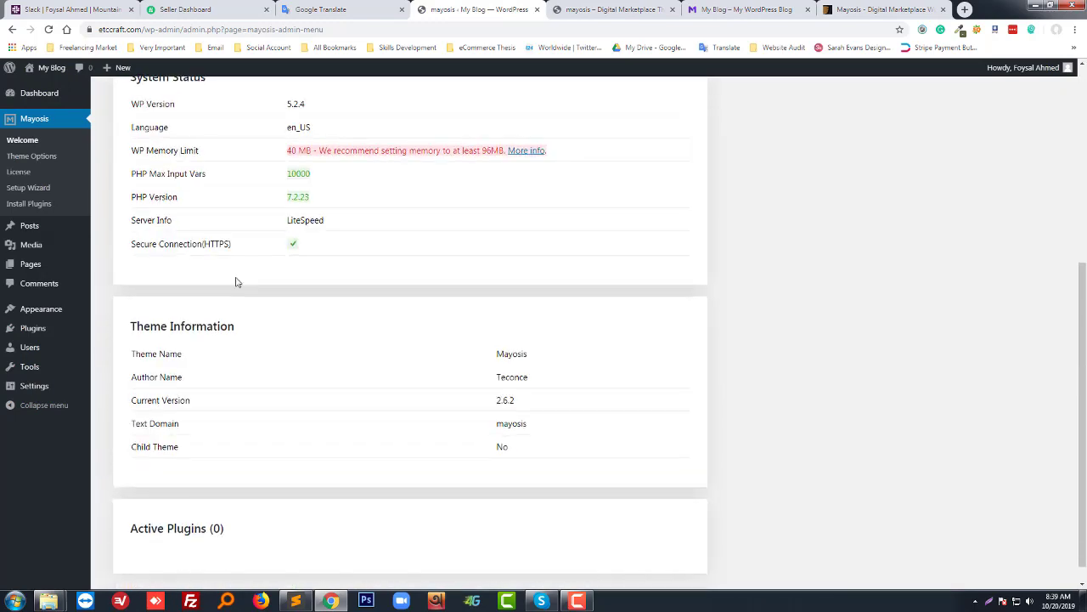
{"action": "scroll", "coordinate": [238, 282], "scroll_direction": "down", "scroll_amount": 1}
{"action": "scroll", "coordinate": [236, 282], "scroll_direction": "up", "scroll_amount": 5}
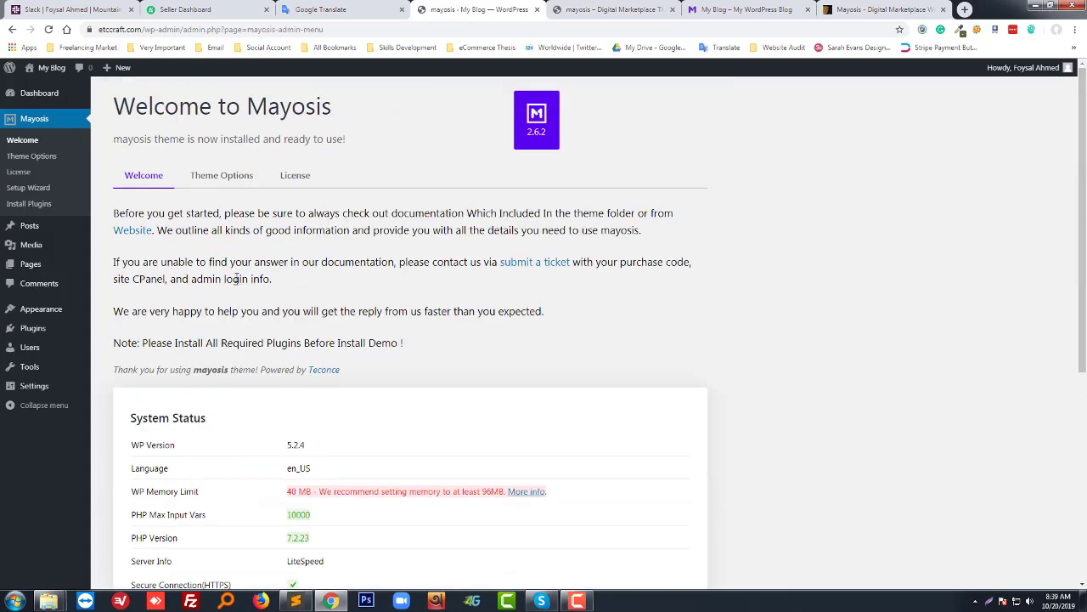
{"action": "left_click", "coordinate": [221, 178]}
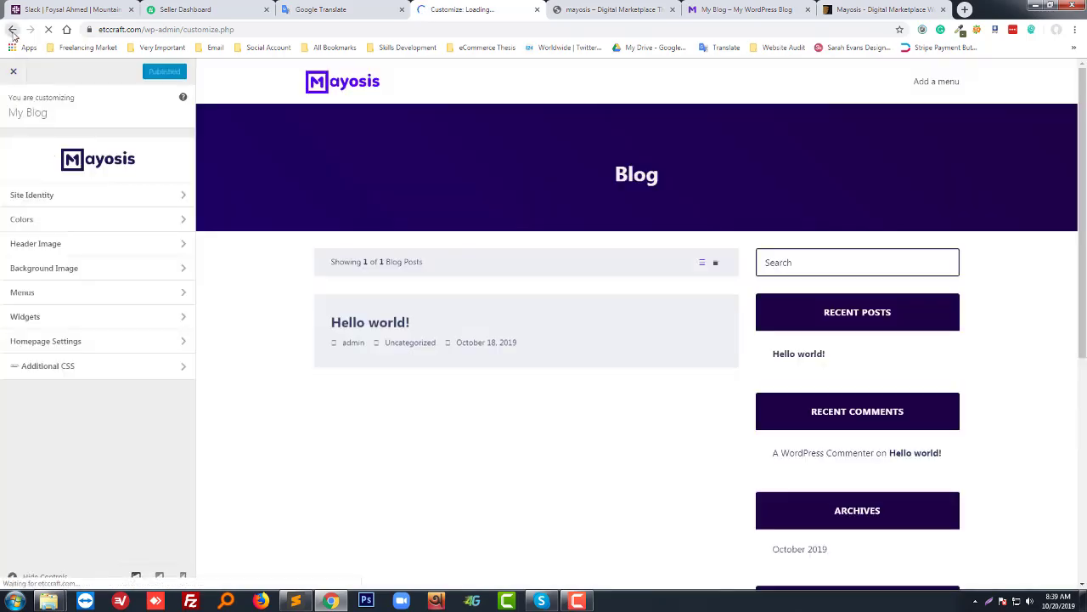
{"action": "left_click", "coordinate": [12, 29]}
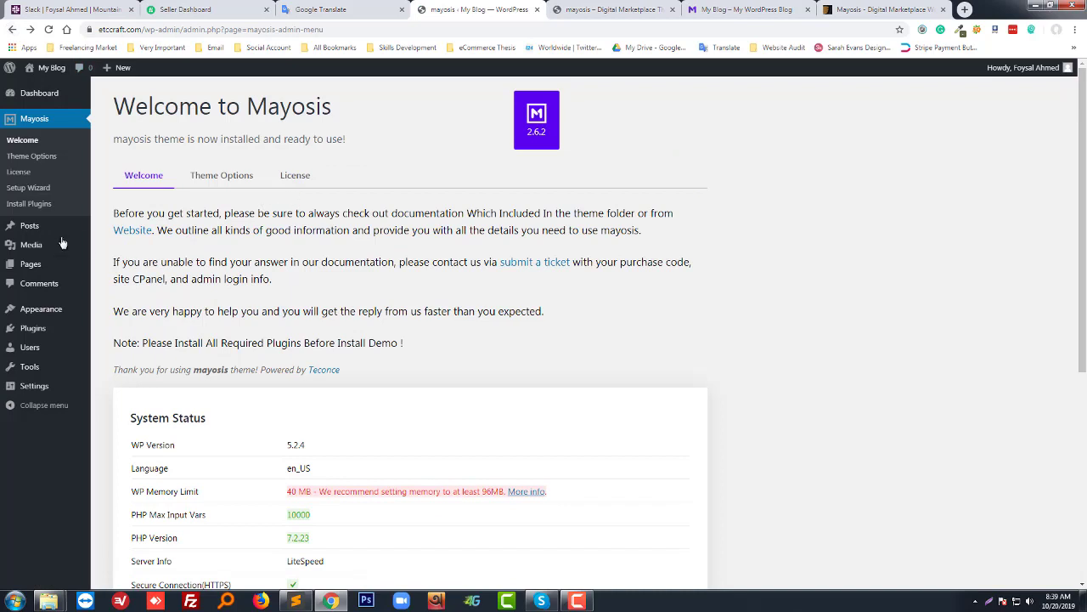
Select all the plugins in Mayosis's required plugins list and bulk-install them.
{"action": "left_click", "coordinate": [42, 206]}
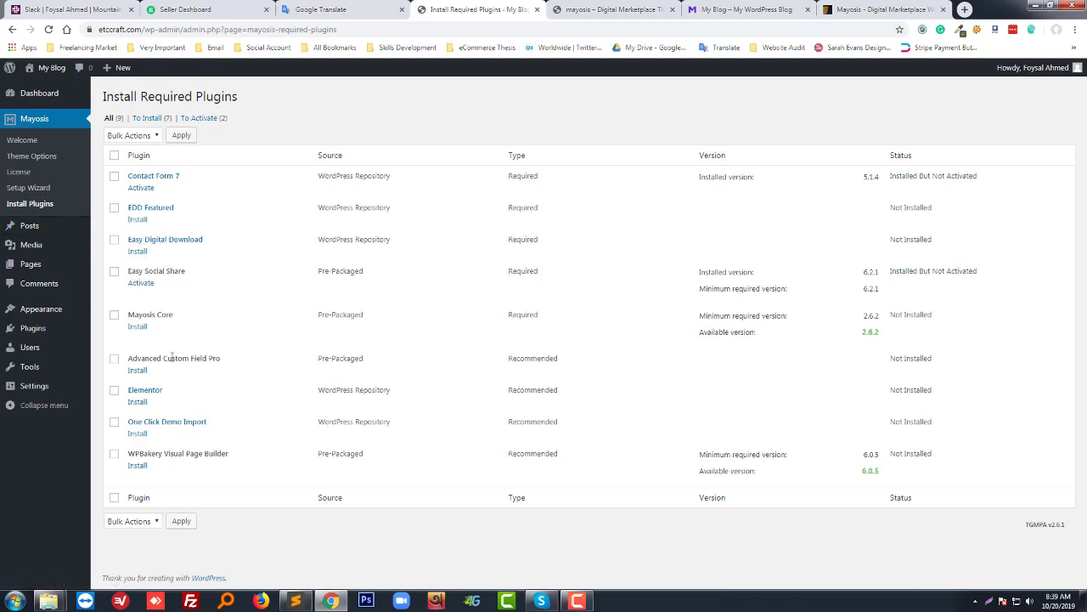
{"action": "left_click", "coordinate": [114, 158]}
{"action": "left_click", "coordinate": [132, 135]}
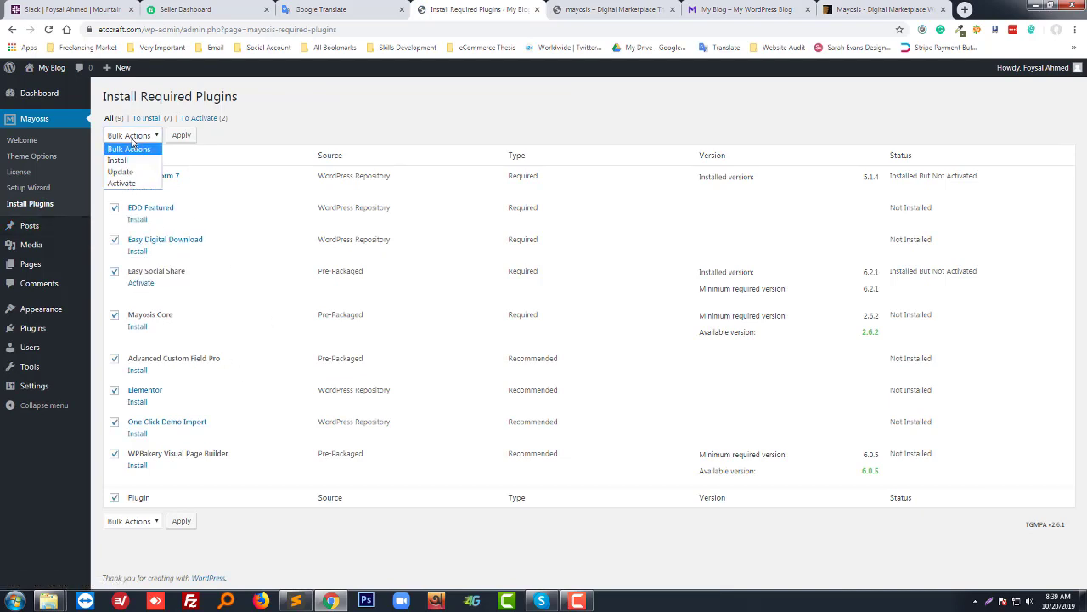
{"action": "left_click", "coordinate": [133, 161]}
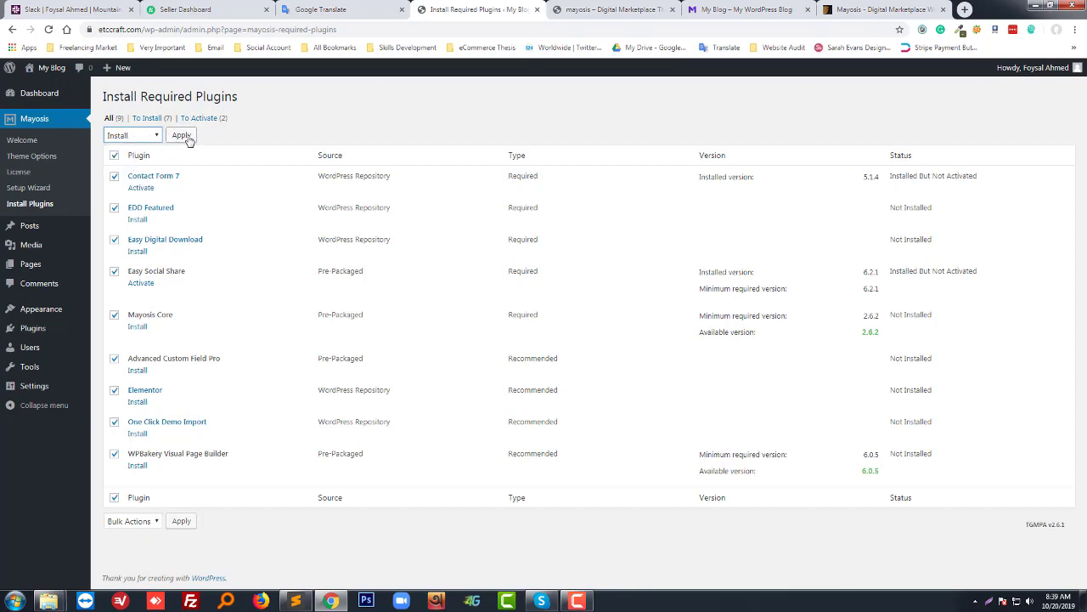
{"action": "left_click", "coordinate": [185, 138]}
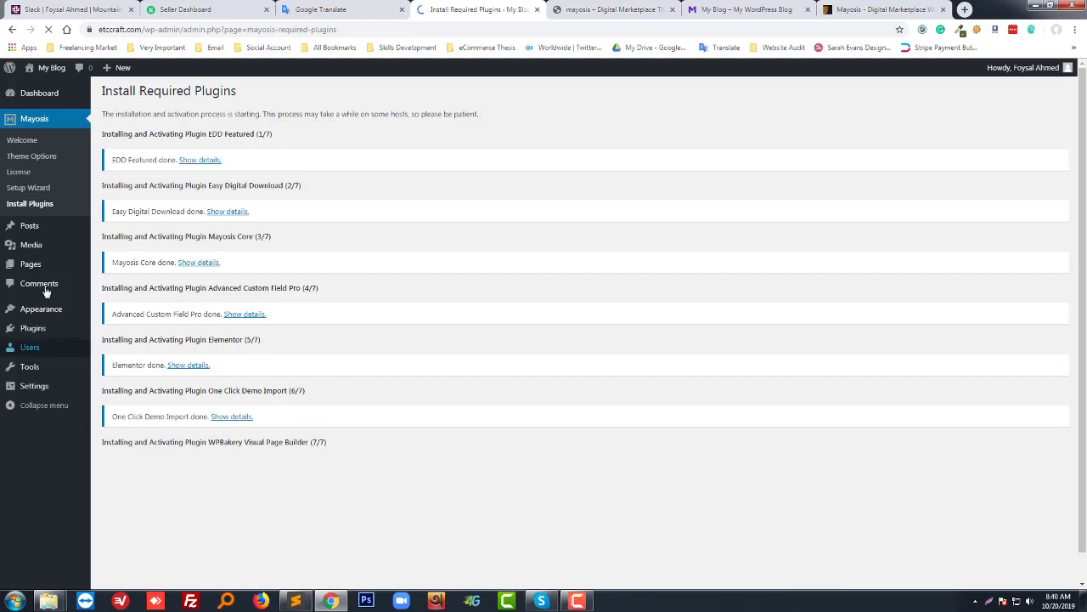
Open the site's installed plugins list and filter it to the inactive plugins.
{"action": "left_click", "coordinate": [37, 204]}
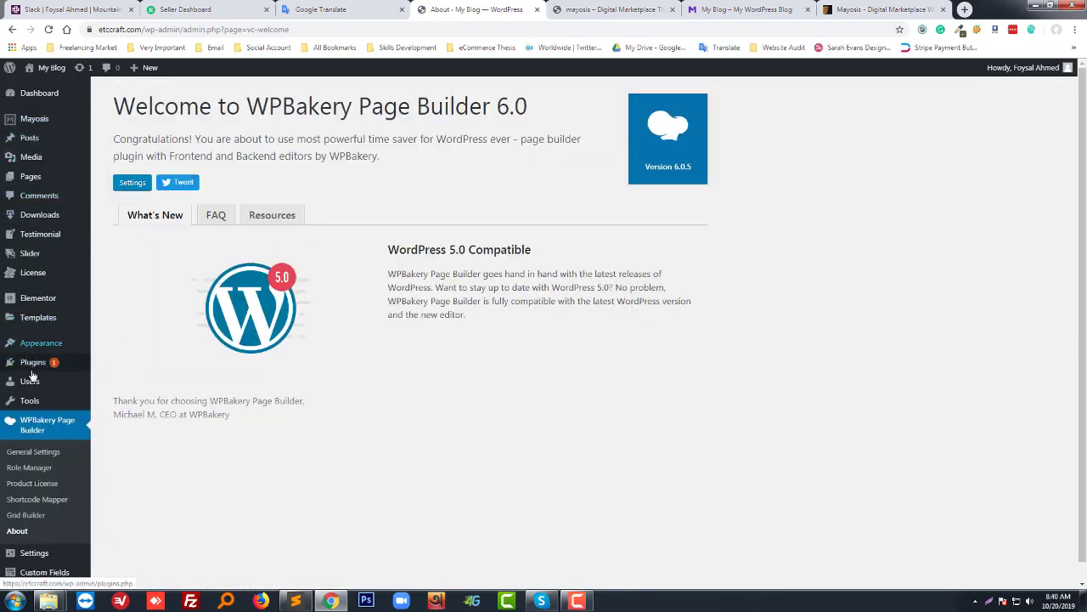
{"action": "left_click", "coordinate": [106, 365]}
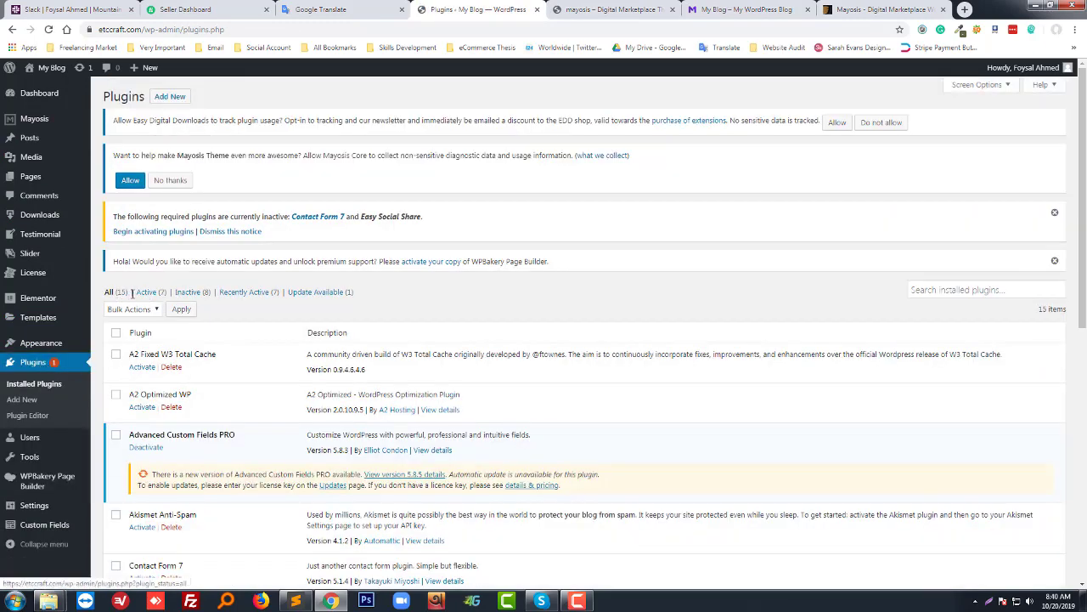
{"action": "left_click", "coordinate": [189, 292]}
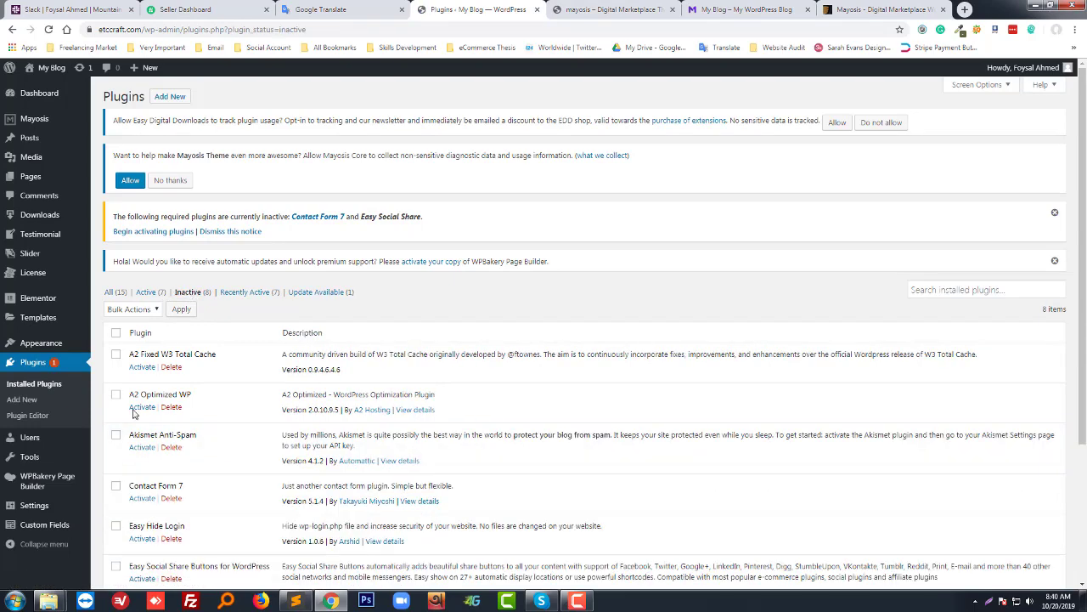
Bulk-activate the inactive required plugins Contact Form 7 and Easy Social Share from Mayosis's required plugins list.
{"action": "left_click", "coordinate": [115, 332]}
{"action": "left_click", "coordinate": [164, 232]}
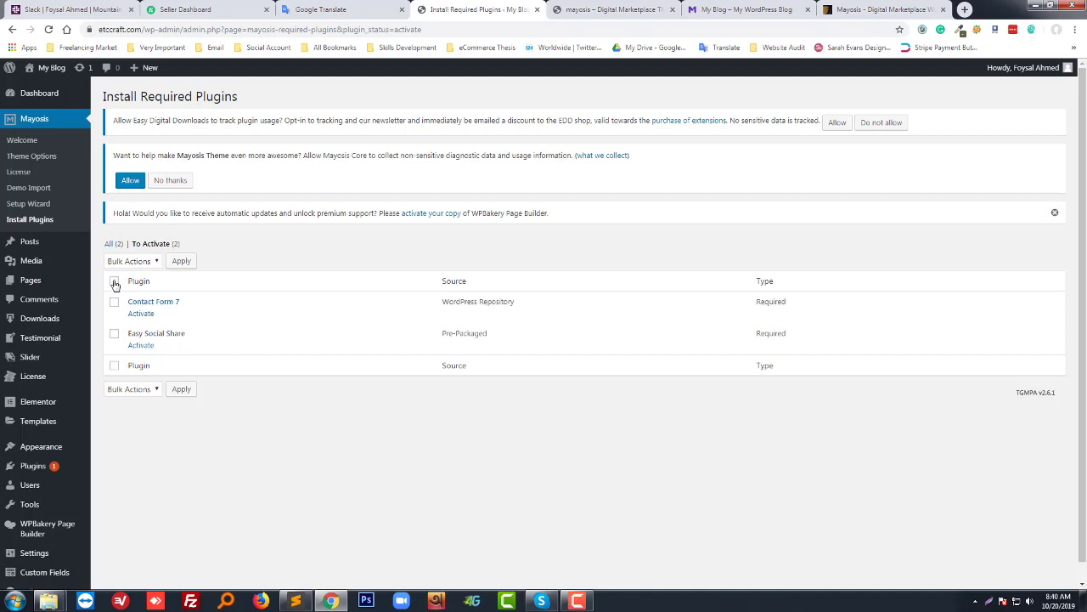
{"action": "left_click", "coordinate": [114, 282]}
{"action": "left_click", "coordinate": [132, 261]}
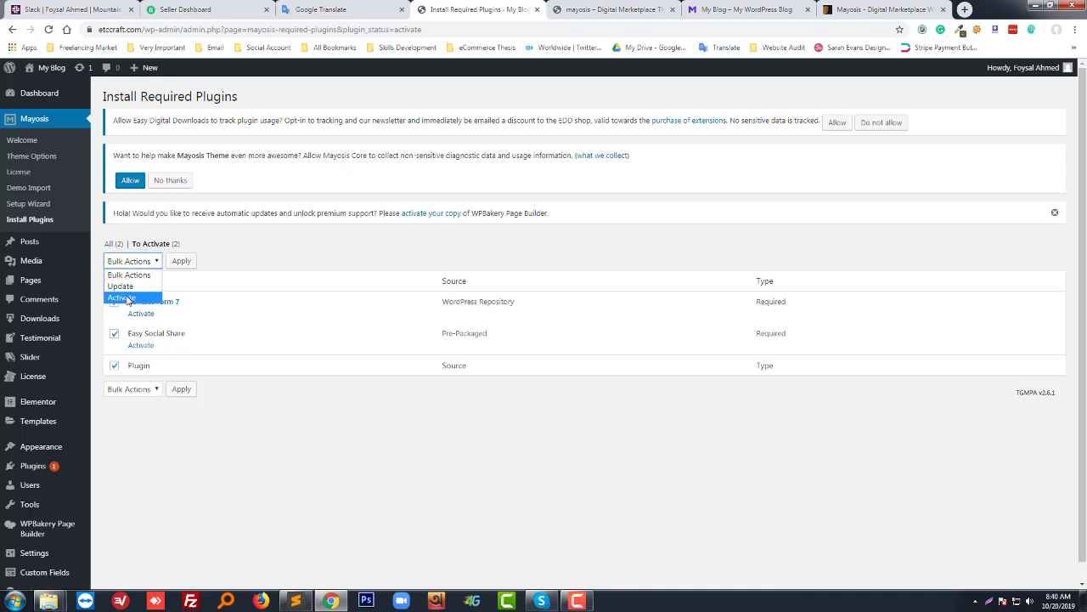
{"action": "left_click", "coordinate": [124, 297]}
{"action": "left_click", "coordinate": [177, 263]}
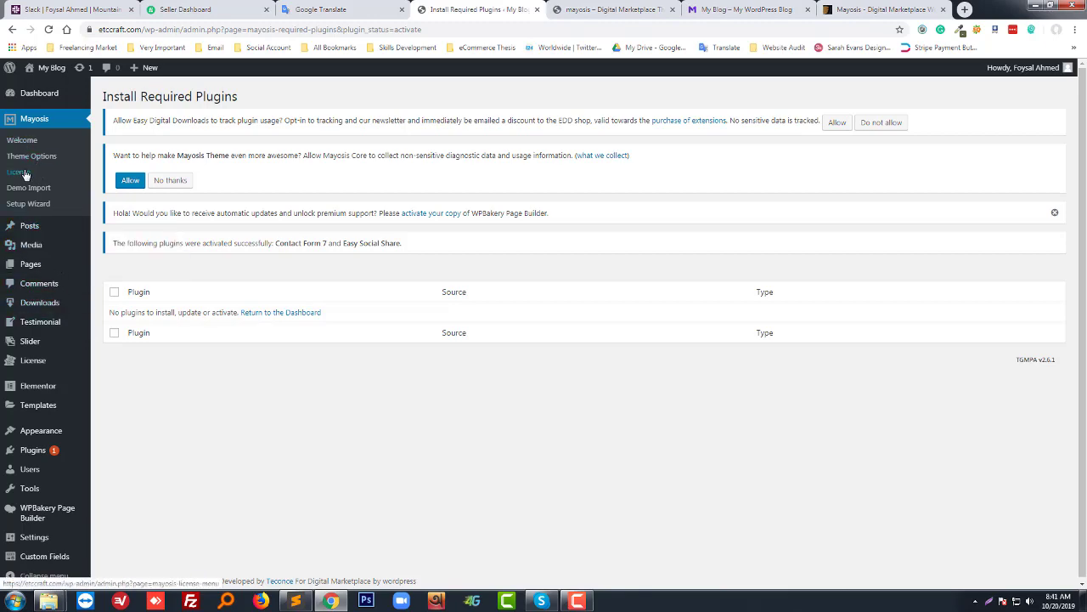
Open the Mayosis welcome page and check the required plugins section of the theme documentation.
{"action": "left_click", "coordinate": [25, 140]}
{"action": "left_click", "coordinate": [353, 9]}
{"action": "left_click", "coordinate": [476, 9]}
{"action": "left_click", "coordinate": [612, 9]}
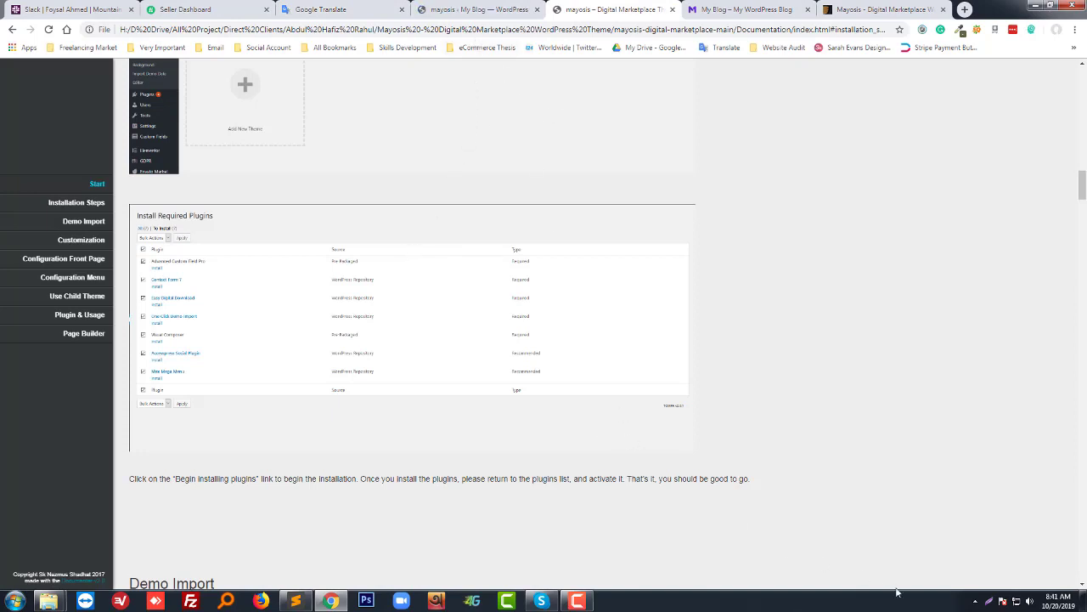
{"action": "left_click", "coordinate": [571, 602]}
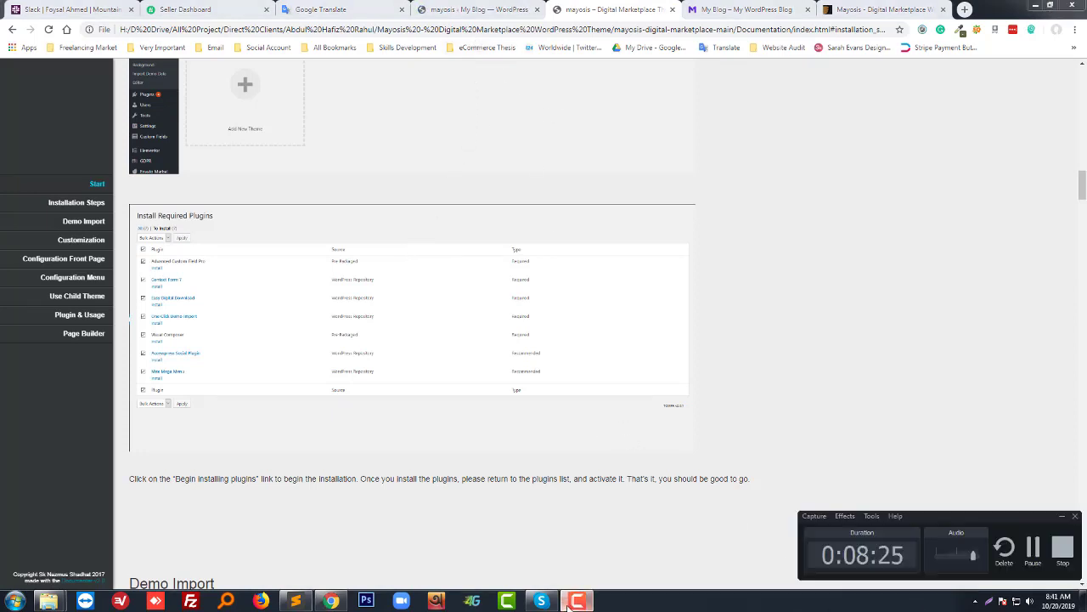
{"action": "left_click", "coordinate": [571, 602]}
Return to the Mayosis admin page, enter the Themeforest username and purchase code as license information, and save to activate the license.
{"action": "left_click", "coordinate": [506, 7]}
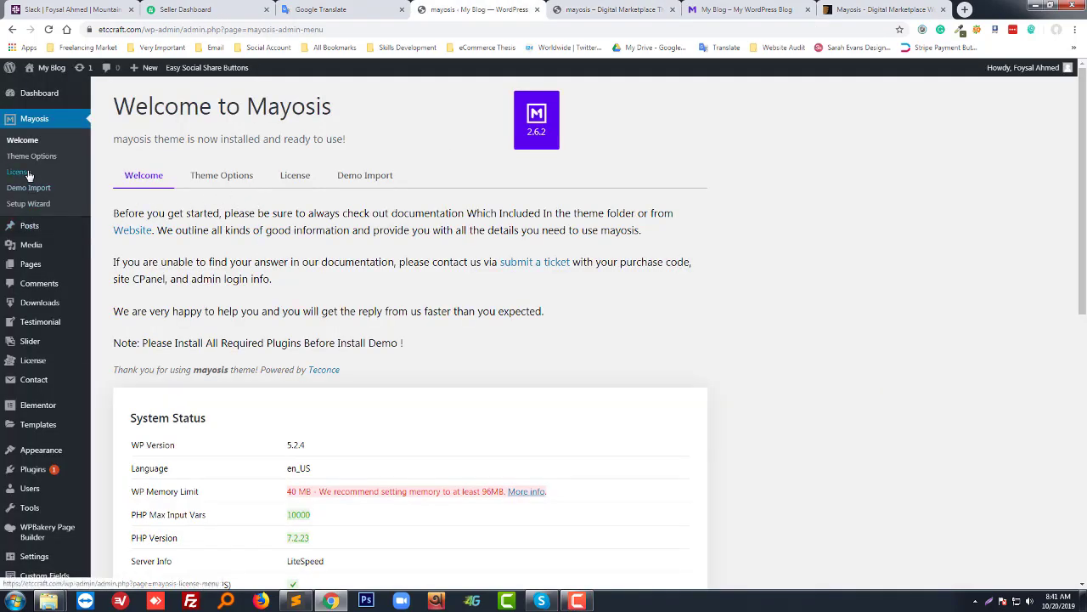
{"action": "left_click", "coordinate": [294, 176]}
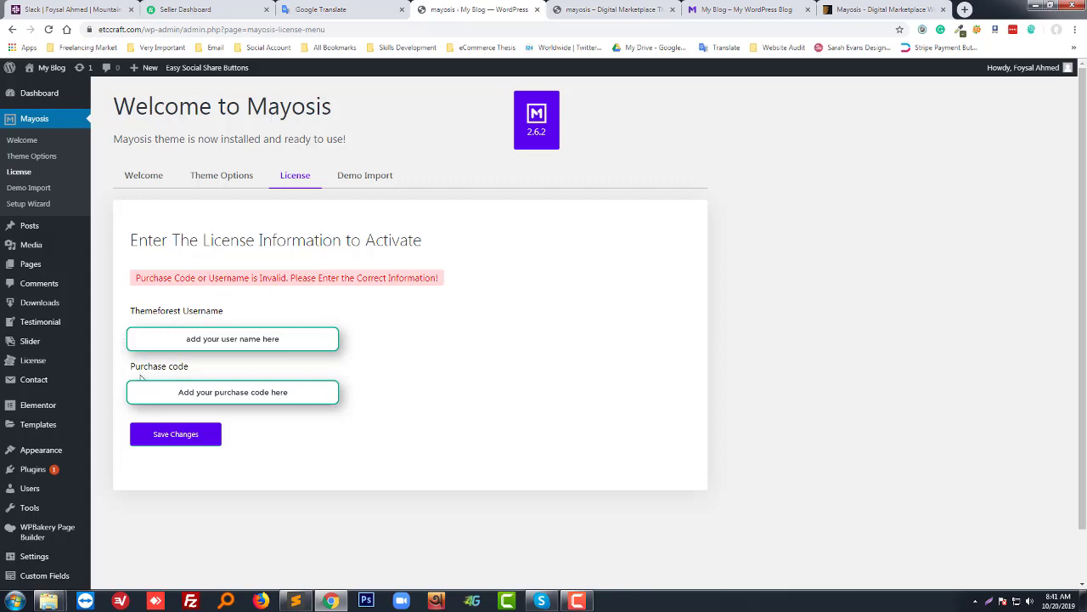
{"action": "left_click", "coordinate": [175, 434]}
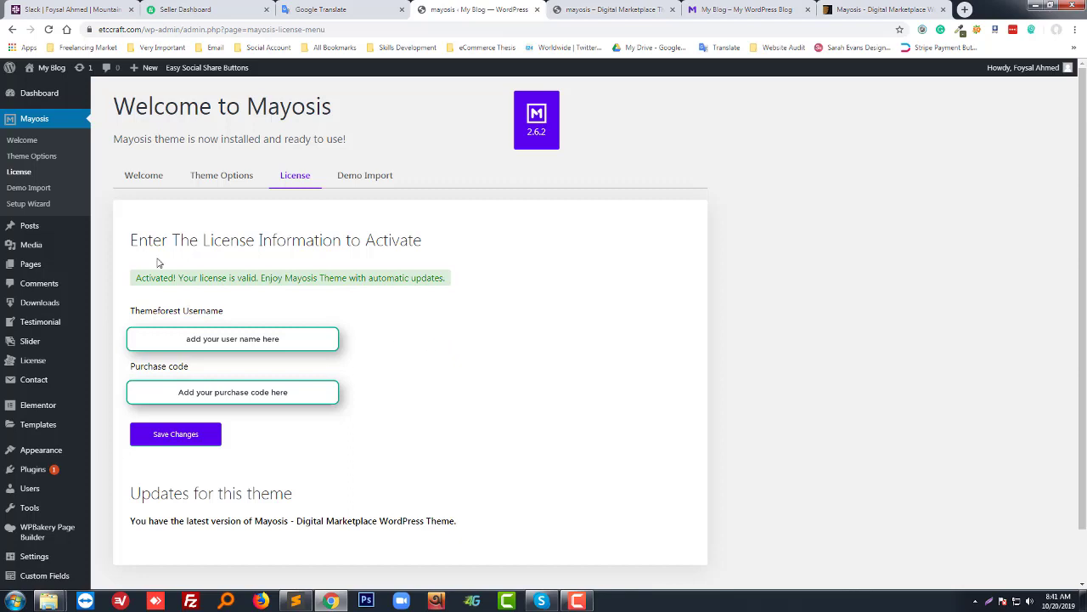
Review the System Status and Theme Information sections on the Mayosis welcome page.
{"action": "left_click", "coordinate": [161, 177]}
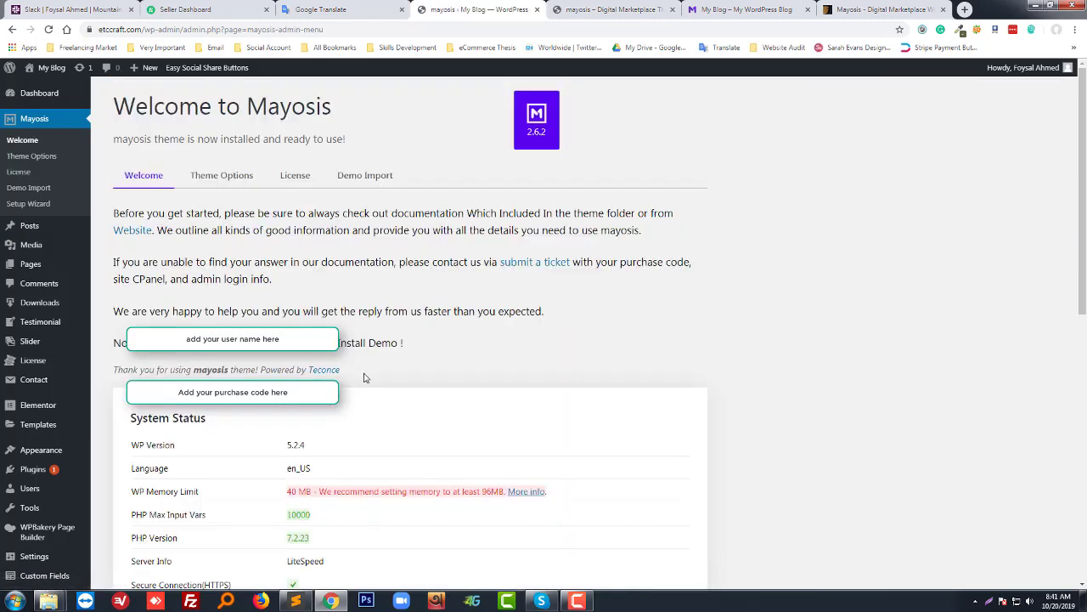
{"action": "scroll", "coordinate": [362, 375], "scroll_direction": "down", "scroll_amount": 2}
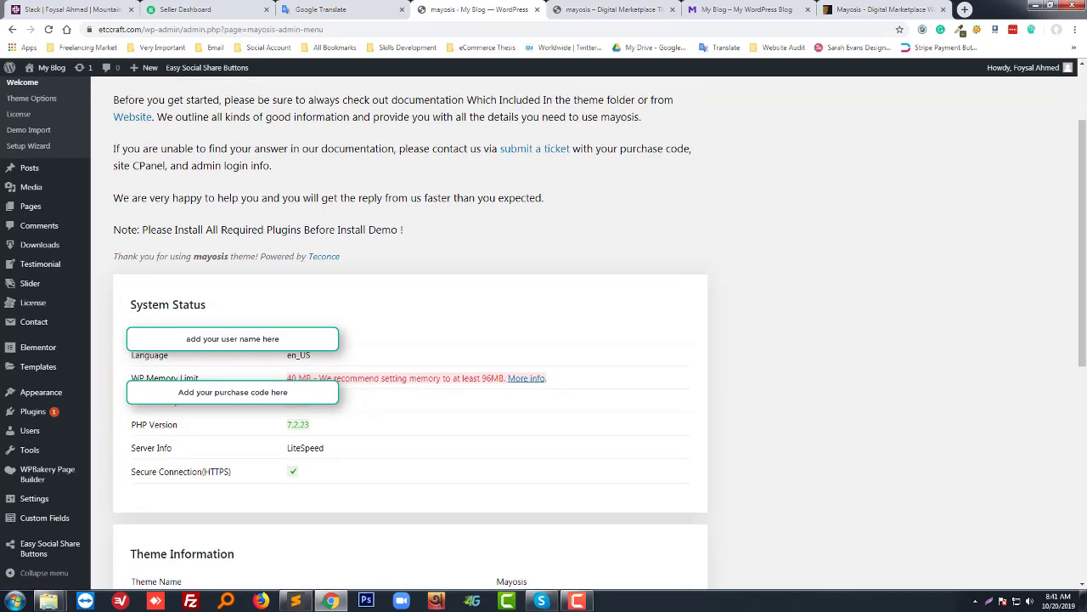
{"action": "left_click", "coordinate": [577, 602]}
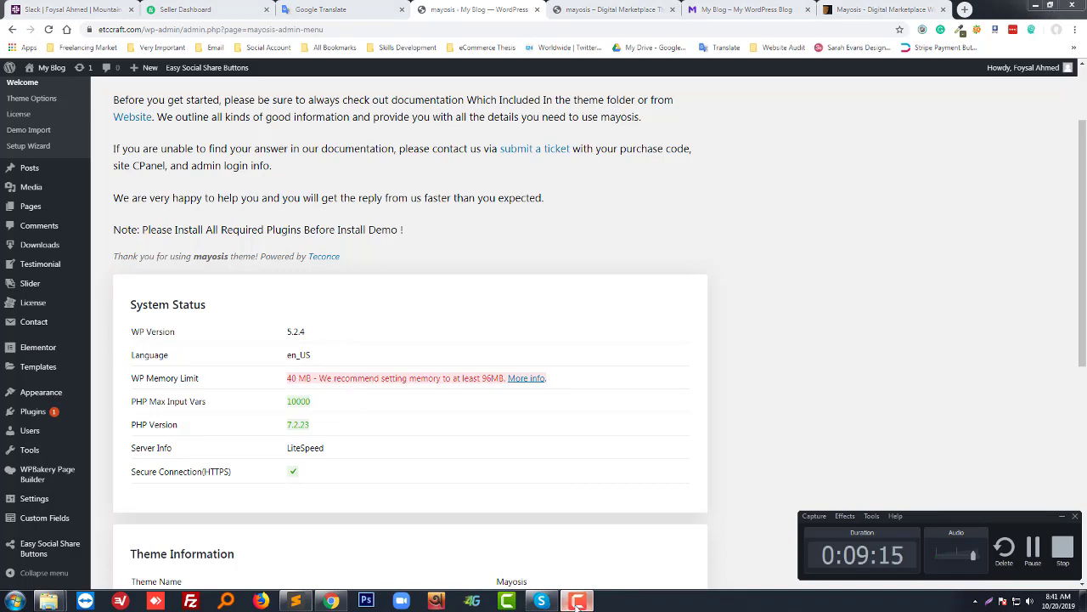
{"action": "left_click", "coordinate": [577, 602]}
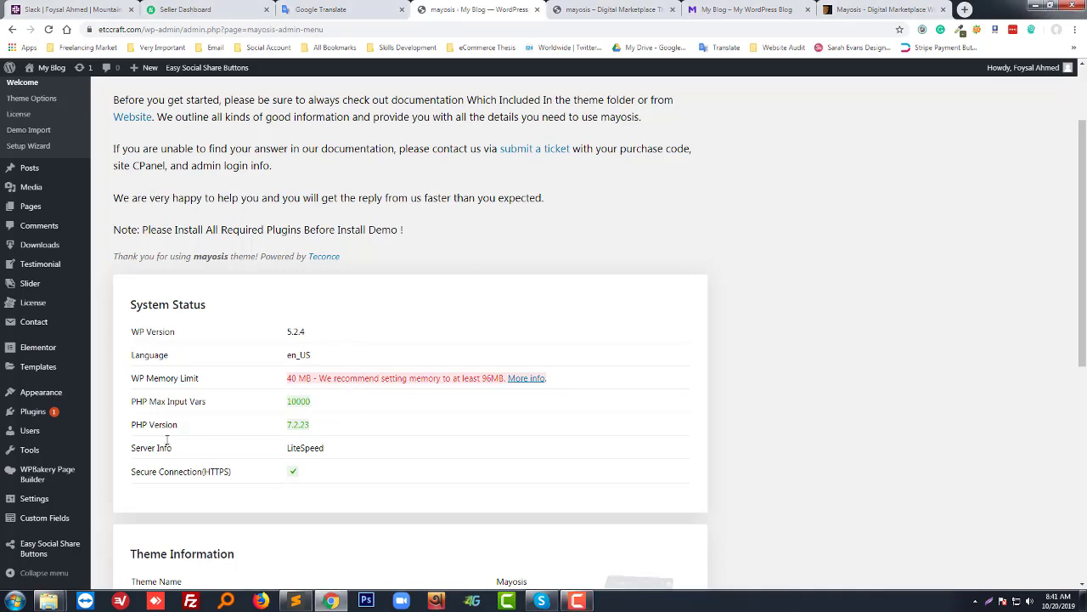
{"action": "left_click", "coordinate": [577, 601]}
{"action": "left_click", "coordinate": [576, 601]}
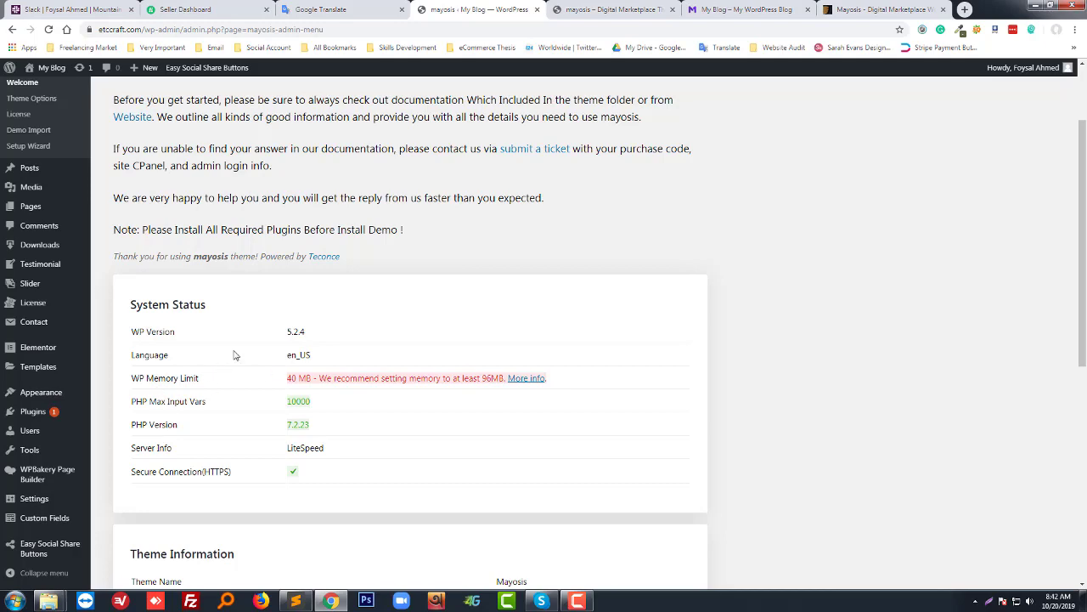
{"action": "scroll", "coordinate": [232, 350], "scroll_direction": "up", "scroll_amount": 3}
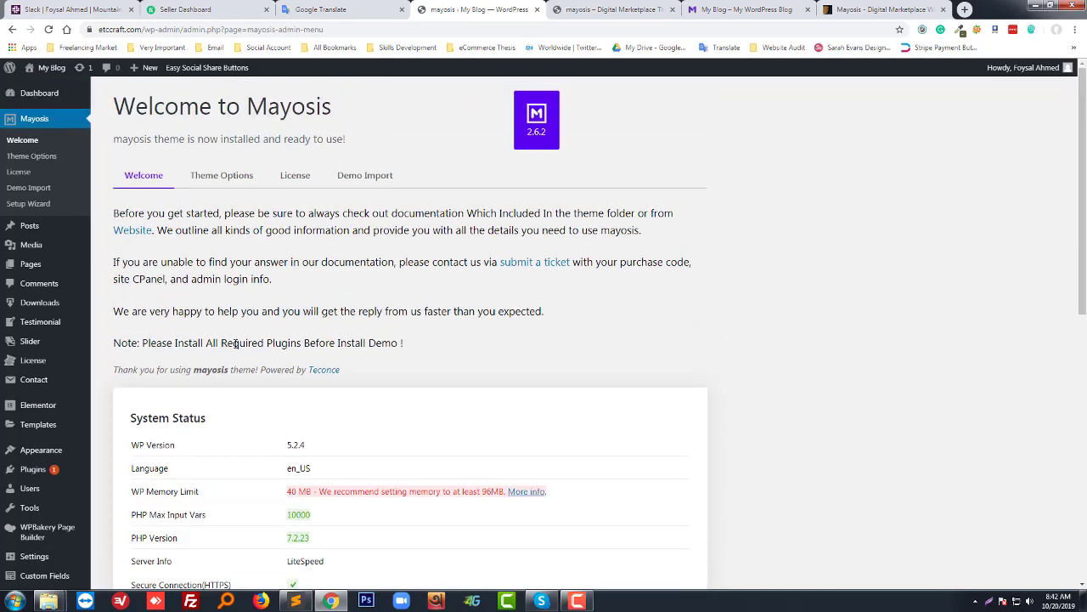
{"action": "scroll", "coordinate": [235, 344], "scroll_direction": "down", "scroll_amount": 1}
{"action": "scroll", "coordinate": [236, 348], "scroll_direction": "down", "scroll_amount": 3}
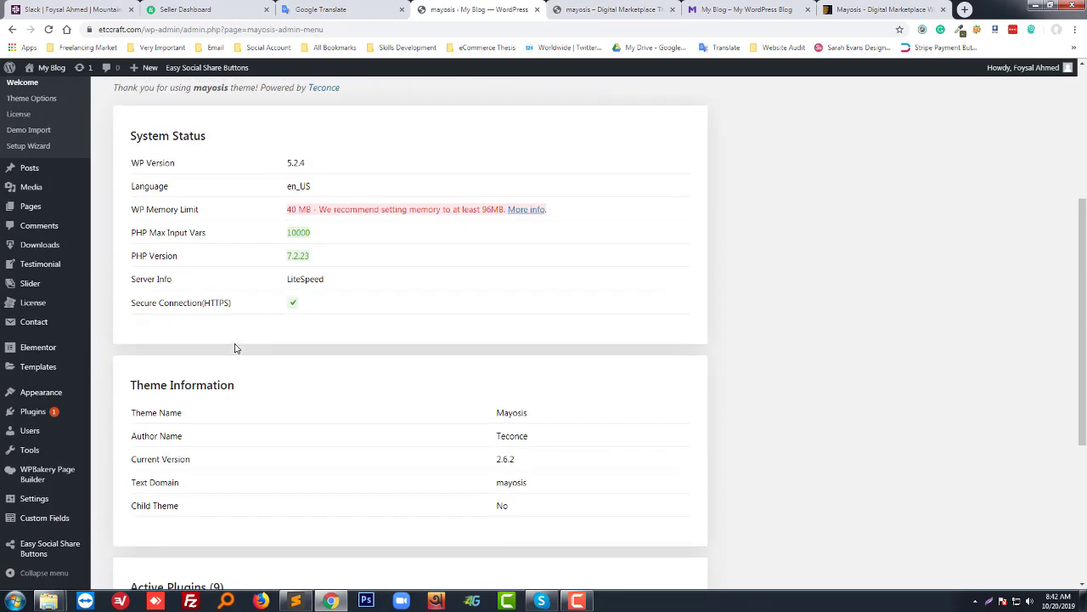
{"action": "scroll", "coordinate": [236, 348], "scroll_direction": "up", "scroll_amount": 1}
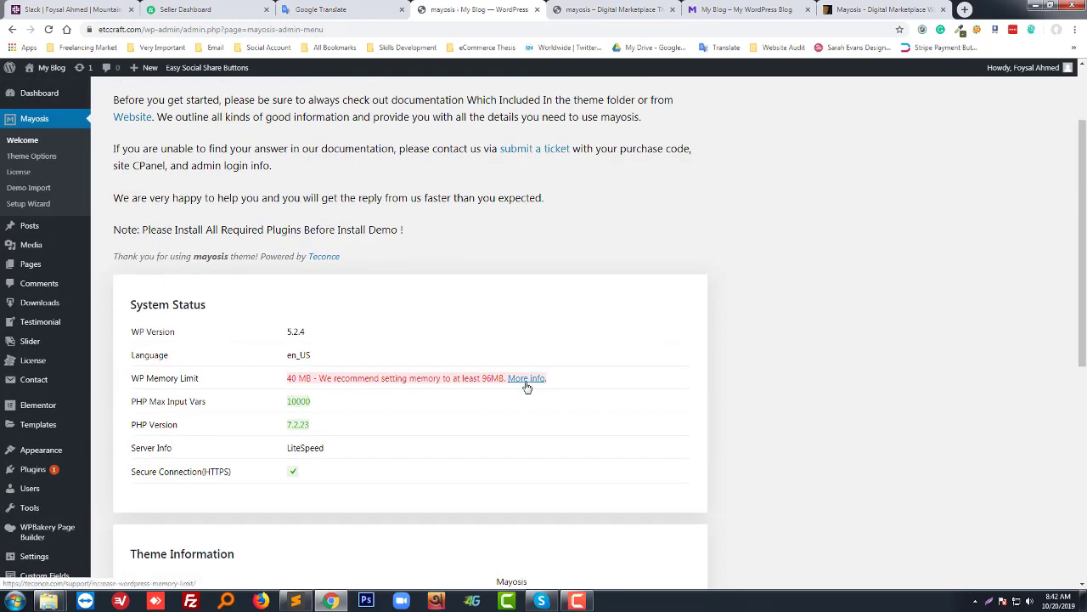
Open the support article linked from the WP Memory Limit row and read which wp-config.php line raises the memory limit.
{"action": "left_click", "coordinate": [526, 379]}
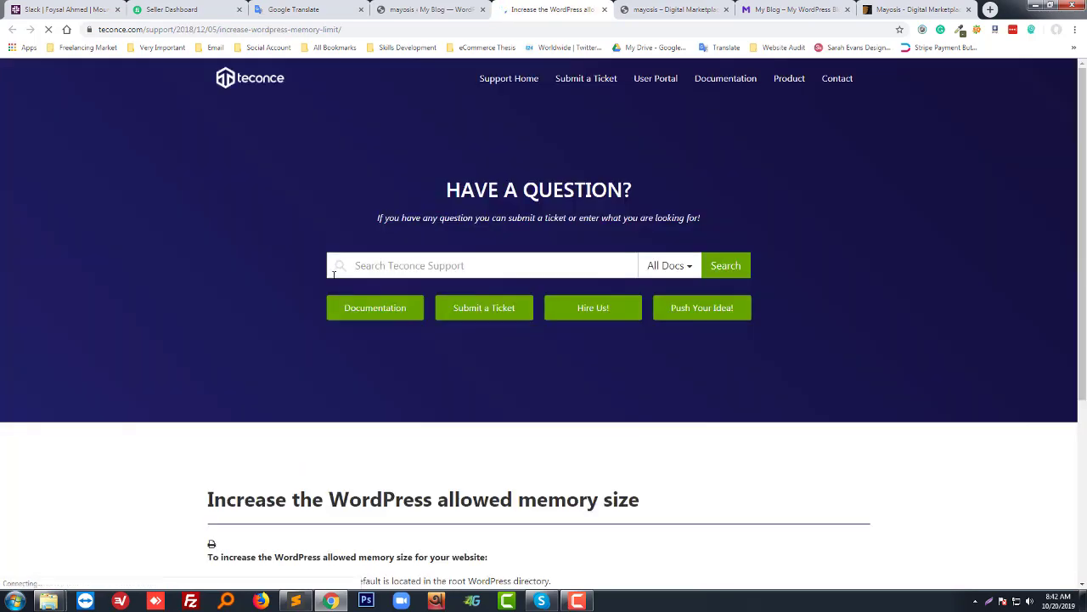
{"action": "scroll", "coordinate": [254, 312], "scroll_direction": "down", "scroll_amount": 3}
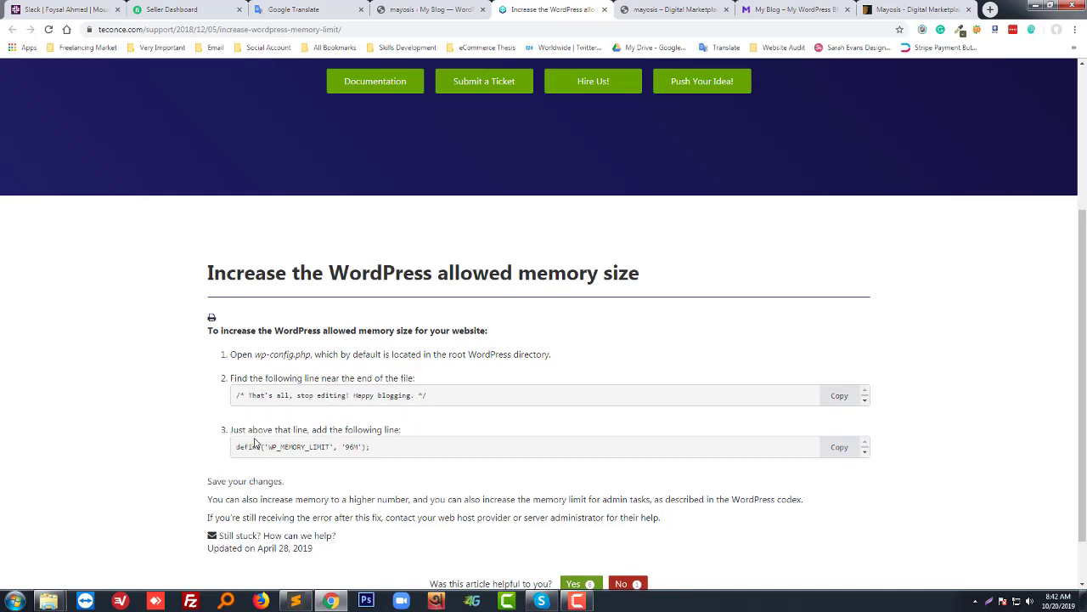
{"action": "left_click_drag", "start_coordinate": [237, 447], "coordinate": [367, 458]}
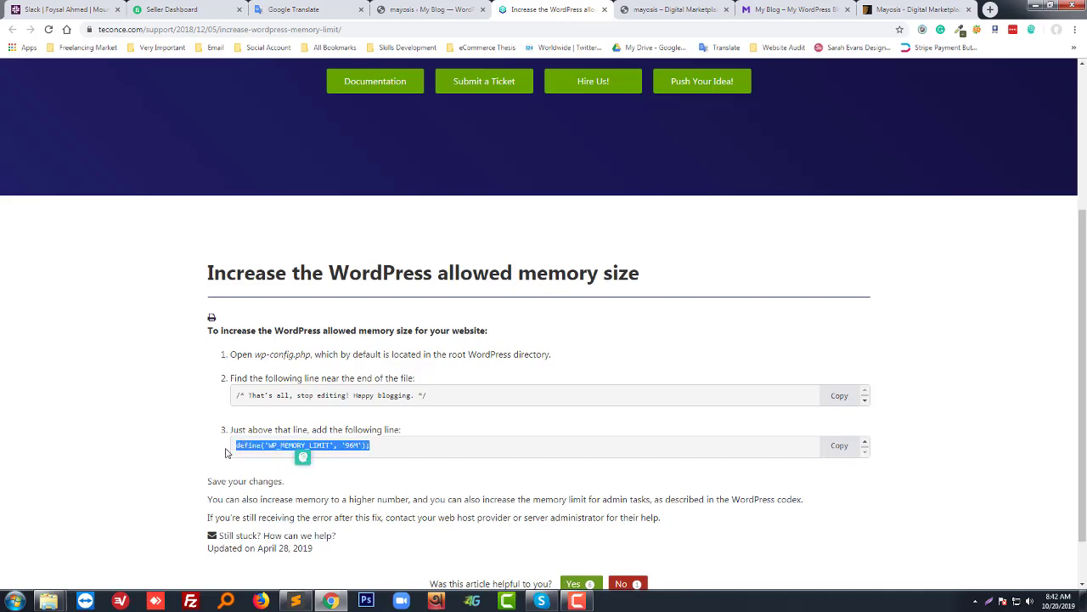
{"action": "left_click", "coordinate": [170, 451]}
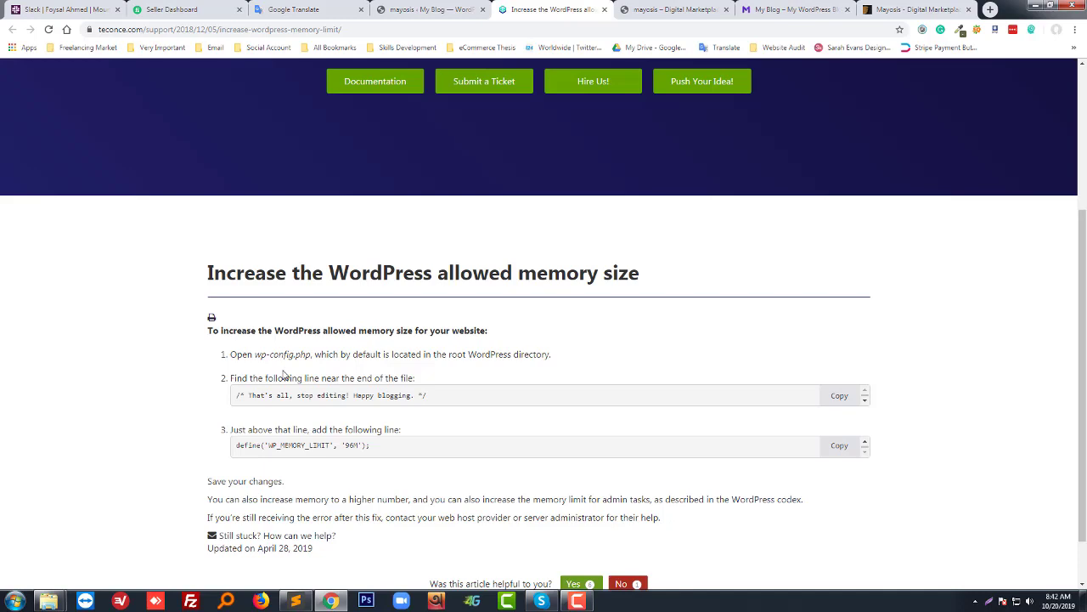
{"action": "left_click_drag", "start_coordinate": [257, 357], "coordinate": [311, 355]}
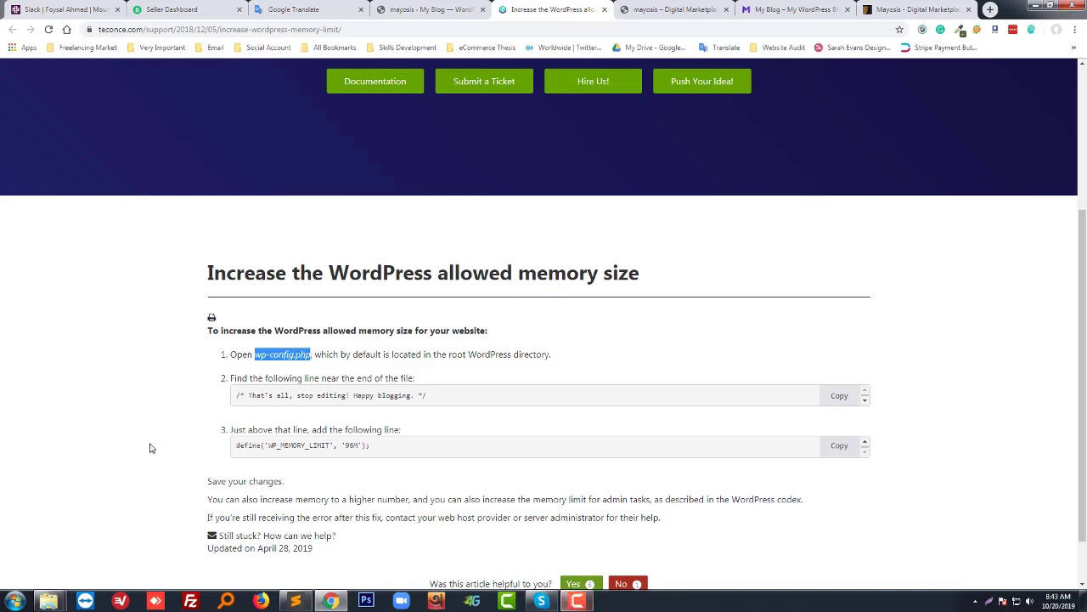
{"action": "left_click", "coordinate": [578, 601]}
{"action": "mouse_move", "coordinate": [578, 603]}
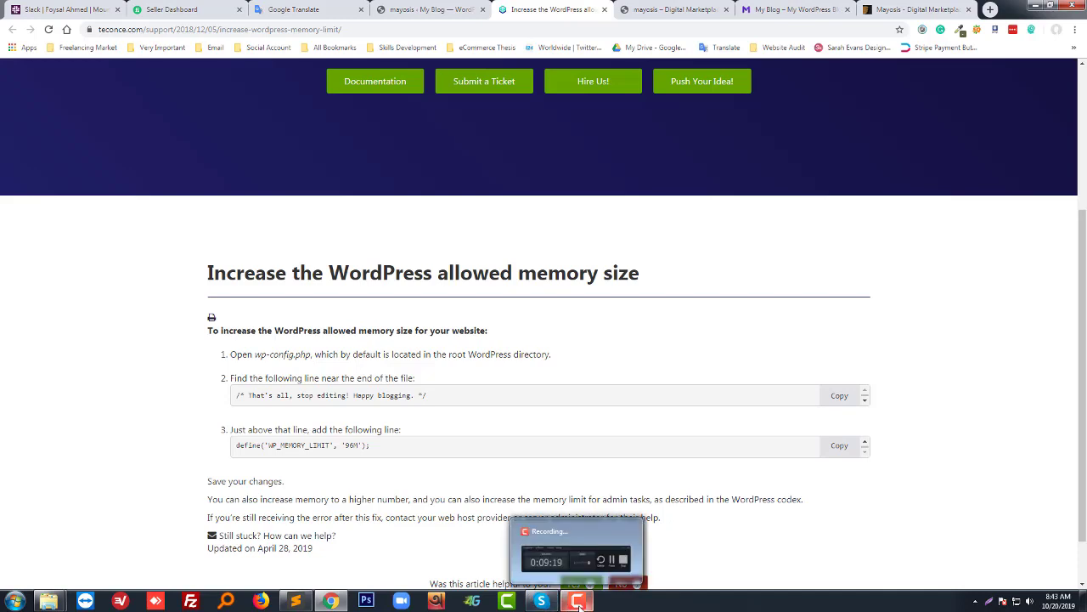
{"action": "left_click", "coordinate": [578, 602]}
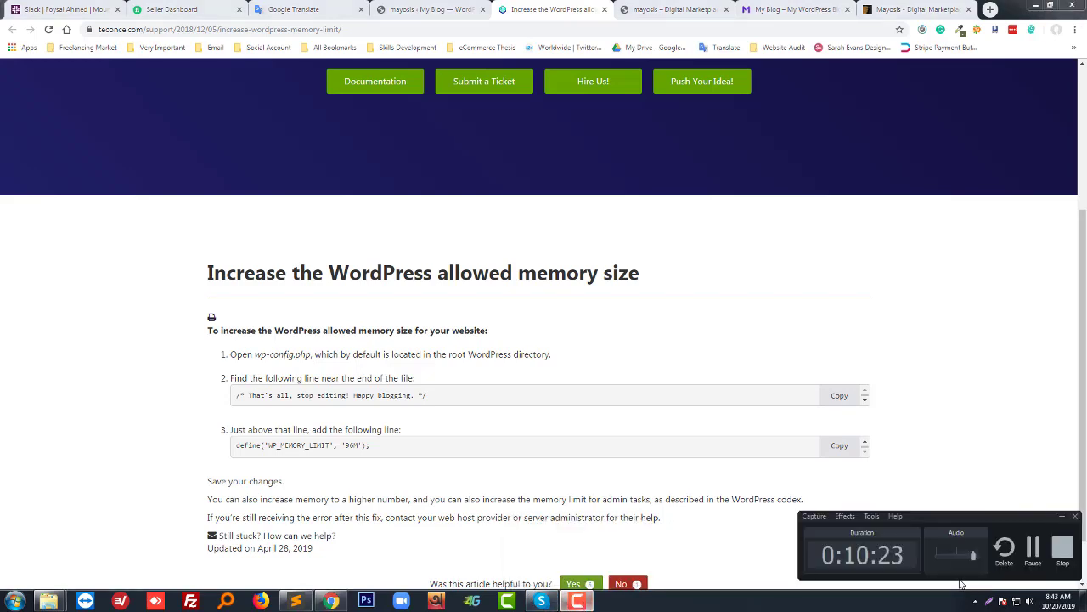
{"action": "left_click", "coordinate": [1032, 553]}
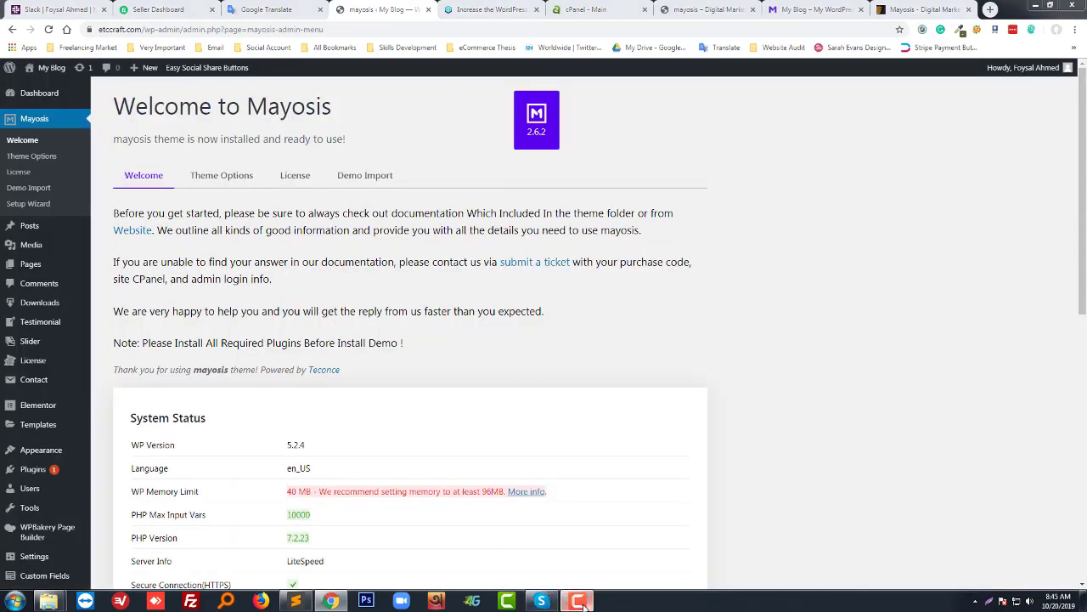
{"action": "left_click", "coordinate": [583, 603]}
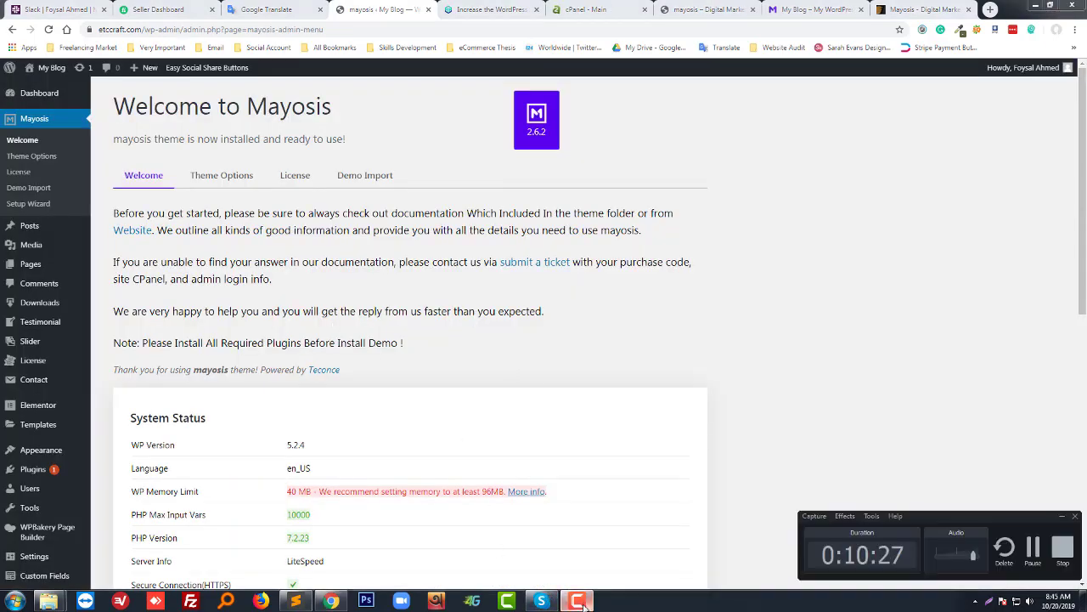
{"action": "left_click", "coordinate": [581, 602]}
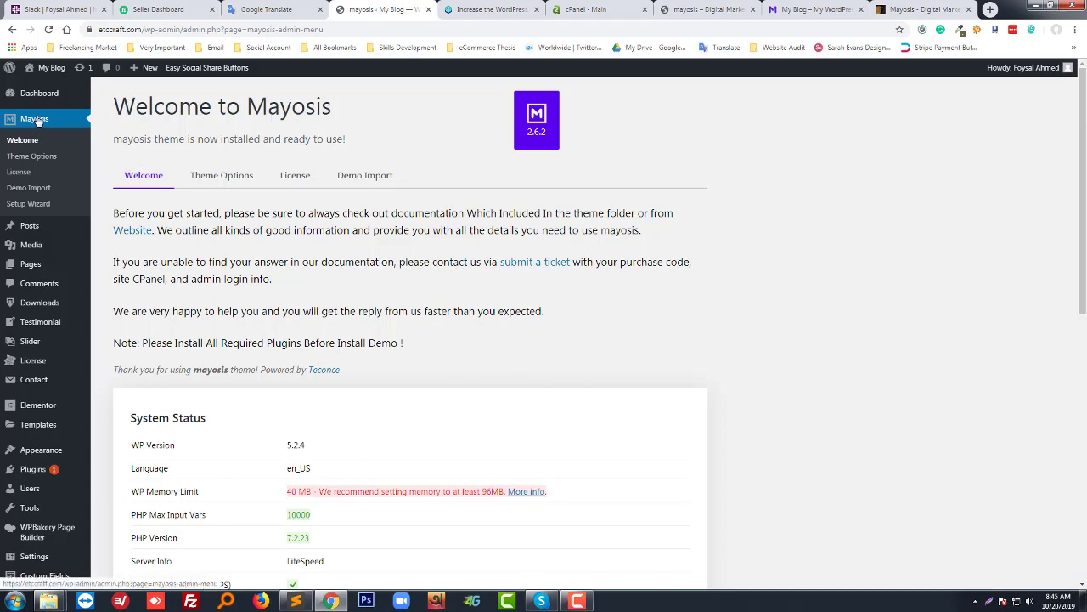
Examine the Mayosis welcome page's System Status section, focusing on the WP Memory Limit recommendation.
{"action": "left_click_drag", "start_coordinate": [115, 111], "coordinate": [339, 123]}
{"action": "left_click", "coordinate": [355, 117]}
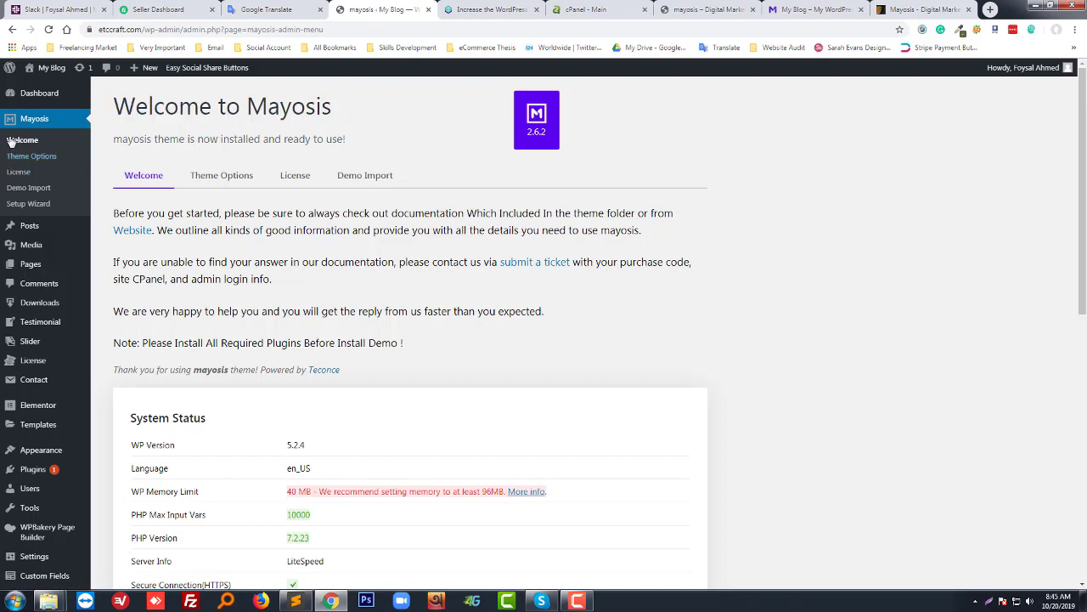
{"action": "left_click_drag", "start_coordinate": [114, 110], "coordinate": [355, 115]}
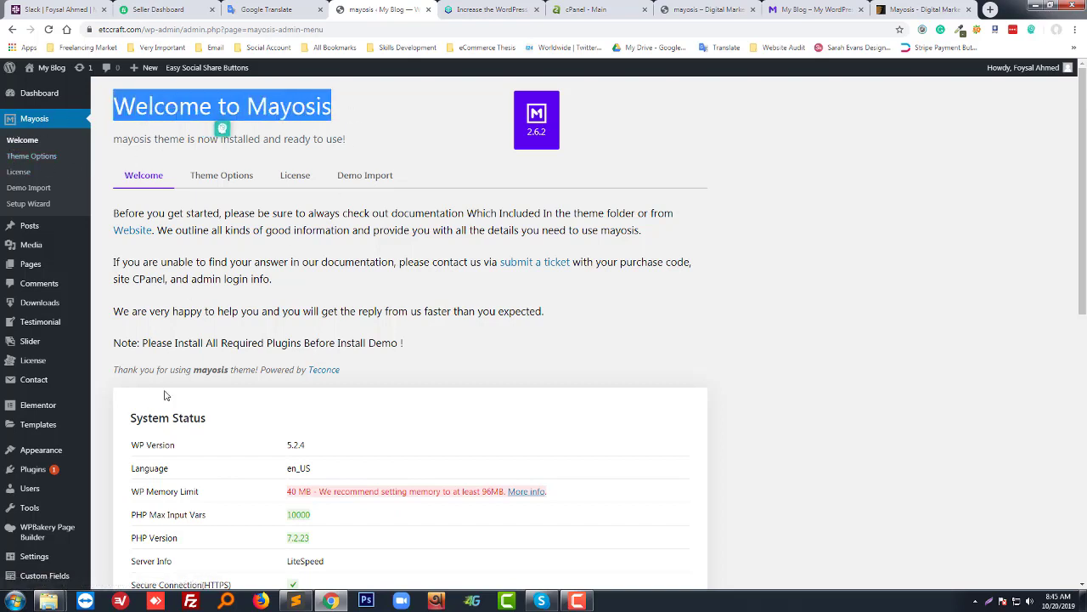
{"action": "left_click", "coordinate": [396, 123]}
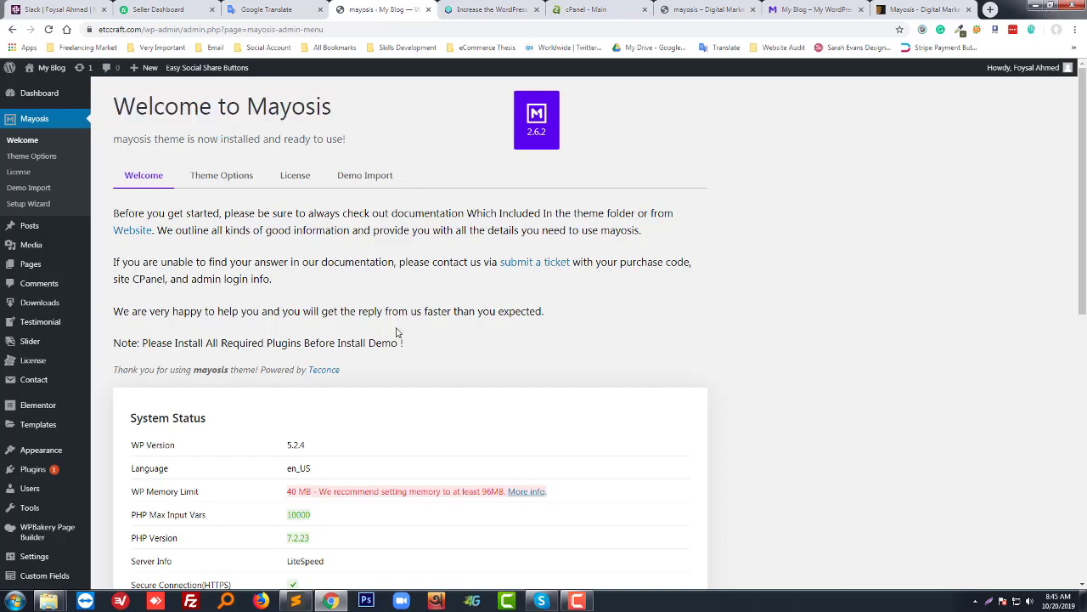
{"action": "scroll", "coordinate": [380, 332], "scroll_direction": "down", "scroll_amount": 1}
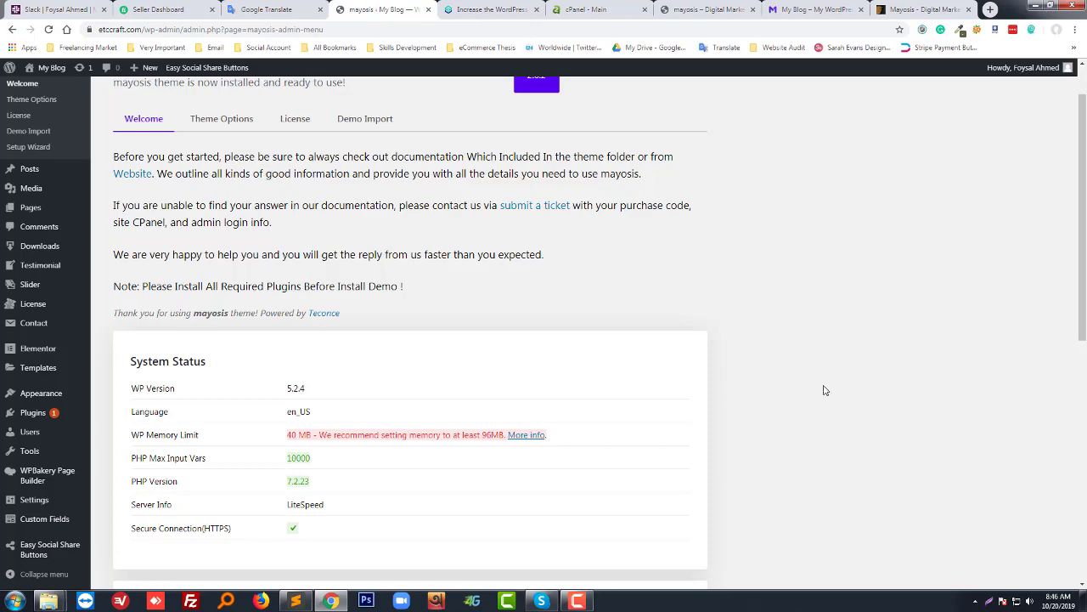
{"action": "left_click_drag", "start_coordinate": [129, 361], "coordinate": [217, 372]}
{"action": "scroll", "coordinate": [217, 372], "scroll_direction": "down", "scroll_amount": 1}
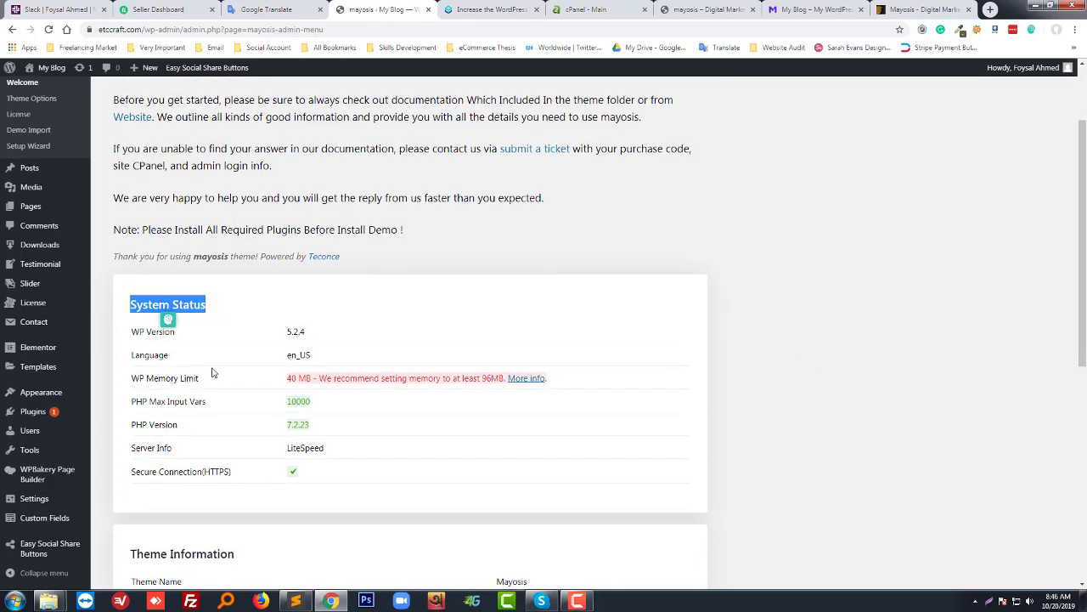
{"action": "left_click_drag", "start_coordinate": [132, 385], "coordinate": [204, 382]}
{"action": "left_click", "coordinate": [152, 380]}
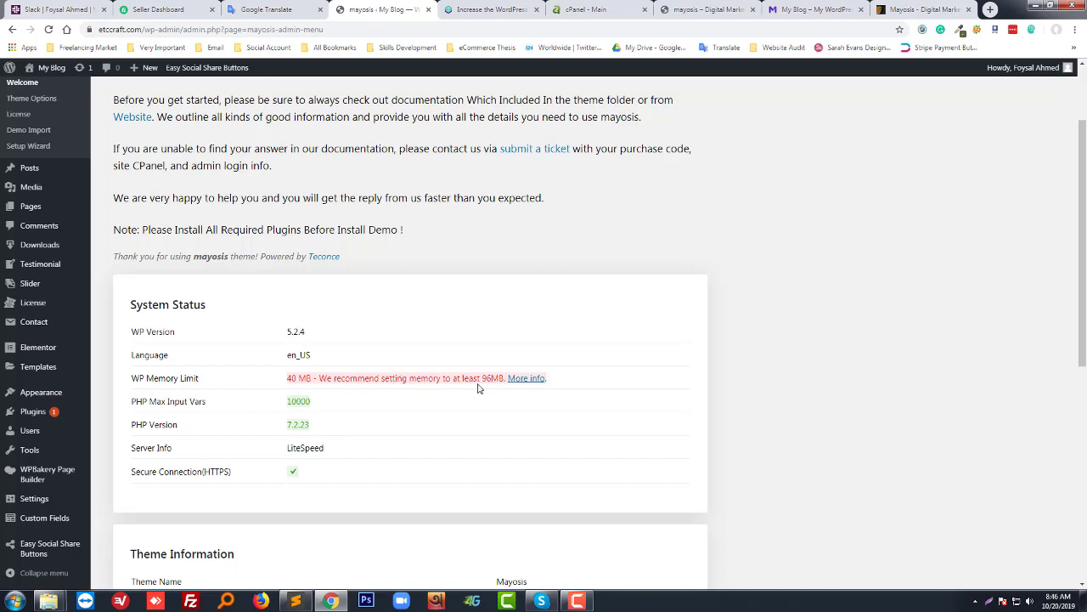
Open the article linked from the WP Memory Limit row and read which file to edit and which lines to find and add.
{"action": "left_click", "coordinate": [524, 379]}
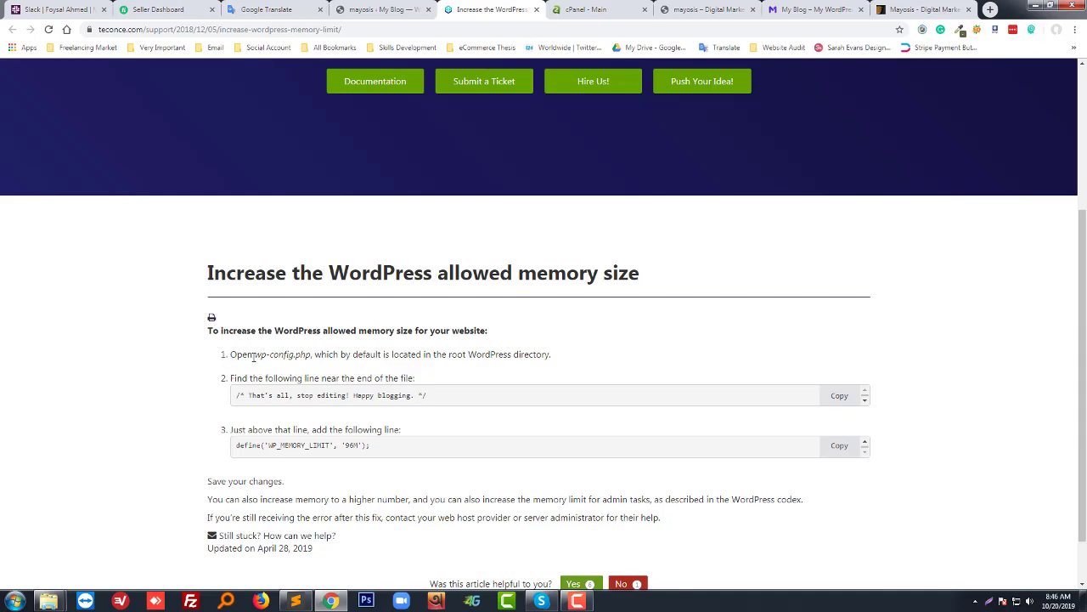
{"action": "left_click_drag", "start_coordinate": [279, 357], "coordinate": [315, 356]}
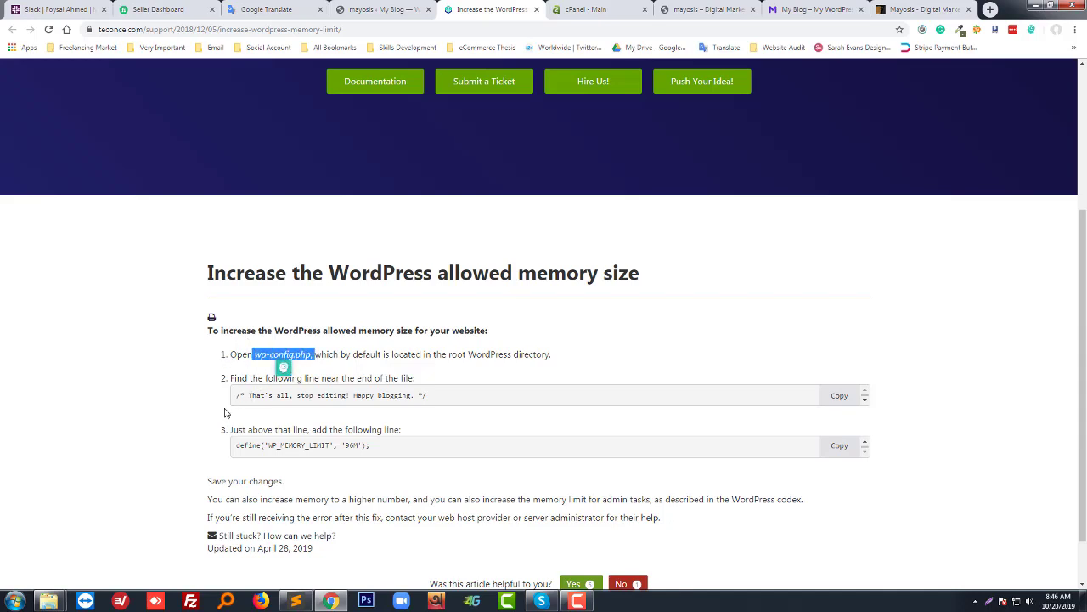
{"action": "left_click_drag", "start_coordinate": [244, 396], "coordinate": [444, 399]}
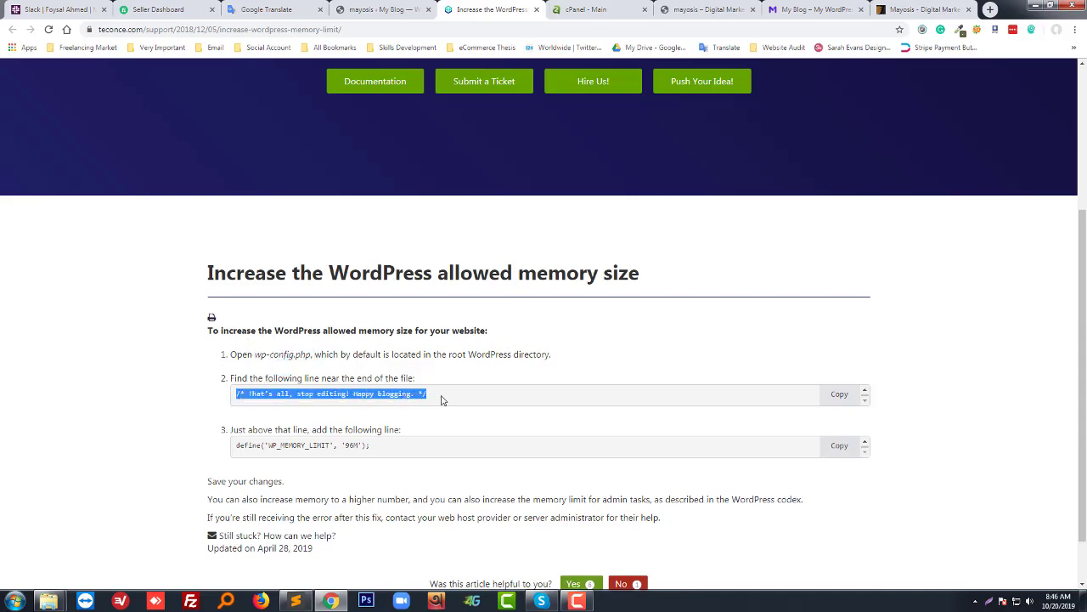
{"action": "left_click_drag", "start_coordinate": [243, 447], "coordinate": [381, 451]}
{"action": "left_click_drag", "start_coordinate": [256, 356], "coordinate": [311, 356]}
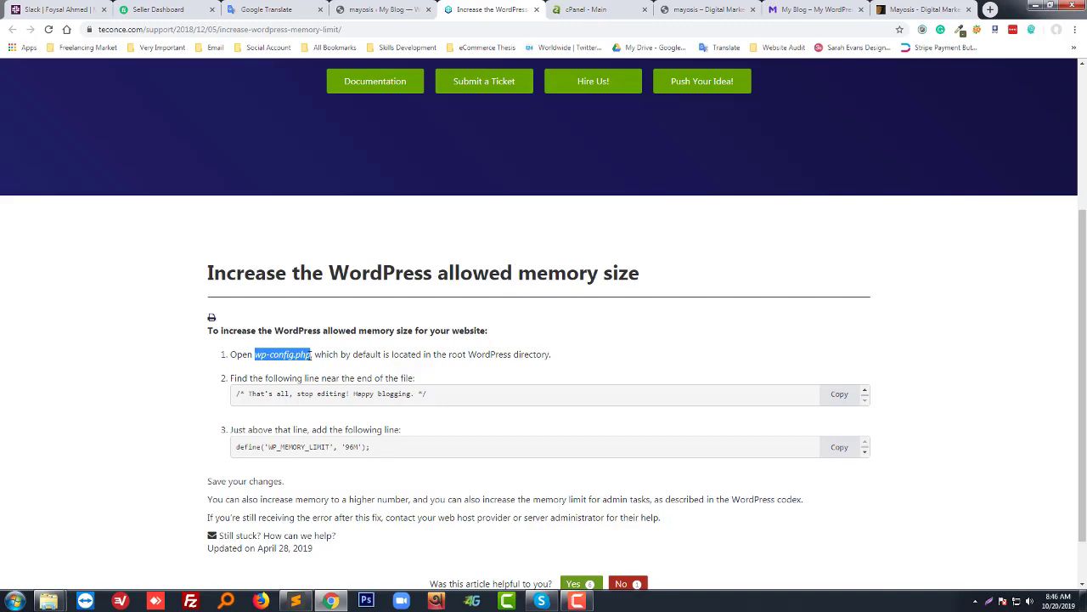
{"action": "left_click", "coordinate": [314, 357]}
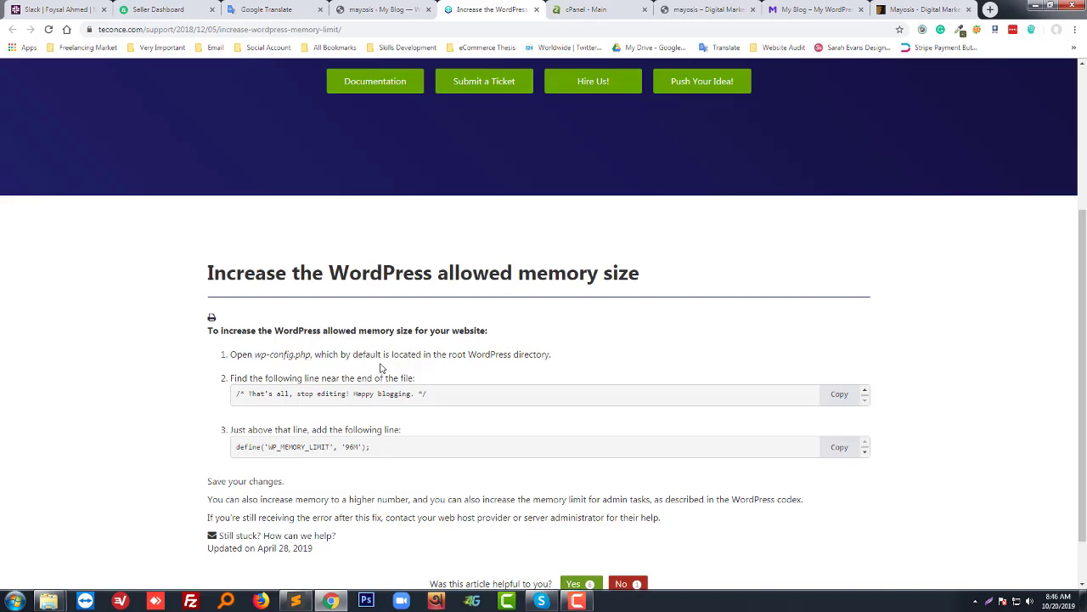
Switch to cPanel, open public_html/wp-config.php for editing in the File Manager, and disable the SEObar for this domain.
{"action": "left_click", "coordinate": [591, 9]}
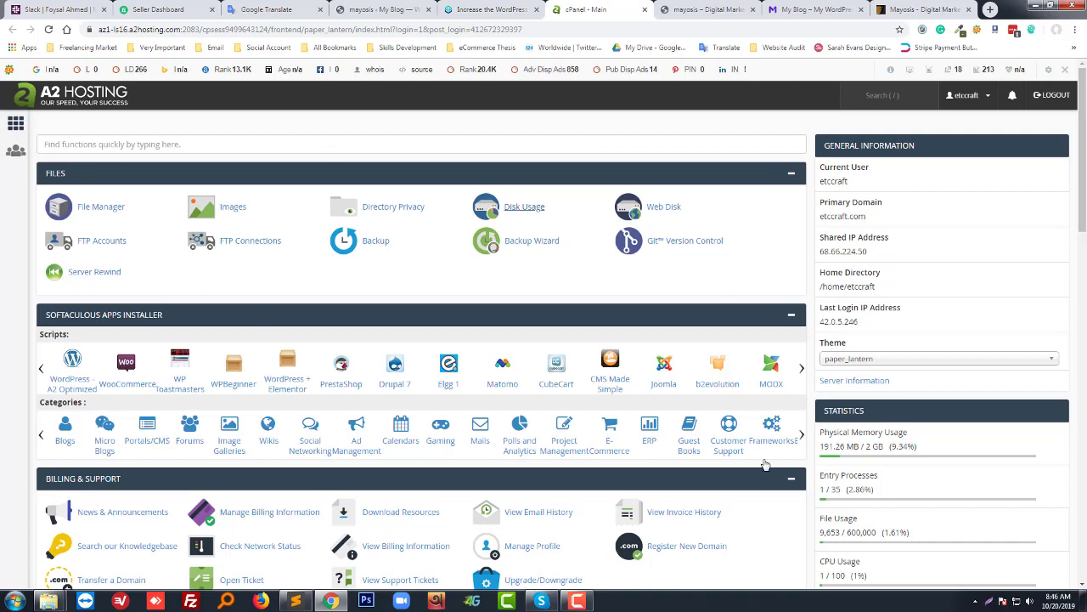
{"action": "left_click", "coordinate": [106, 210]}
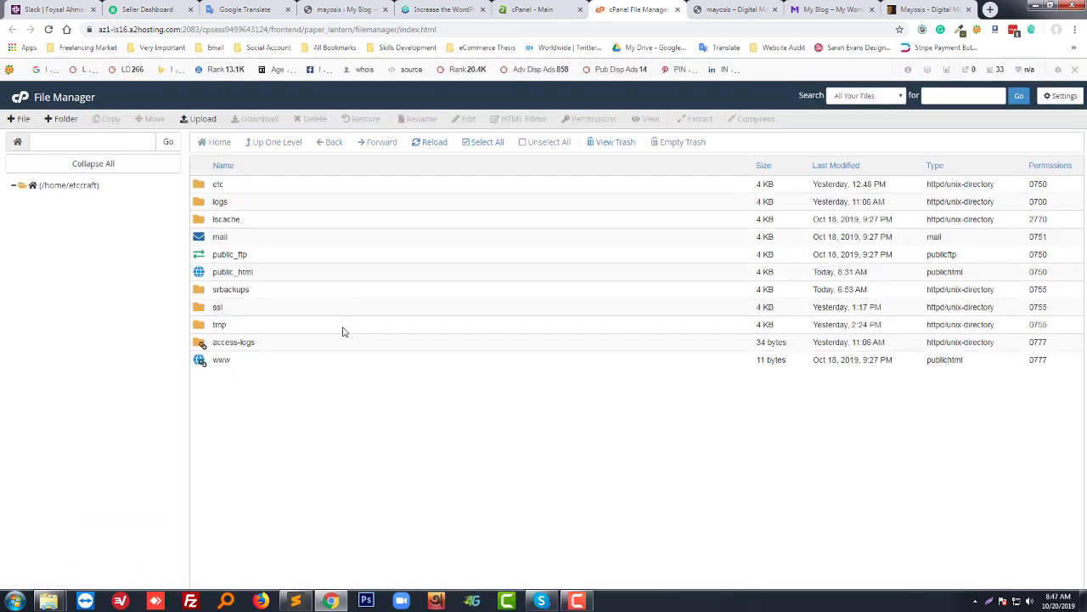
{"action": "double_click", "coordinate": [198, 272]}
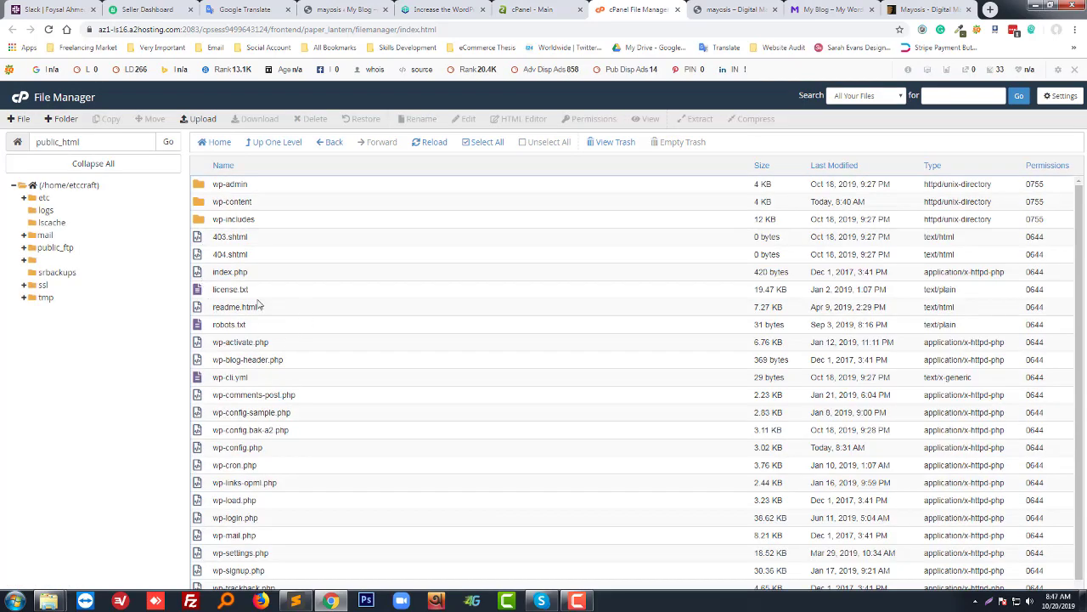
{"action": "left_click", "coordinate": [213, 452]}
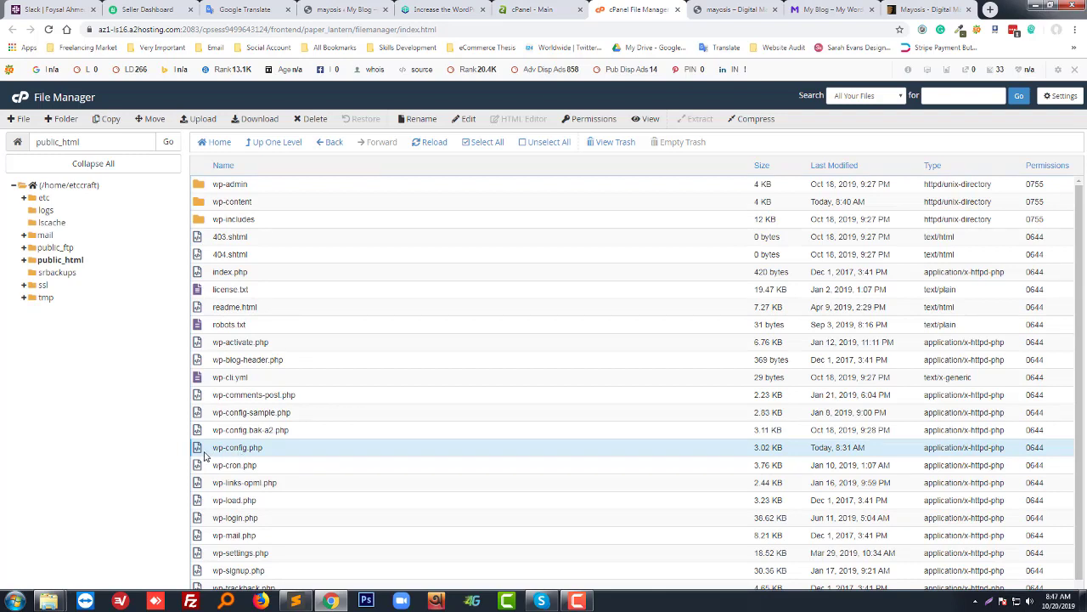
{"action": "left_click", "coordinate": [469, 121]}
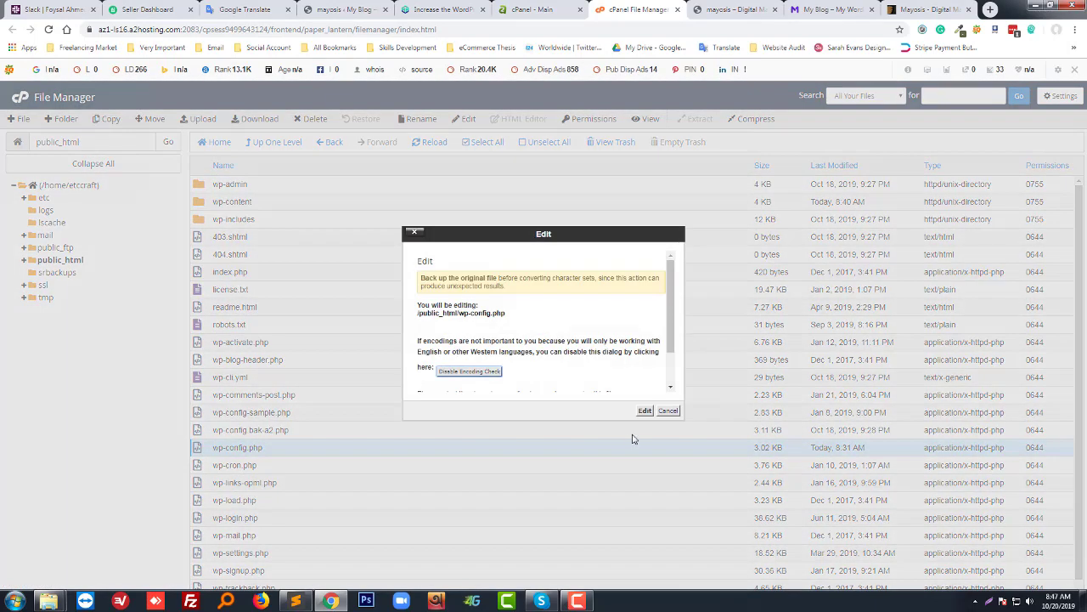
{"action": "left_click", "coordinate": [645, 410]}
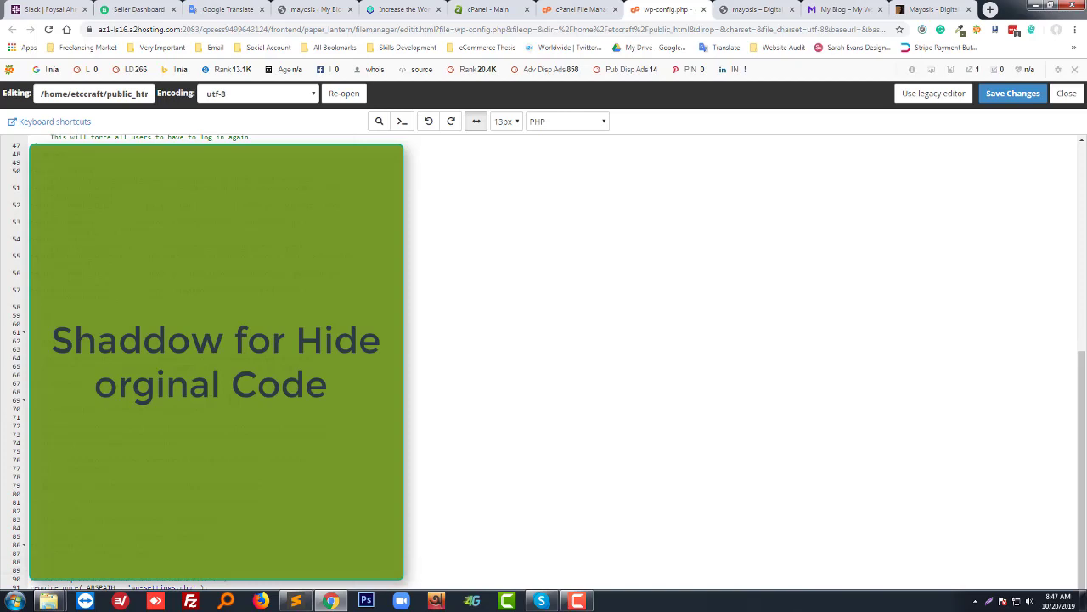
{"action": "left_click", "coordinate": [1075, 68]}
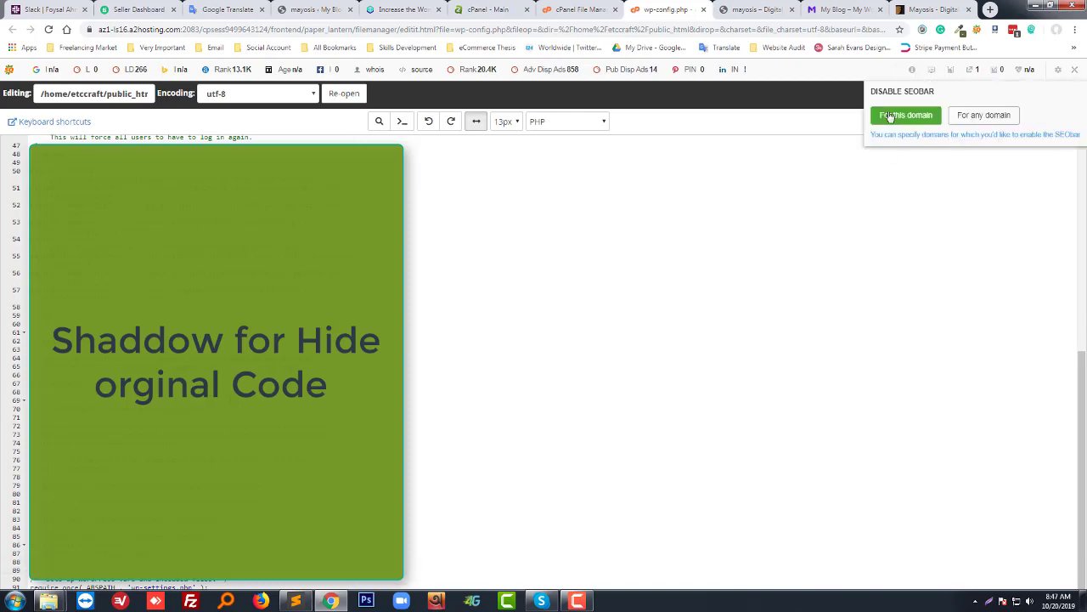
{"action": "left_click", "coordinate": [895, 114]}
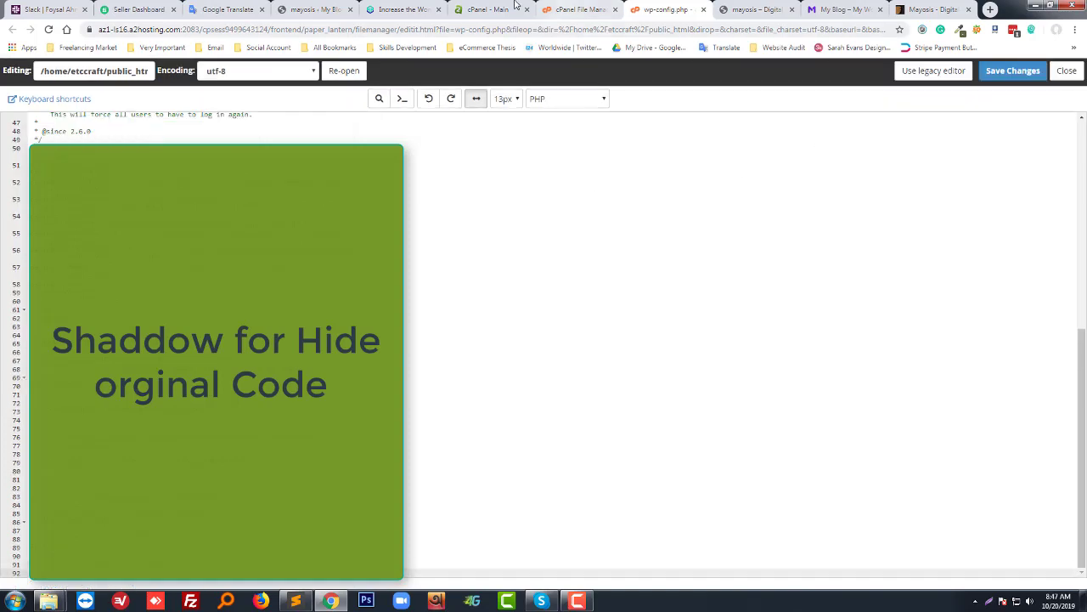
Copy "That's all, stop editing! Happy blogging" from the support article and search wp-config.php for it.
{"action": "left_click", "coordinate": [486, 10]}
{"action": "left_click", "coordinate": [399, 9]}
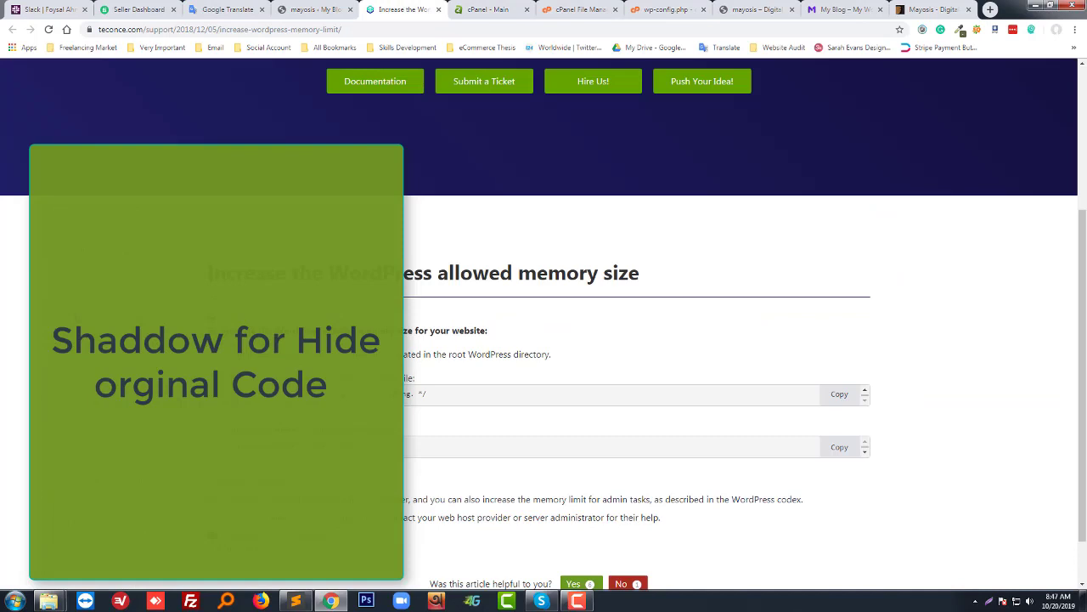
{"action": "left_click_drag", "start_coordinate": [237, 394], "coordinate": [415, 399]}
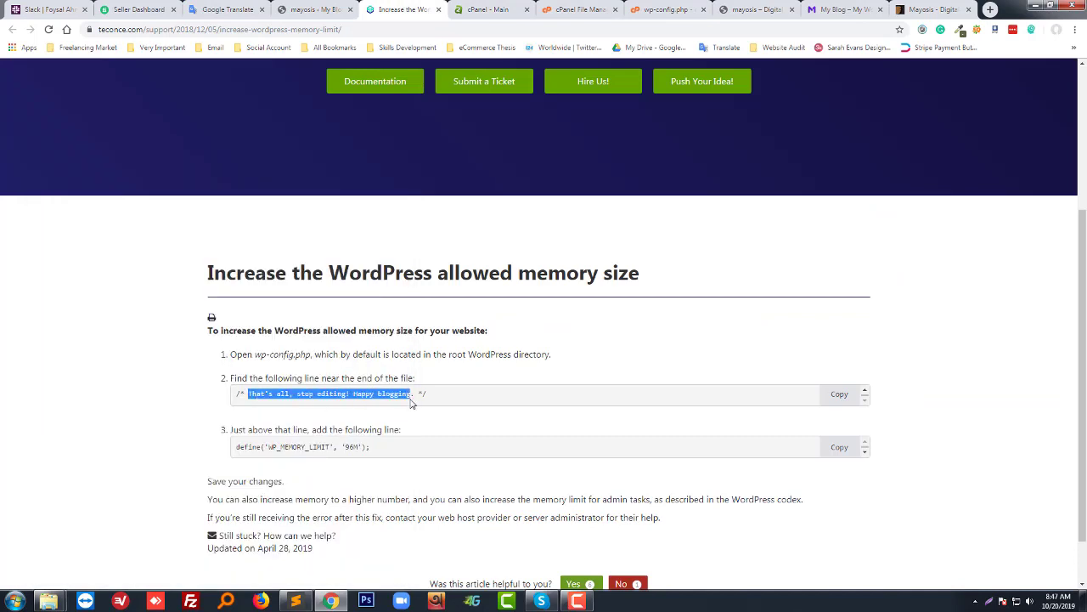
{"action": "left_click", "coordinate": [659, 7]}
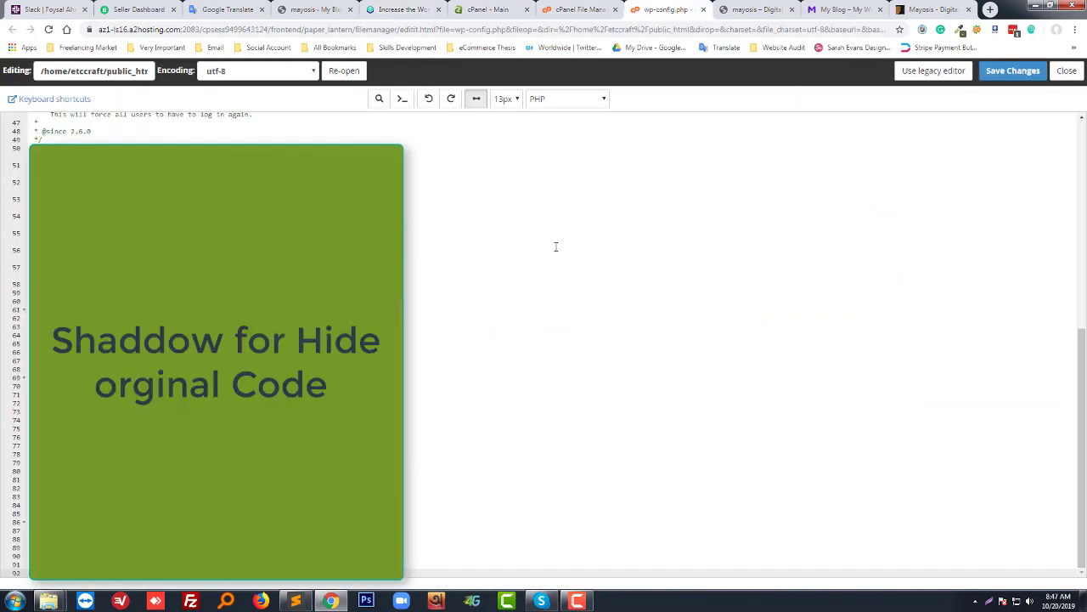
{"action": "key", "text": "ctrl+f"}
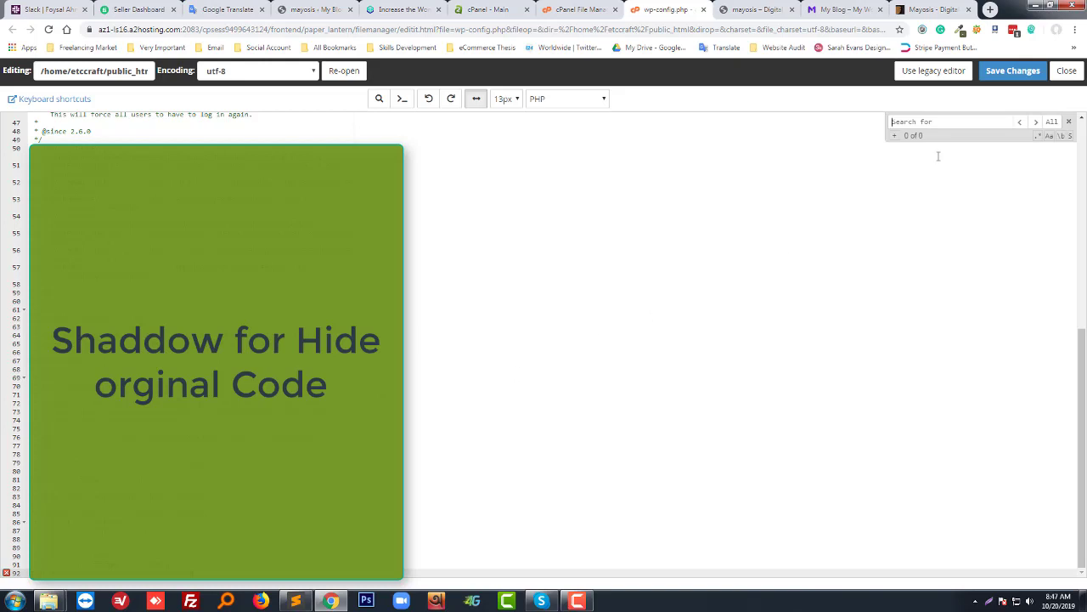
{"action": "type", "text": "stop editing! Happy blogging"}
{"action": "key", "text": "Return"}
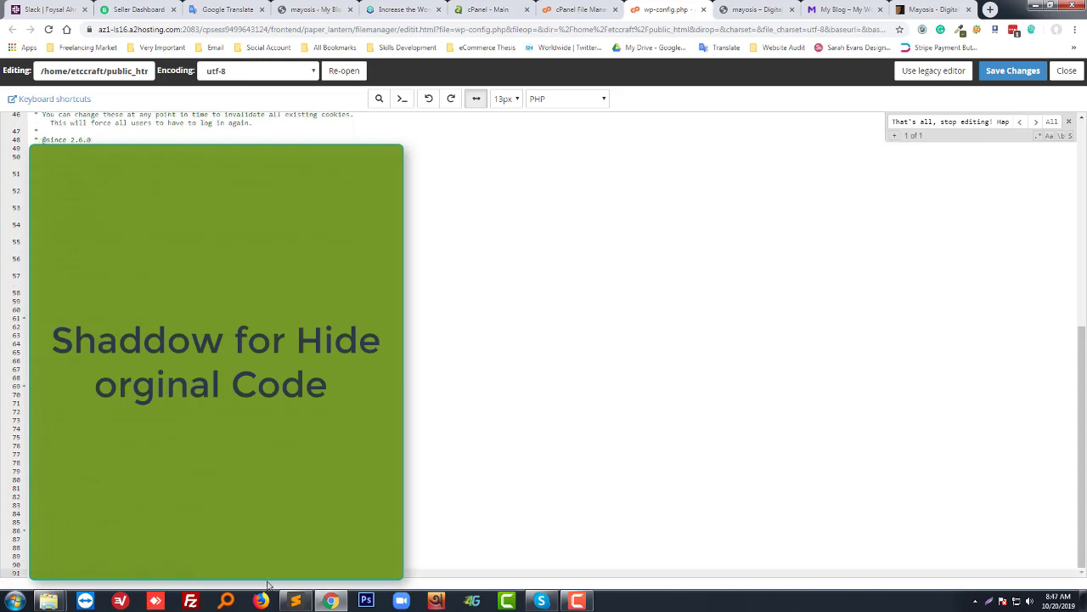
{"action": "scroll", "coordinate": [217, 255], "scroll_direction": "down", "scroll_amount": 3}
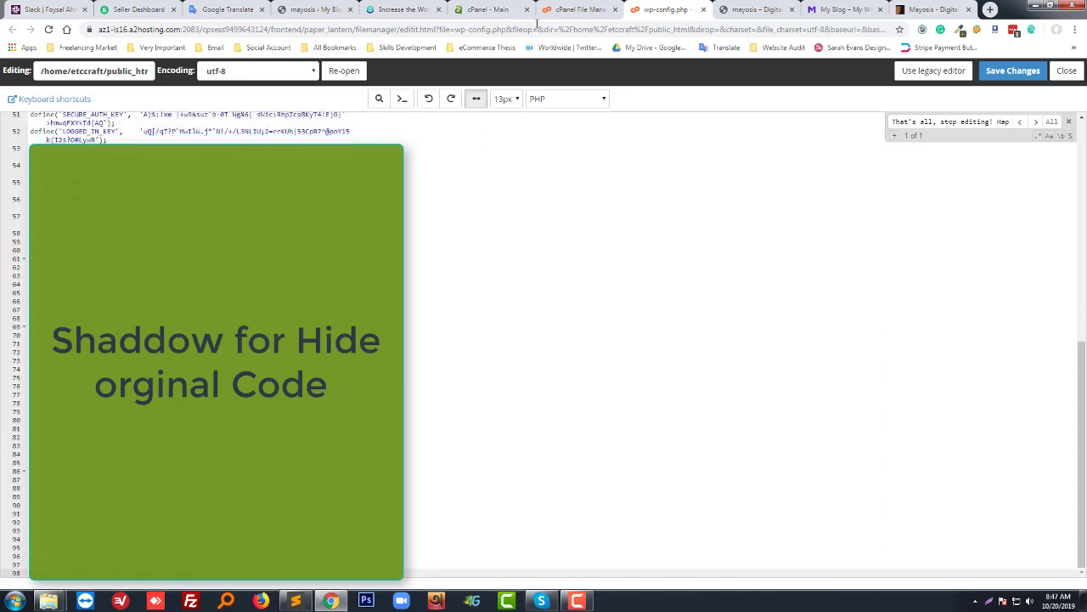
Copy WP_MEMORY_LIMIT from the support article and search wp-config.php for an existing definition.
{"action": "left_click", "coordinate": [481, 8]}
{"action": "left_click", "coordinate": [399, 8]}
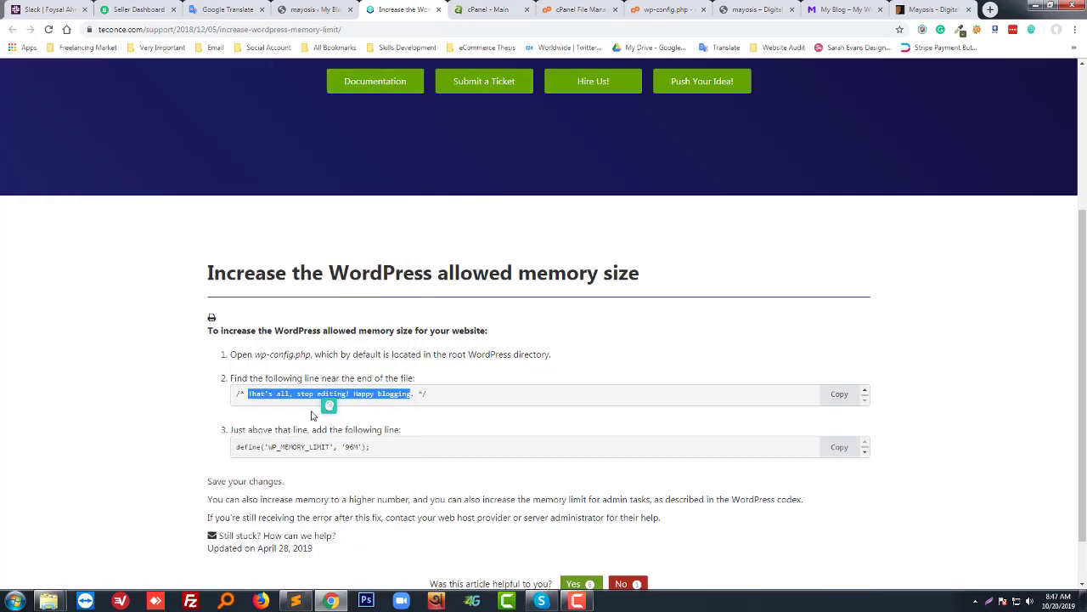
{"action": "left_click", "coordinate": [289, 446]}
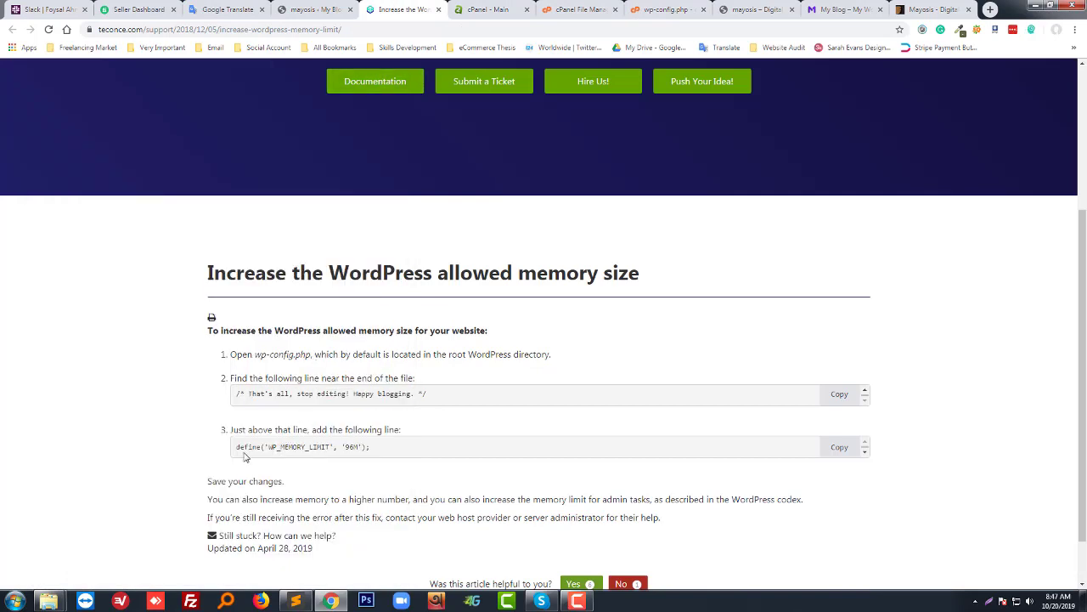
{"action": "double_click", "coordinate": [295, 447]}
{"action": "key", "text": "ctrl+c"}
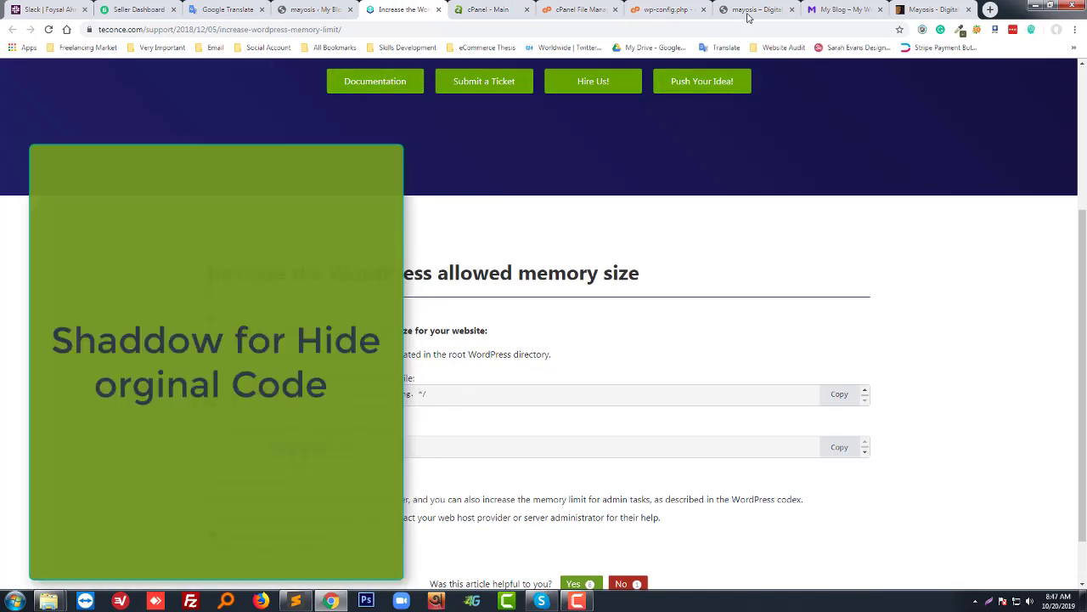
{"action": "left_click", "coordinate": [649, 10]}
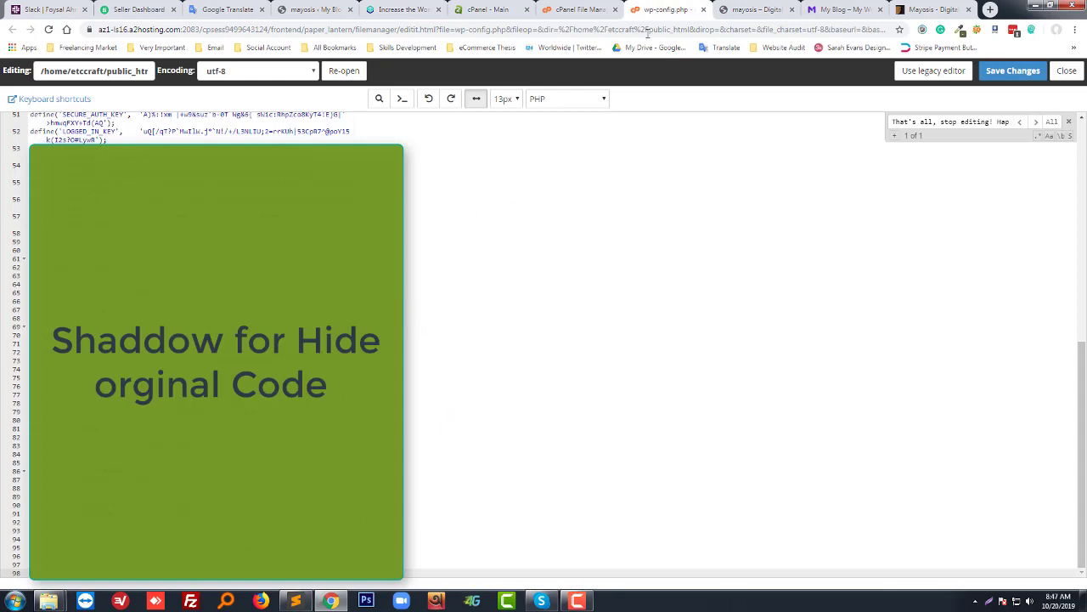
{"action": "triple_click", "coordinate": [912, 121]}
{"action": "key", "text": "ctrl+v"}
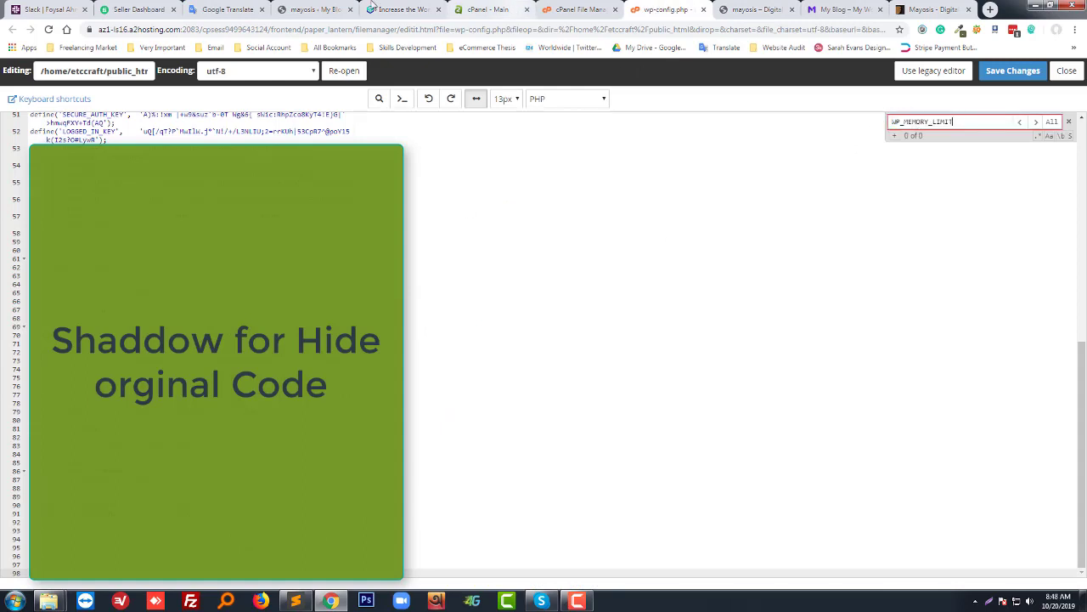
Copy define('WP_MEMORY_LIMIT', '96M'); from the support article, insert it on line 96 of wp-config.php, and save the file.
{"action": "left_click", "coordinate": [400, 9]}
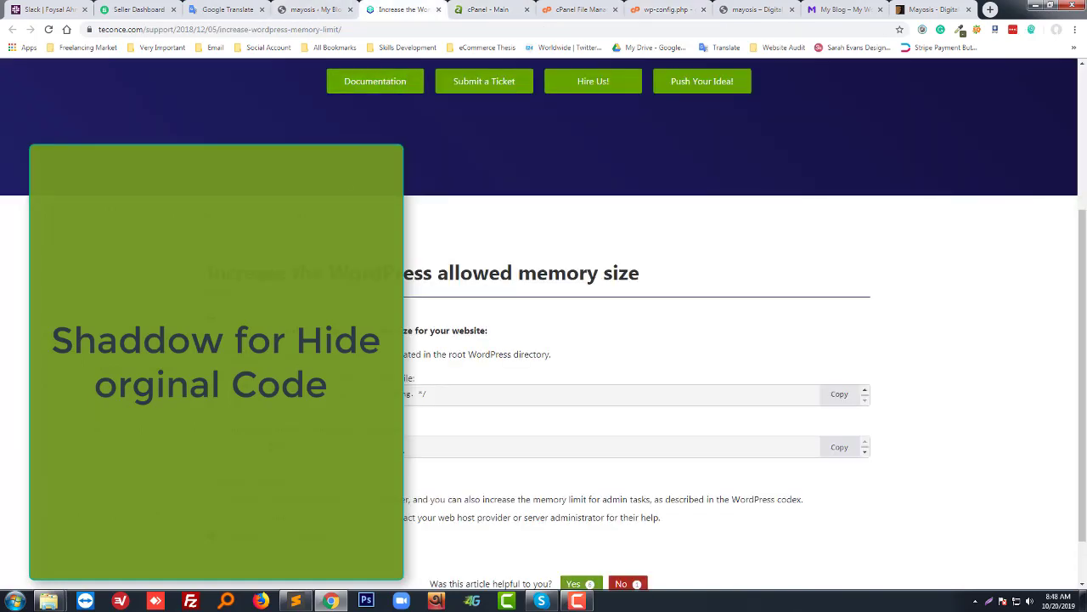
{"action": "right_click", "coordinate": [399, 448]}
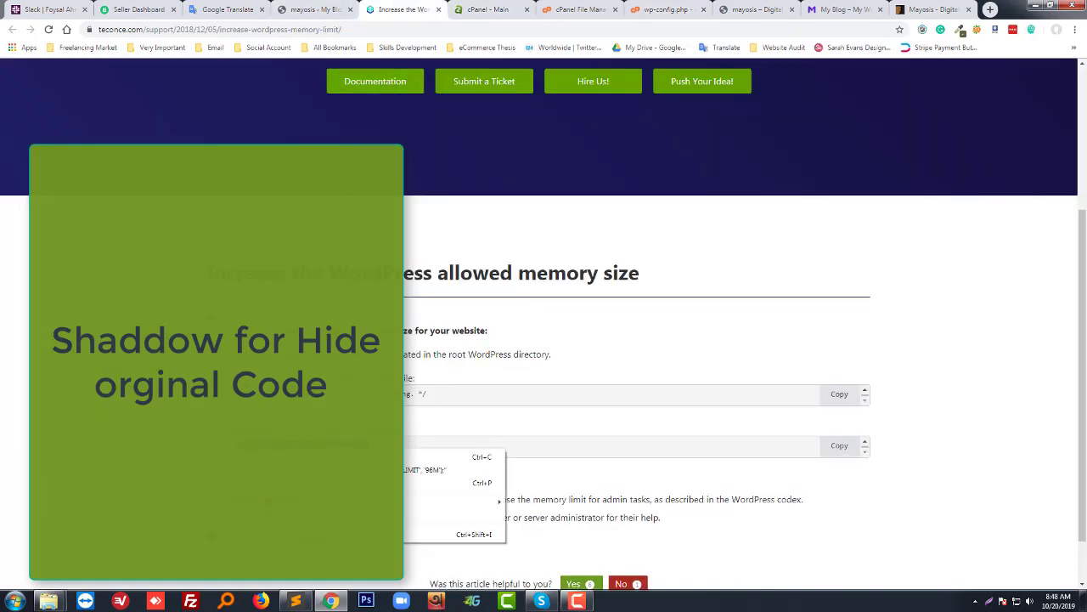
{"action": "left_click", "coordinate": [458, 456]}
{"action": "left_click", "coordinate": [595, 548]}
{"action": "left_click", "coordinate": [139, 553]}
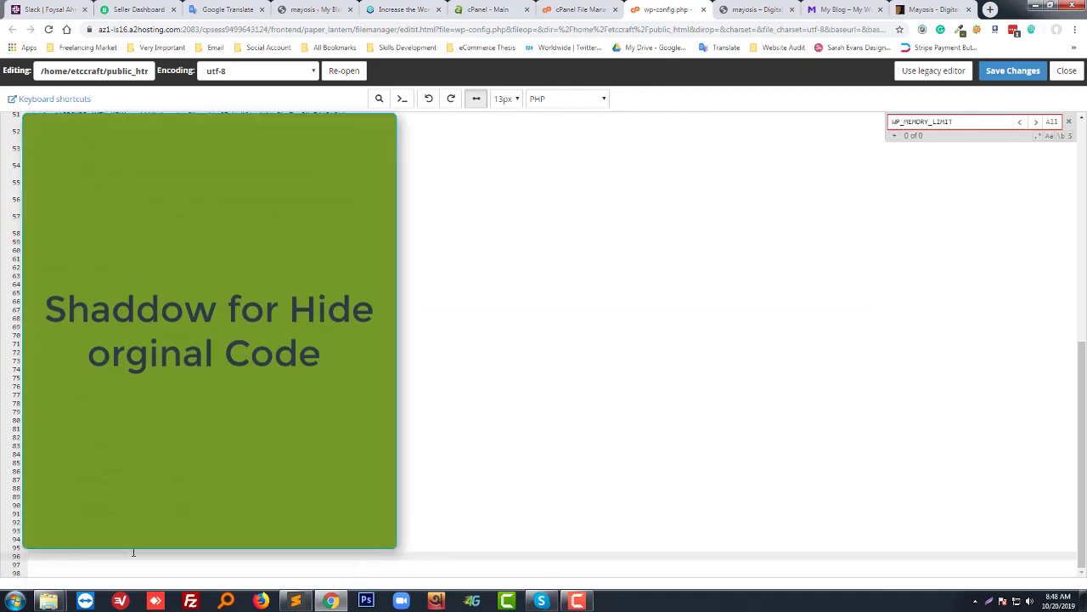
{"action": "type", "text": "define('WP_MEMORY_LIMIT', '96M');"}
{"action": "left_click", "coordinate": [1012, 72]}
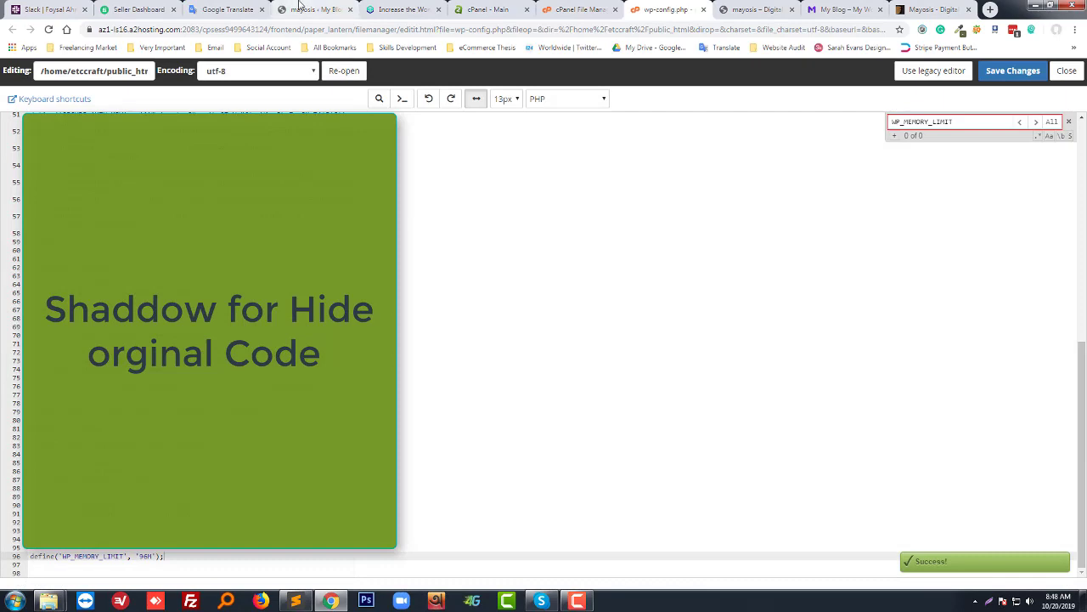
Return to the Mayosis welcome page and reload it to check the WP Memory Limit in System Status.
{"action": "left_click", "coordinate": [299, 7]}
{"action": "scroll", "coordinate": [157, 162], "scroll_direction": "up", "scroll_amount": 2}
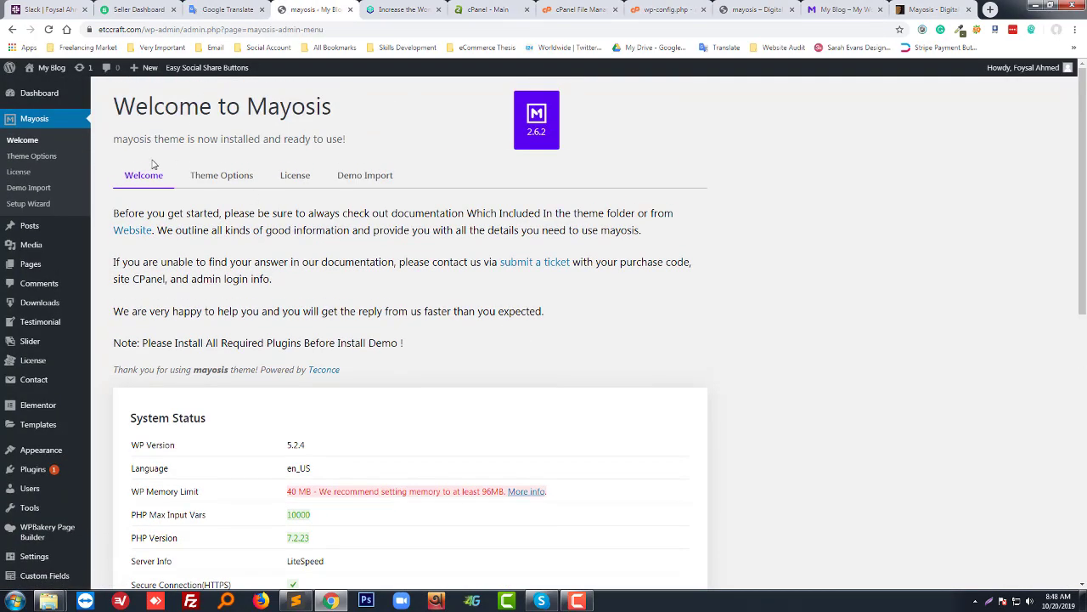
{"action": "left_click", "coordinate": [151, 172]}
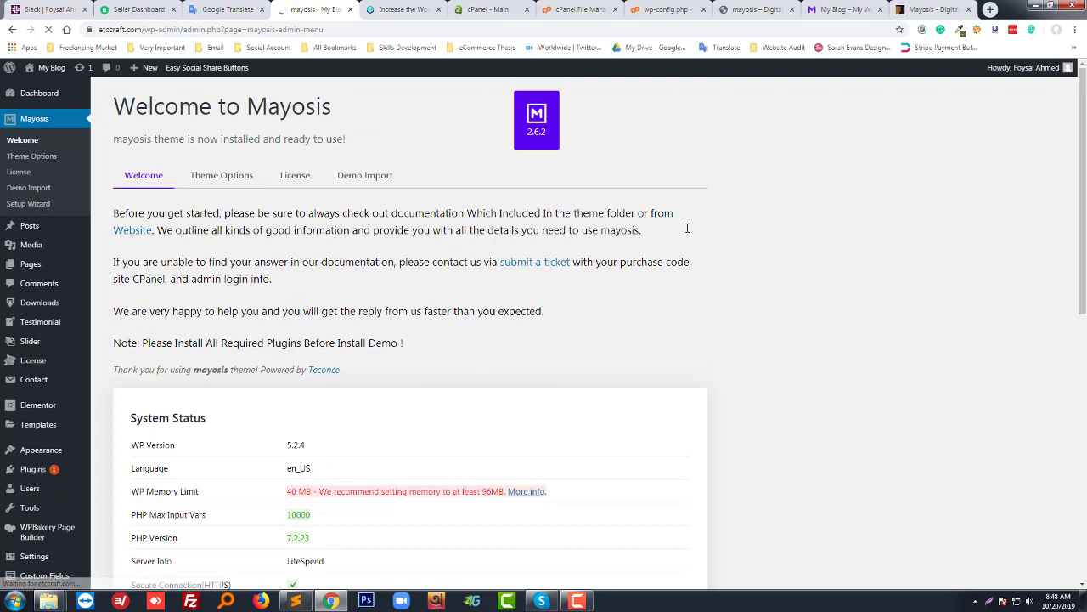
{"action": "key", "text": "F5"}
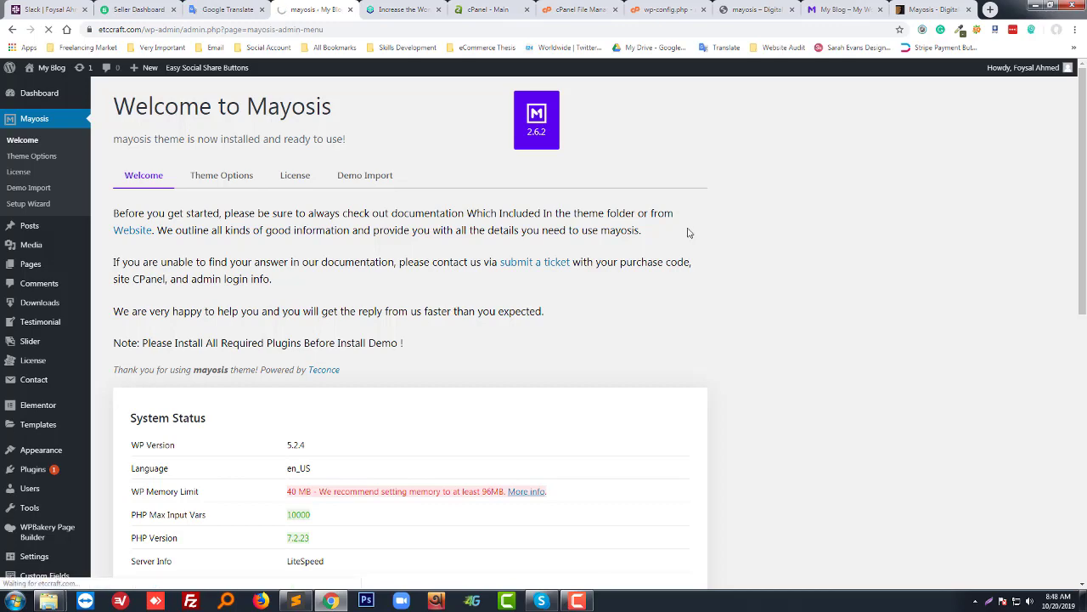
Compare the article's memory line with wp-config.php and search the file for other occurrences of WP_MEMORY_LIMIT.
{"action": "left_click", "coordinate": [414, 6]}
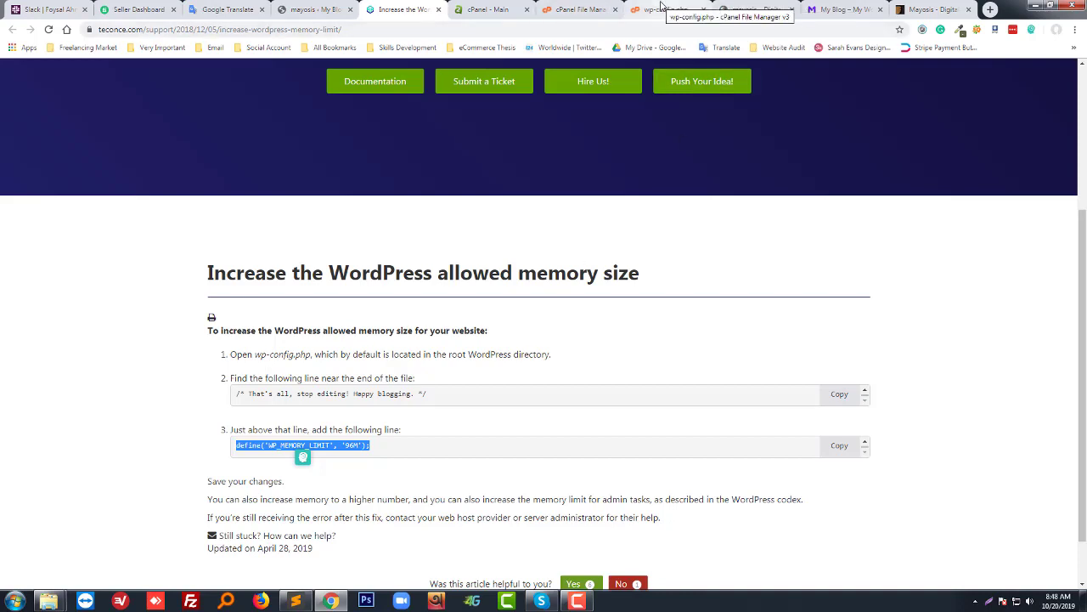
{"action": "left_click", "coordinate": [662, 6]}
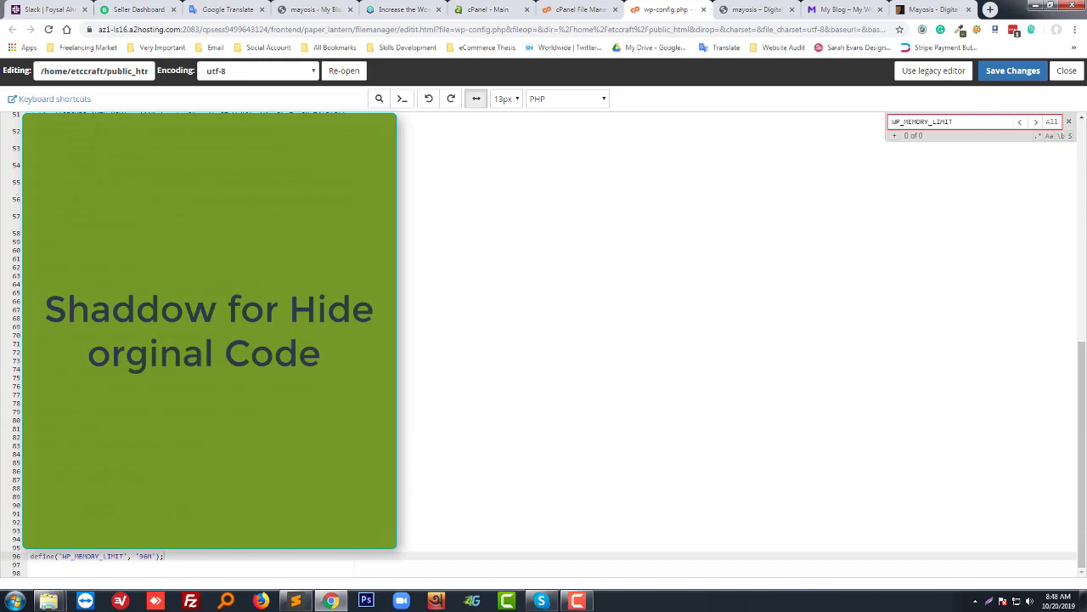
{"action": "double_click", "coordinate": [93, 556]}
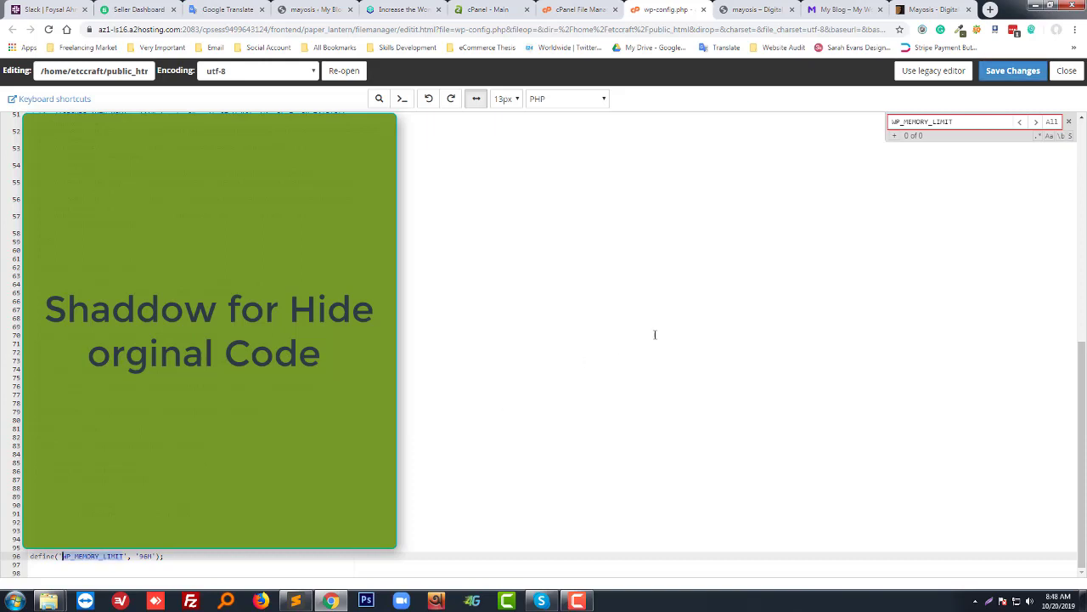
{"action": "key", "text": "ctrl+f"}
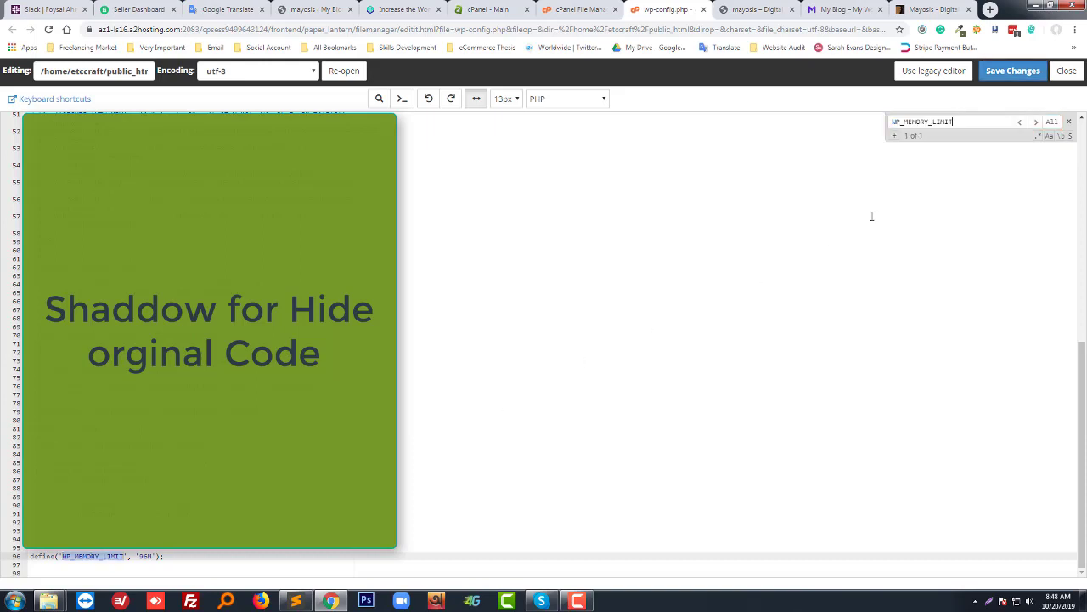
Review the memory line in wp-config.php and reload the Mayosis welcome page to recheck the WP Memory Limit.
{"action": "scroll", "coordinate": [374, 424], "scroll_direction": "up", "scroll_amount": 2}
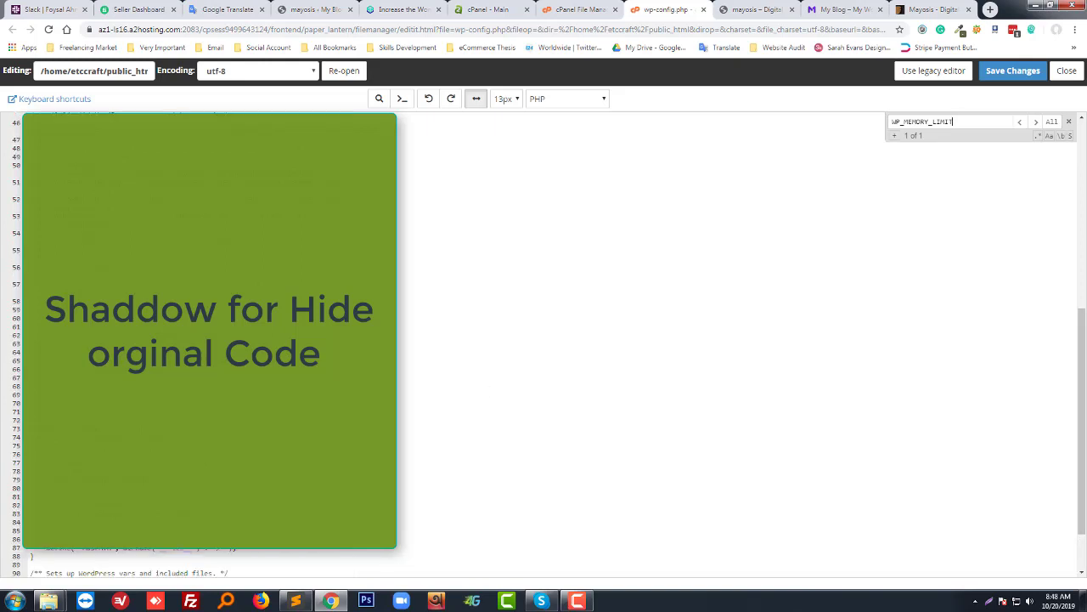
{"action": "scroll", "coordinate": [374, 425], "scroll_direction": "down", "scroll_amount": 2}
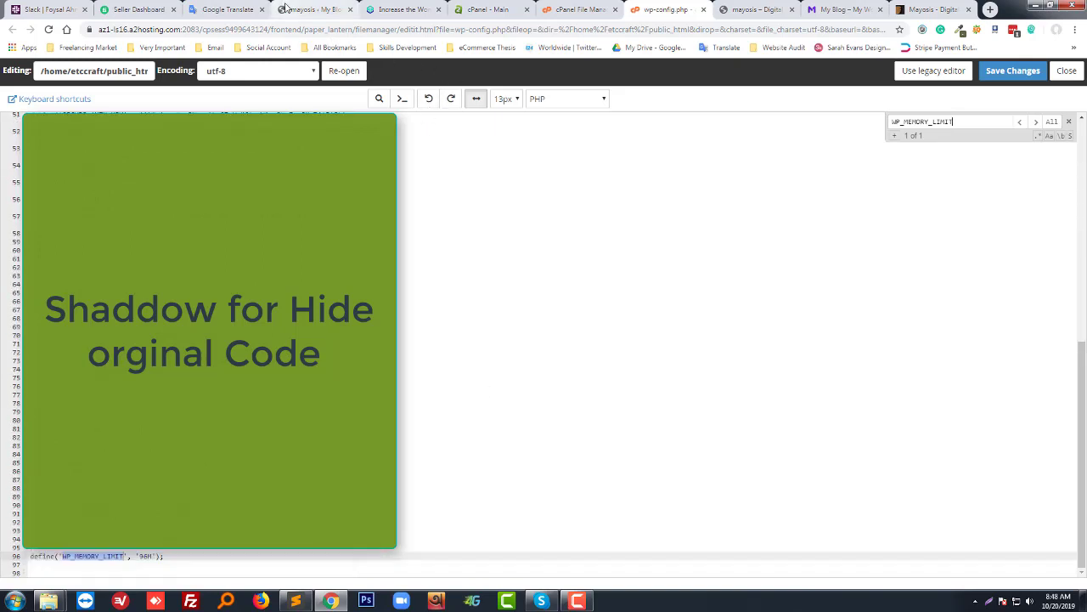
{"action": "left_click", "coordinate": [288, 9]}
{"action": "key", "text": "F5"}
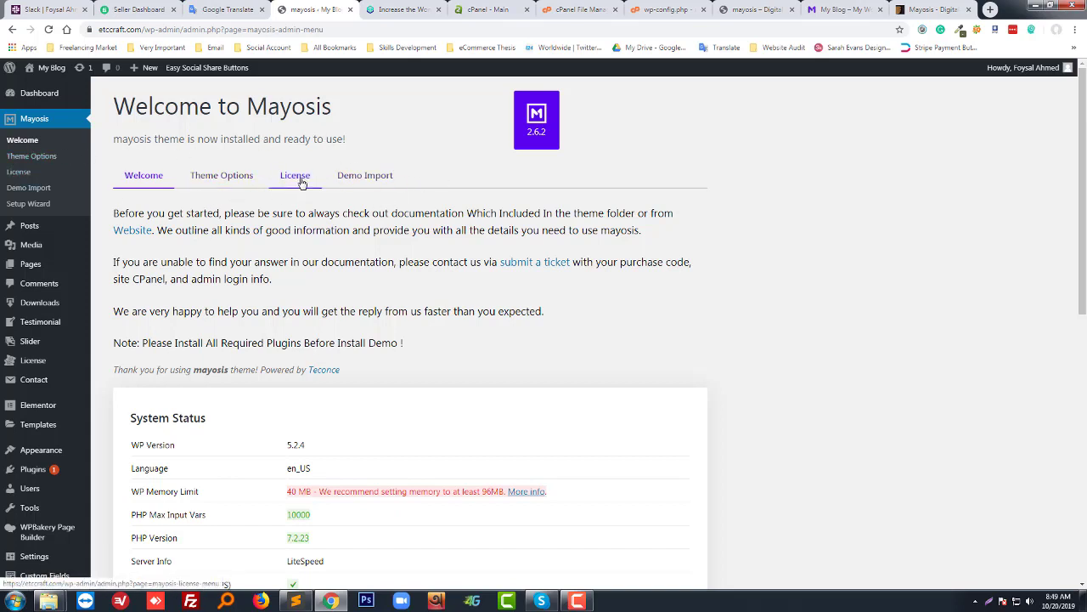
Open the Mayosis demo import page and browse the available Elementor and WPBakery demos.
{"action": "left_click", "coordinate": [371, 179]}
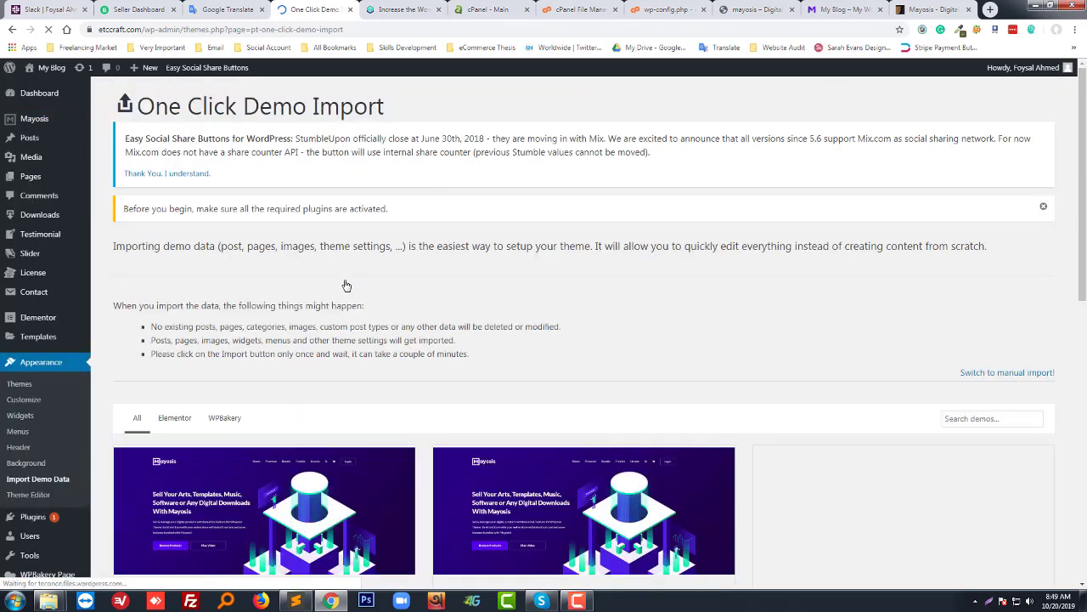
{"action": "scroll", "coordinate": [416, 289], "scroll_direction": "down", "scroll_amount": 3}
{"action": "scroll", "coordinate": [422, 293], "scroll_direction": "down", "scroll_amount": 2}
{"action": "scroll", "coordinate": [423, 293], "scroll_direction": "down", "scroll_amount": 2}
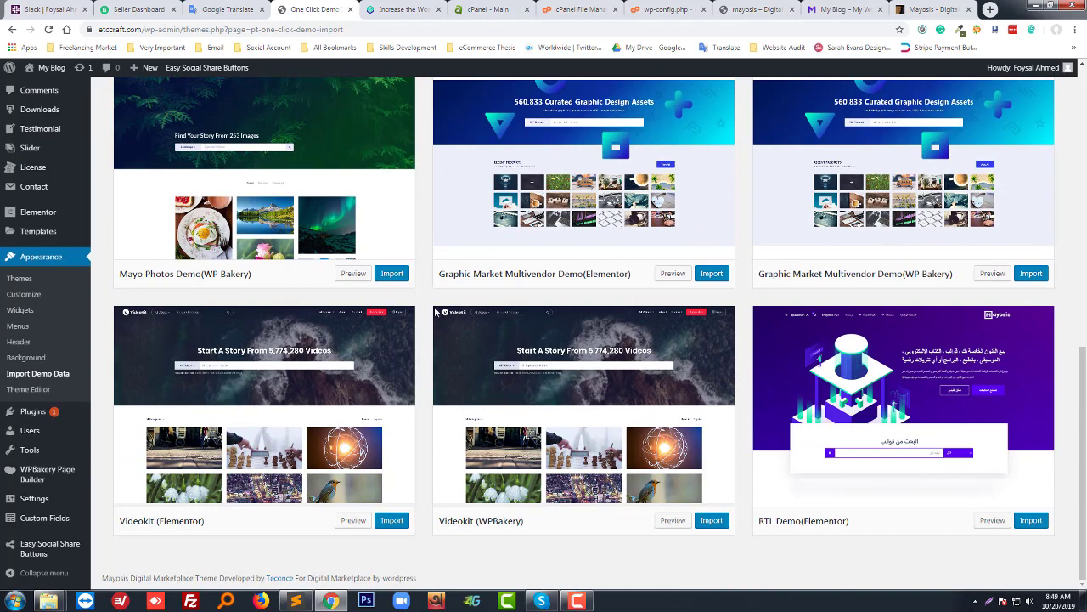
{"action": "scroll", "coordinate": [433, 306], "scroll_direction": "up", "scroll_amount": 3}
{"action": "scroll", "coordinate": [433, 310], "scroll_direction": "up", "scroll_amount": 1}
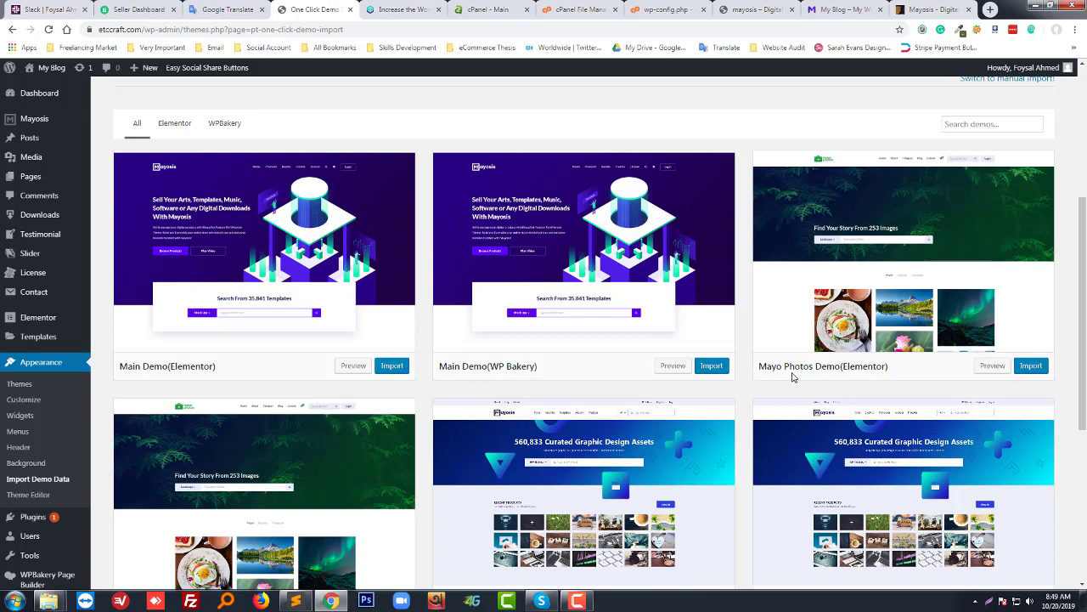
{"action": "scroll", "coordinate": [848, 357], "scroll_direction": "down", "scroll_amount": 2}
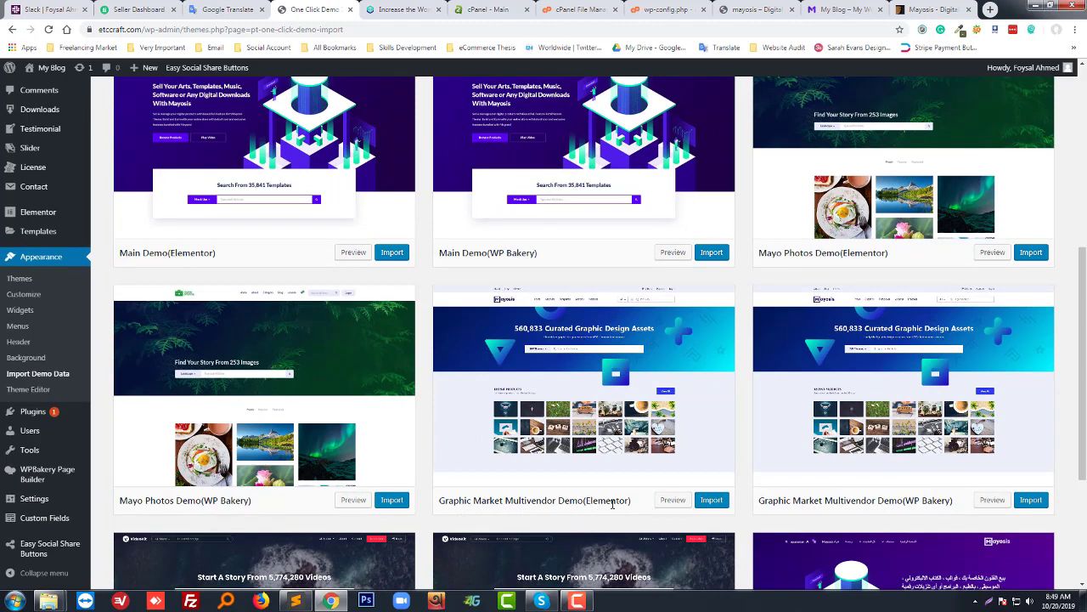
{"action": "scroll", "coordinate": [654, 485], "scroll_direction": "down", "scroll_amount": 1}
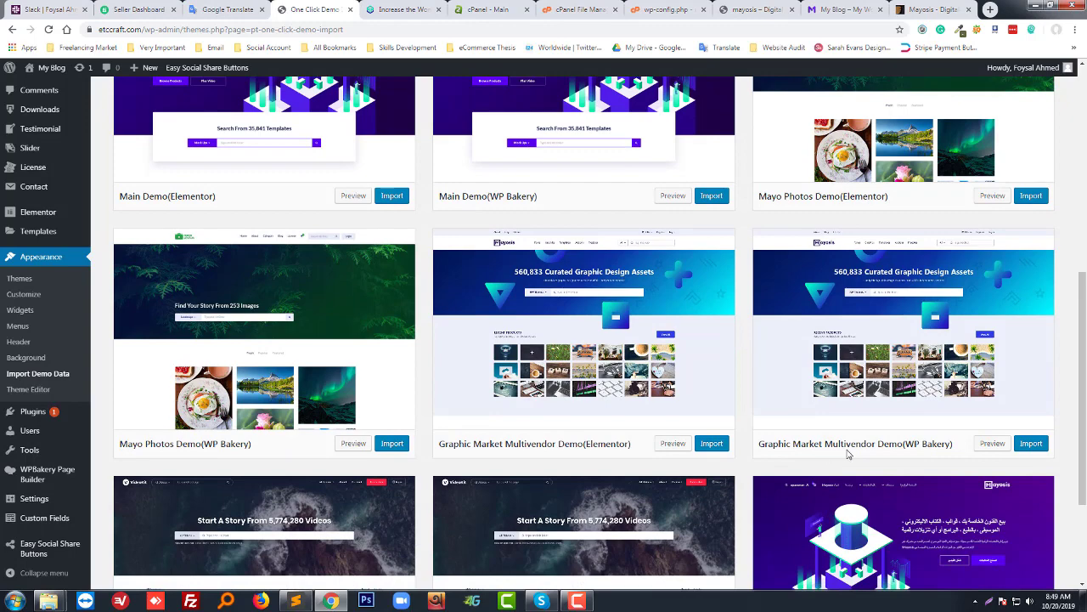
{"action": "left_click", "coordinate": [626, 333]}
{"action": "scroll", "coordinate": [1000, 425], "scroll_direction": "down", "scroll_amount": 3}
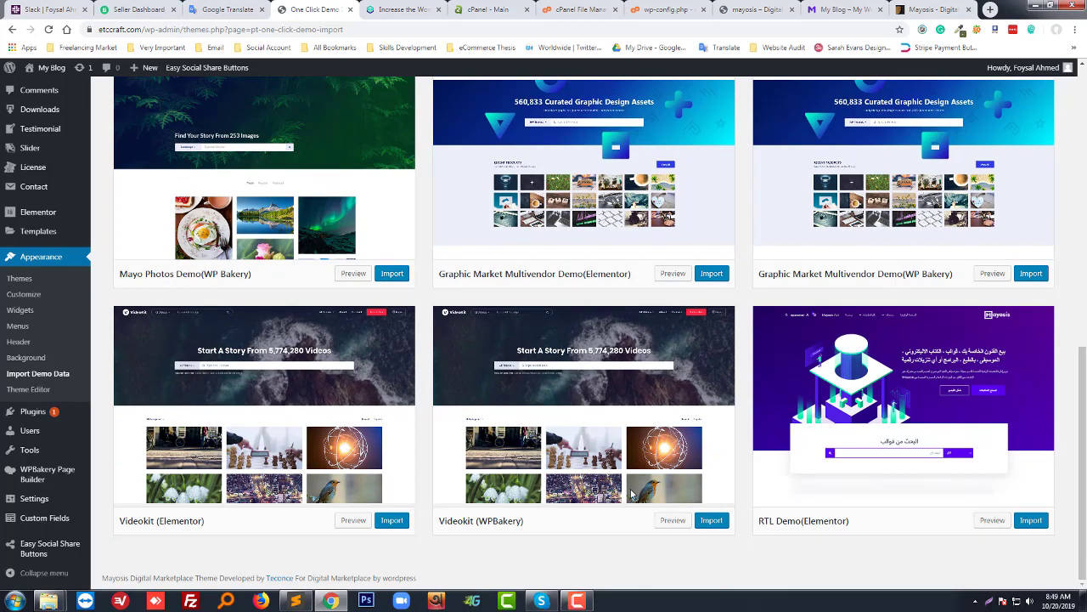
Import the Graphic Market Multivendor Demo(Elementor) and confirm the import.
{"action": "scroll", "coordinate": [630, 489], "scroll_direction": "up", "scroll_amount": 2}
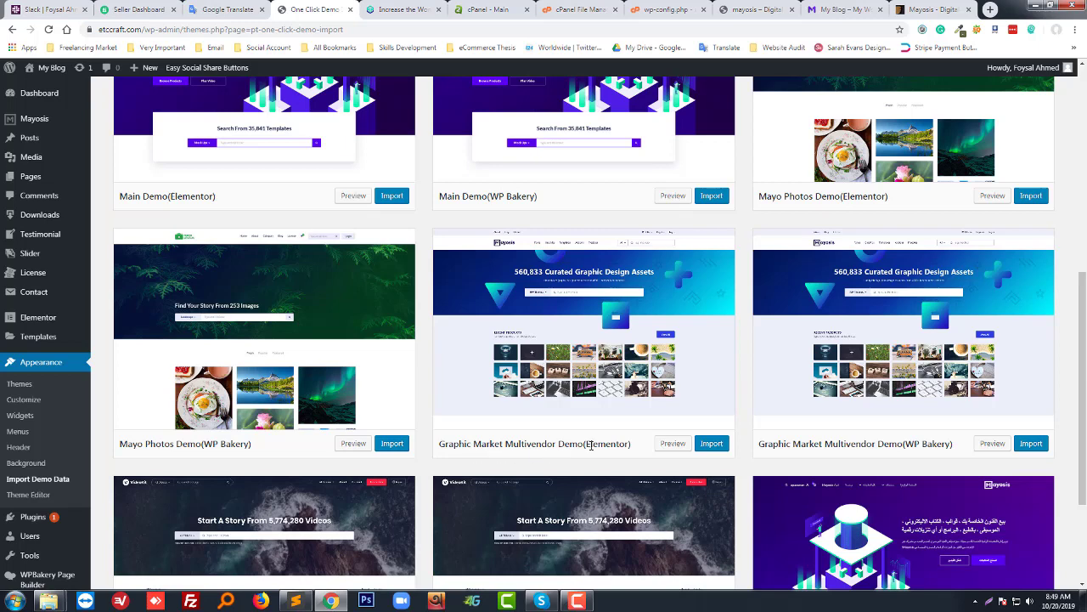
{"action": "left_click", "coordinate": [712, 444]}
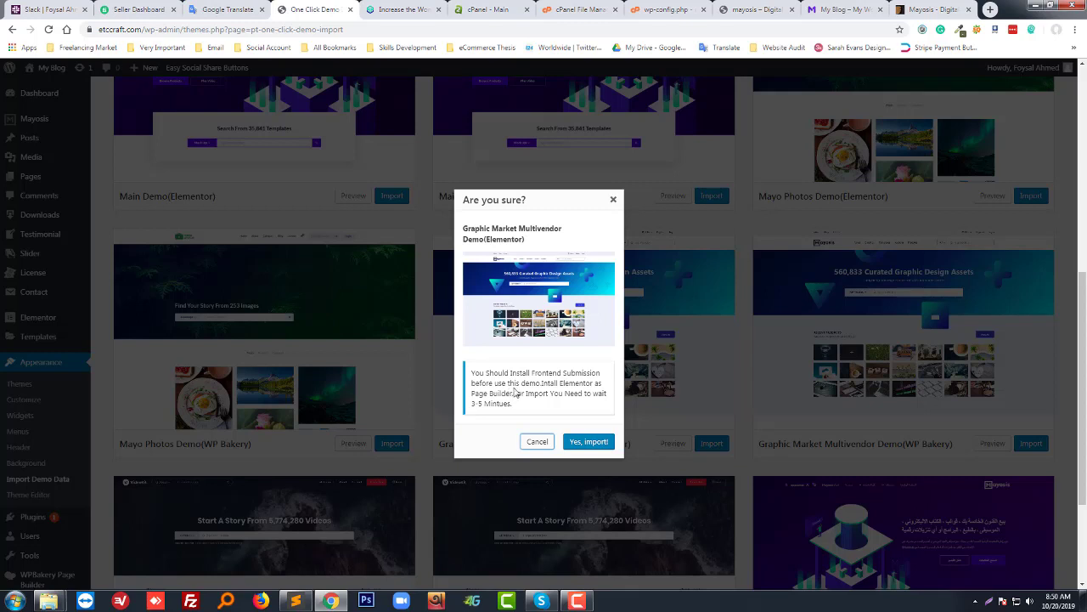
{"action": "left_click", "coordinate": [590, 441]}
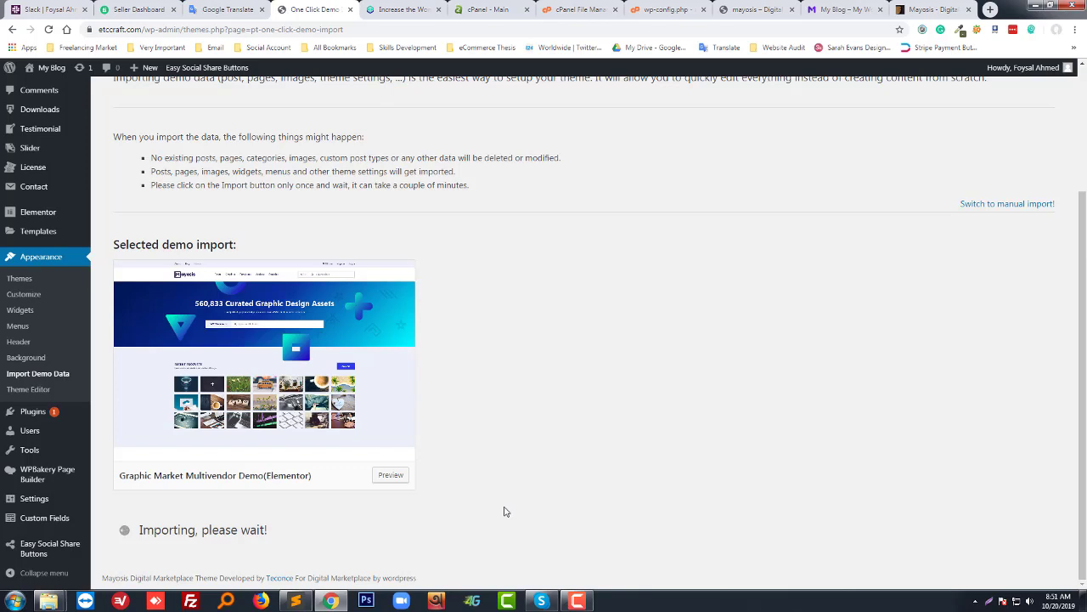
{"action": "left_click", "coordinate": [586, 601]}
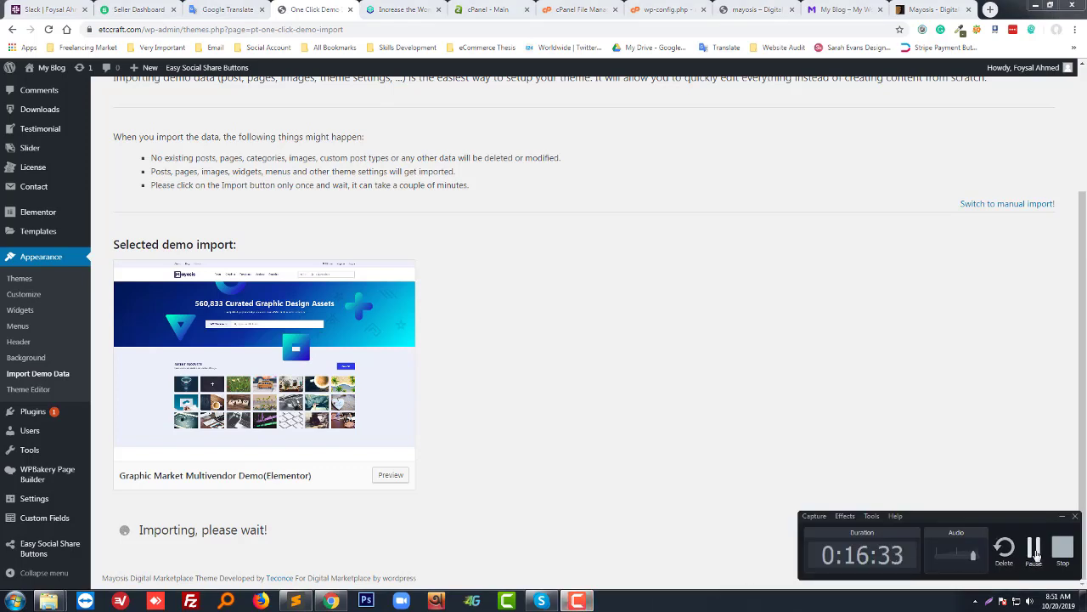
{"action": "left_click", "coordinate": [1035, 552]}
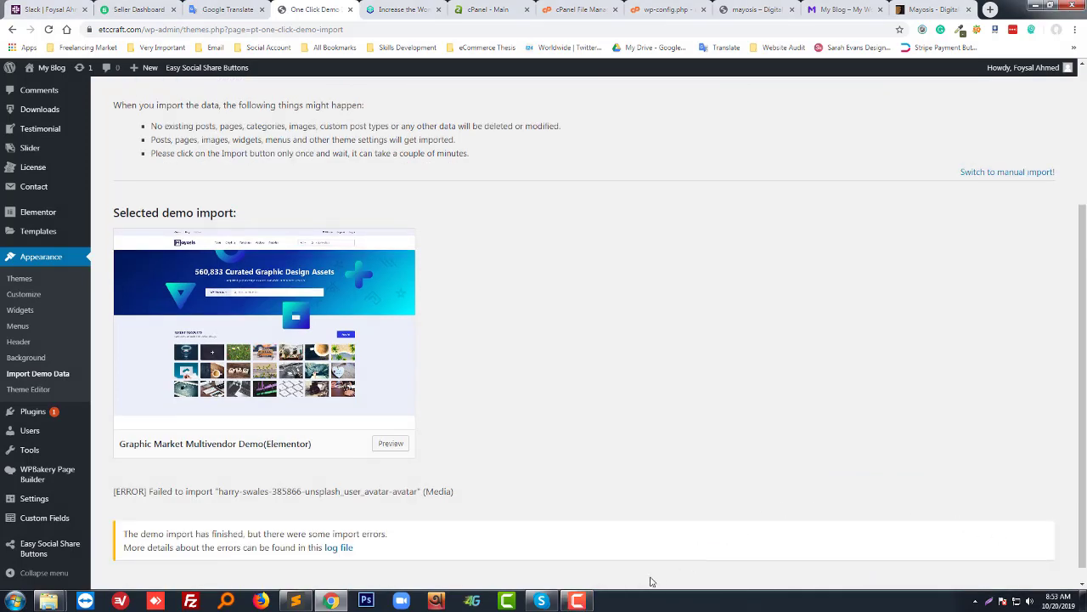
{"action": "left_click", "coordinate": [582, 601]}
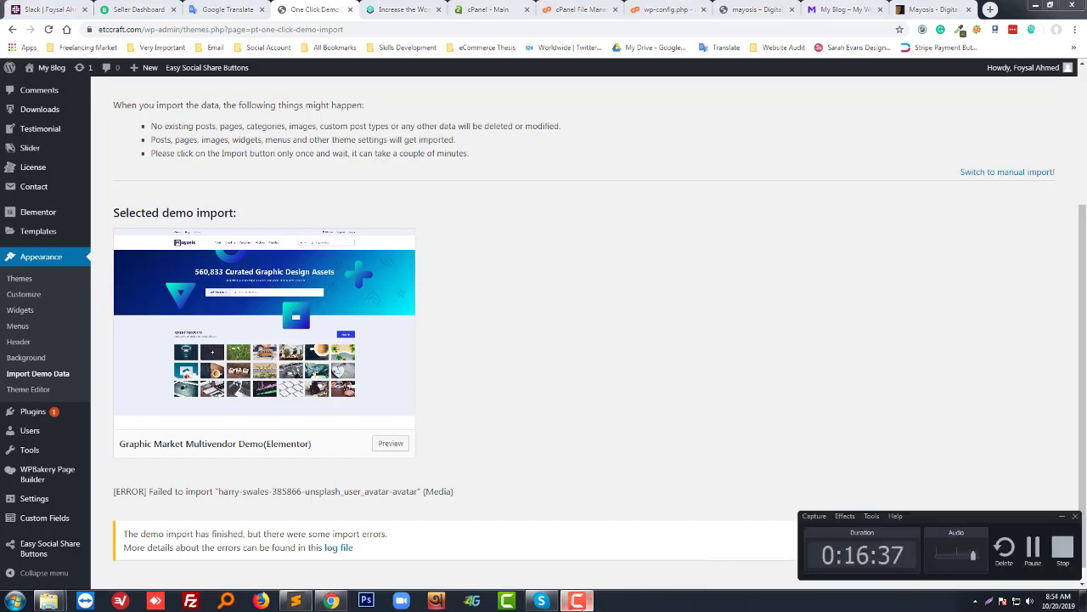
{"action": "left_click", "coordinate": [577, 602]}
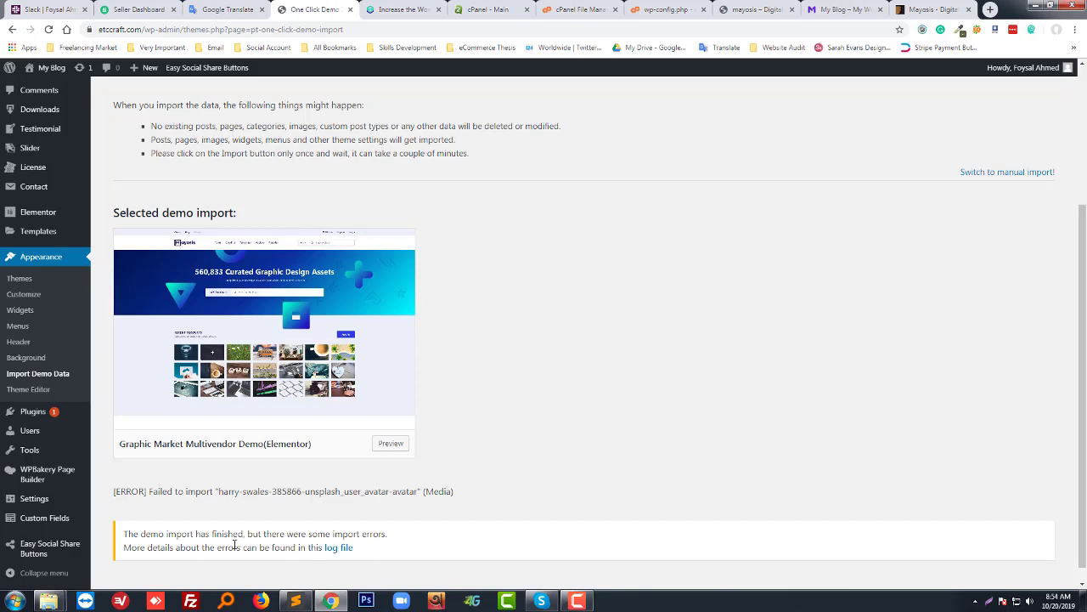
Open the demo import's log file, review its entries down to the end, and close it.
{"action": "scroll", "coordinate": [238, 540], "scroll_direction": "down", "scroll_amount": 1}
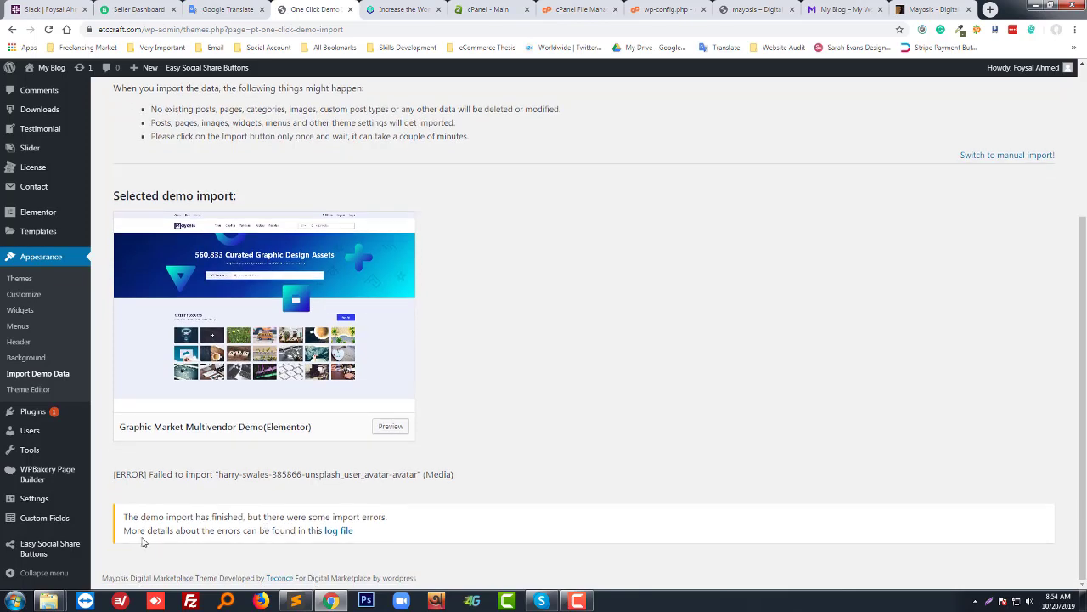
{"action": "left_click", "coordinate": [338, 531]}
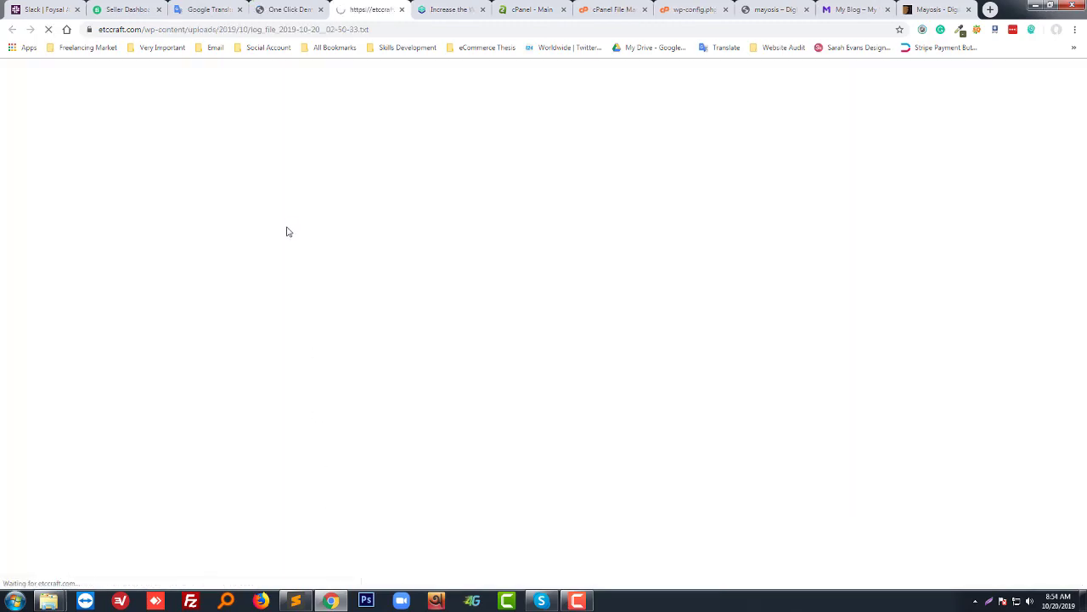
{"action": "left_click", "coordinate": [296, 9]}
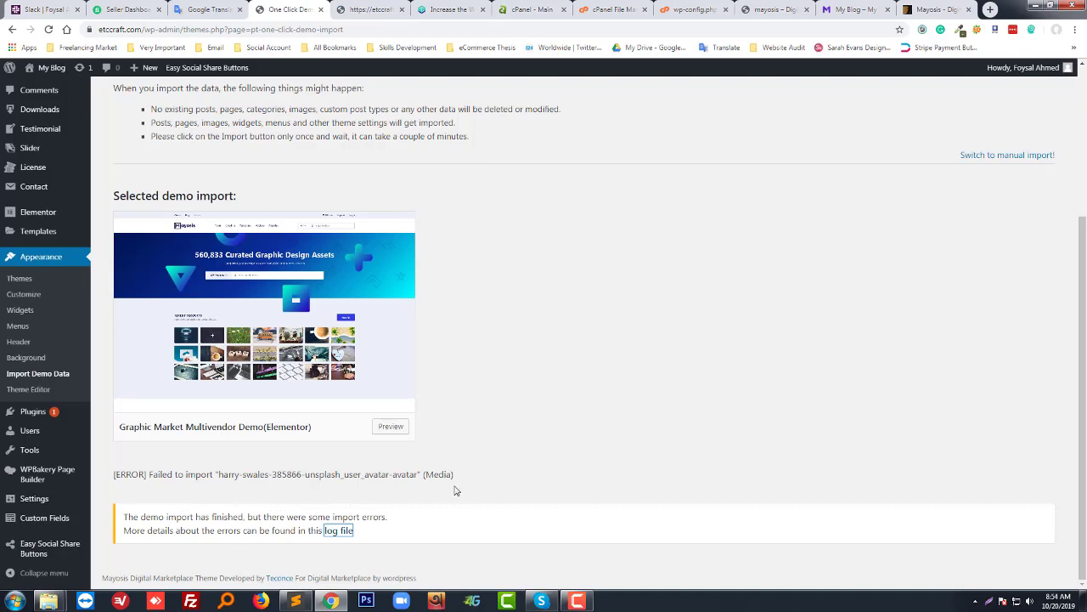
{"action": "left_click", "coordinate": [363, 9]}
{"action": "scroll", "coordinate": [66, 304], "scroll_direction": "down", "scroll_amount": 3}
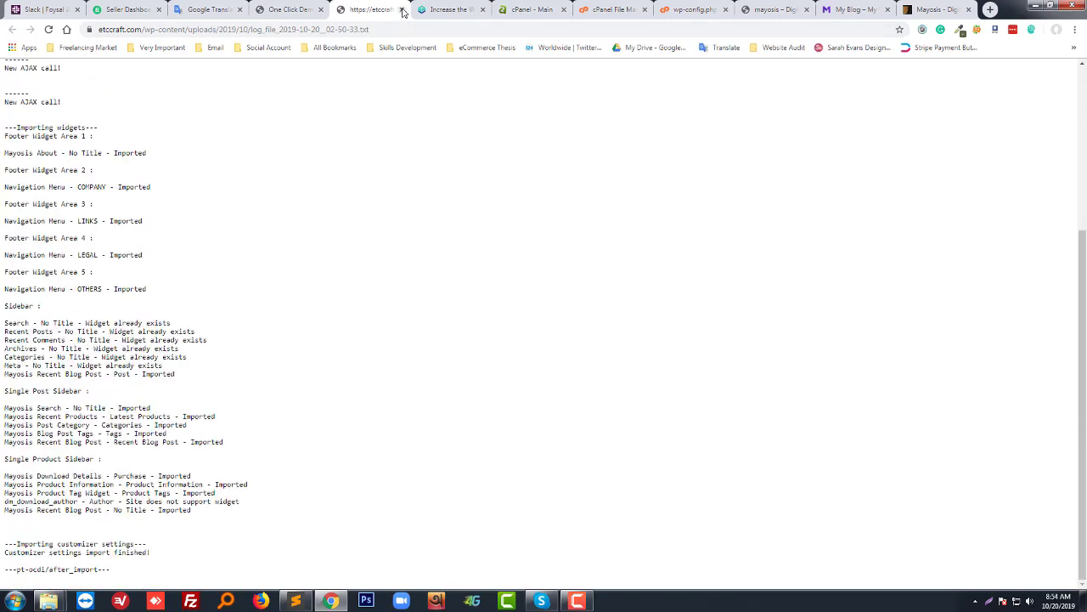
{"action": "key", "text": "ctrl+w"}
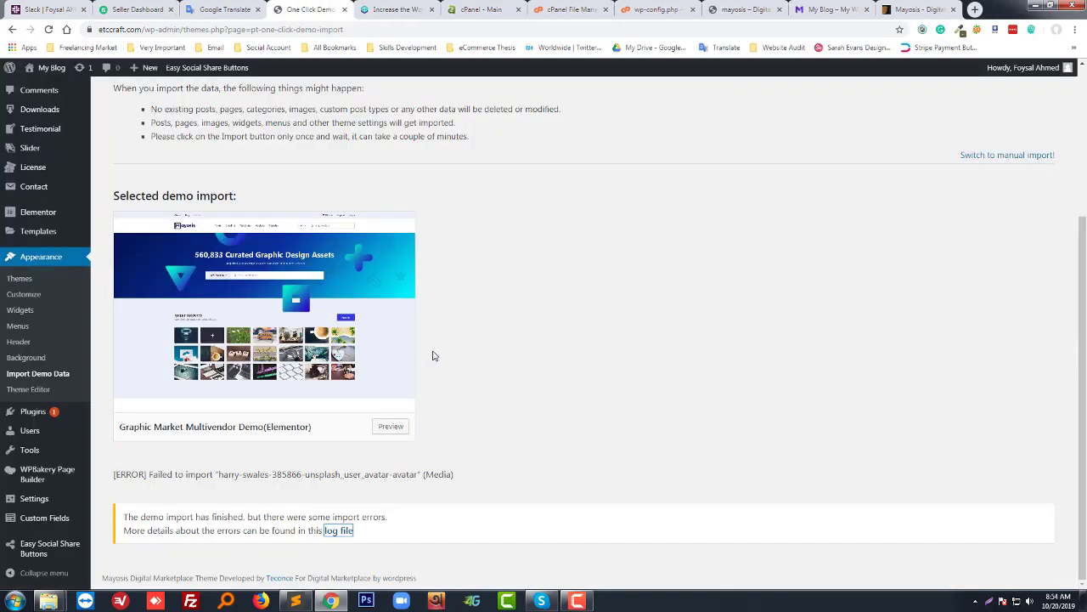
Open the site's front end in a new browser tab and switch to it.
{"action": "scroll", "coordinate": [432, 354], "scroll_direction": "up", "scroll_amount": 3}
{"action": "mouse_move", "coordinate": [48, 70]}
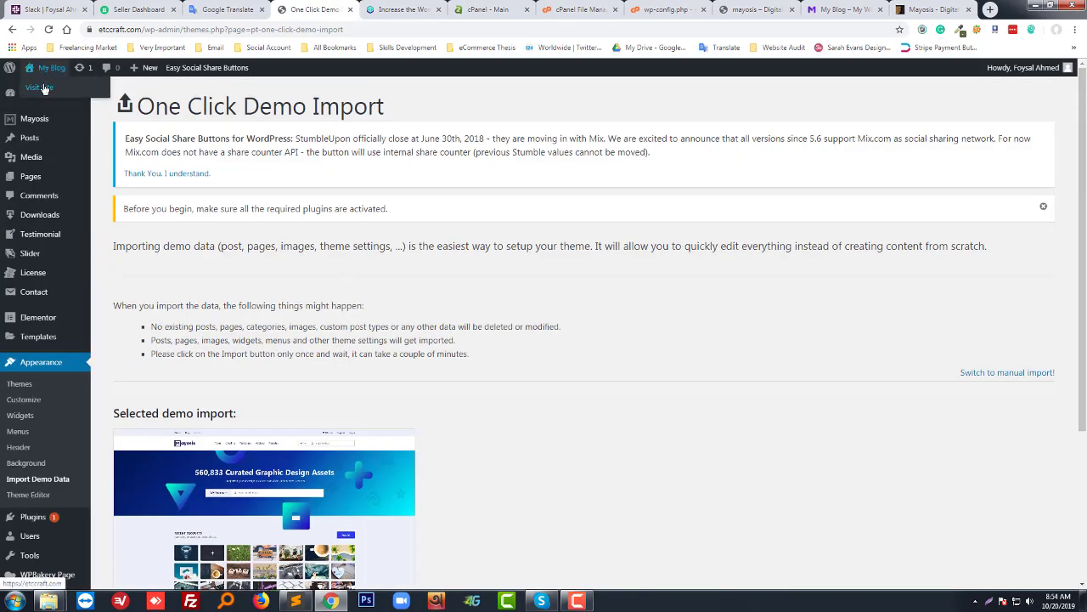
{"action": "middle_click", "coordinate": [45, 89]}
{"action": "left_click", "coordinate": [356, 9]}
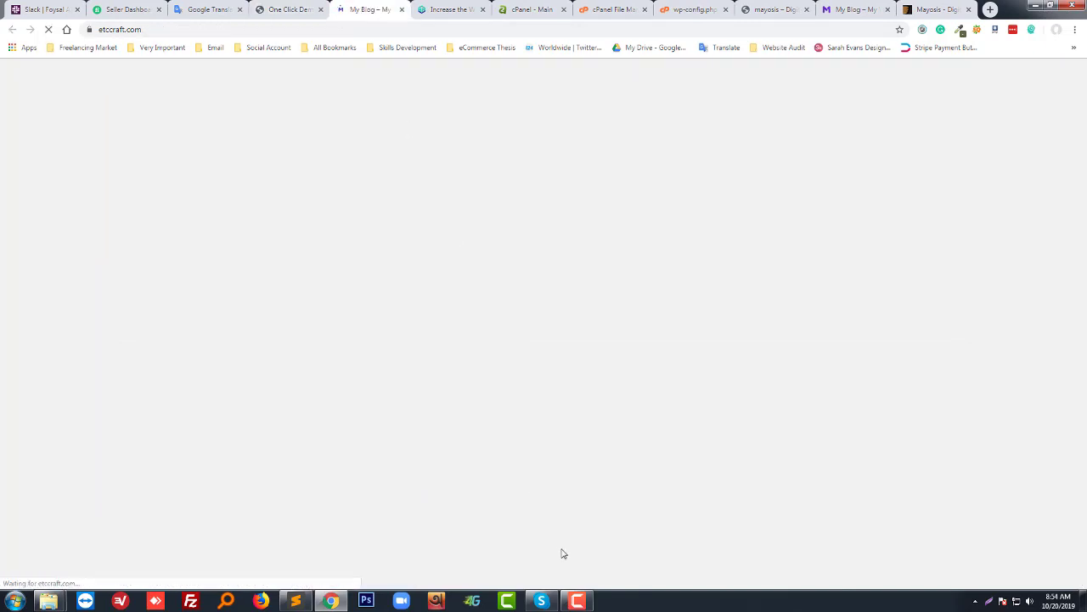
{"action": "left_click", "coordinate": [578, 602]}
{"action": "left_click", "coordinate": [578, 601]}
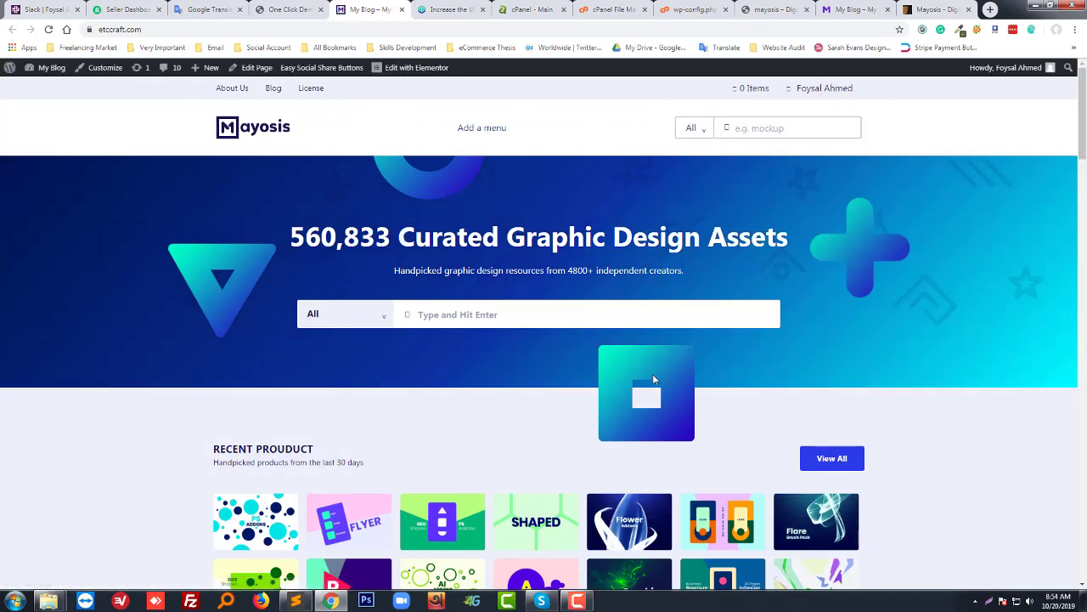
Examine the imported homepage from the hero banner through the product sections to the footer.
{"action": "scroll", "coordinate": [629, 391], "scroll_direction": "down", "scroll_amount": 3}
{"action": "scroll", "coordinate": [509, 365], "scroll_direction": "down", "scroll_amount": 2}
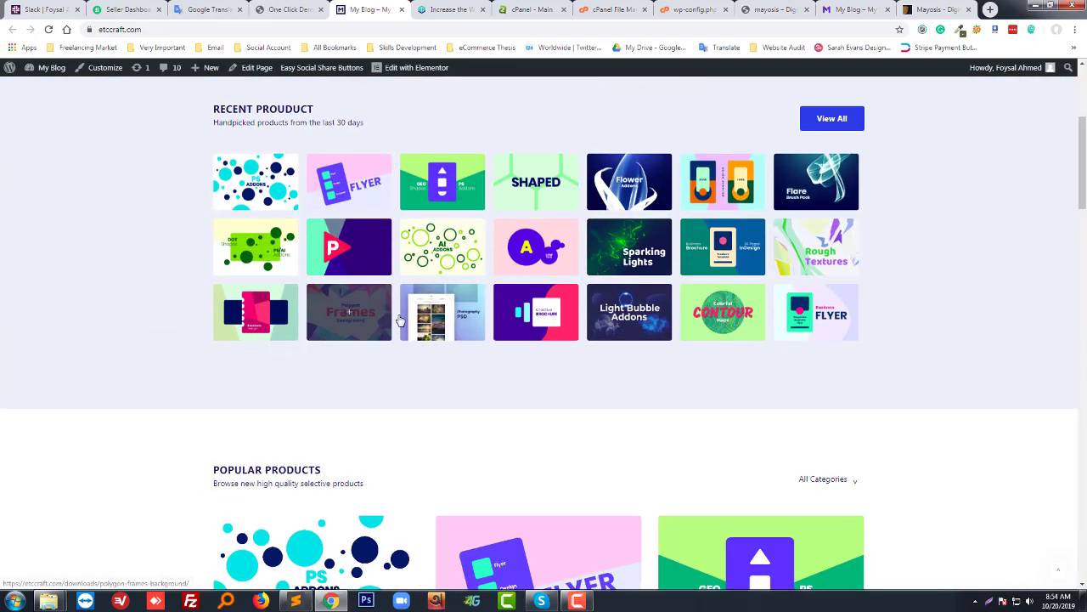
{"action": "scroll", "coordinate": [796, 350], "scroll_direction": "down", "scroll_amount": 1}
{"action": "scroll", "coordinate": [795, 350], "scroll_direction": "down", "scroll_amount": 15}
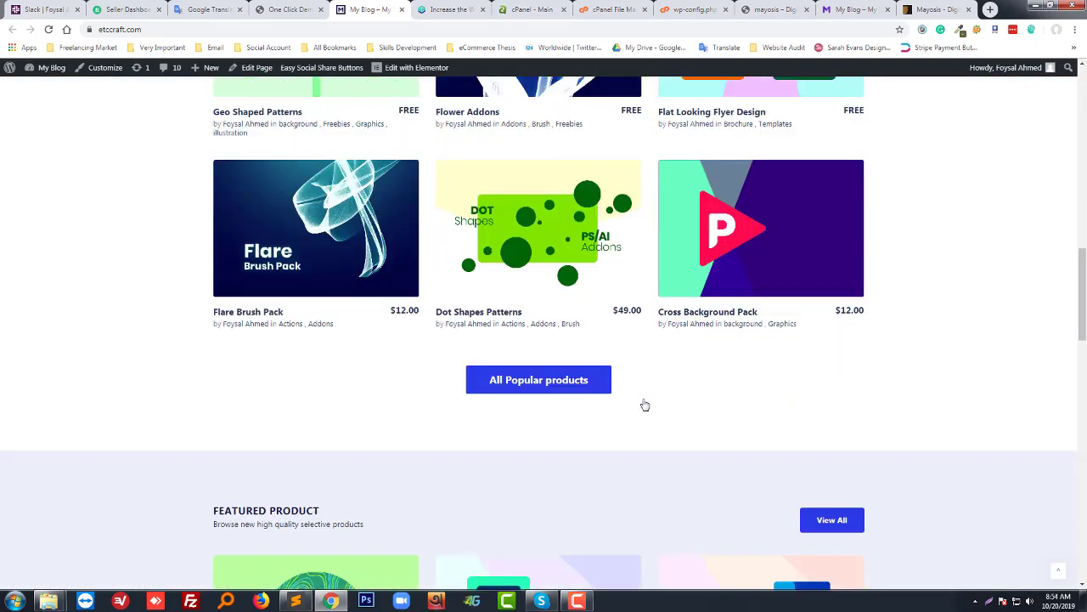
{"action": "scroll", "coordinate": [390, 376], "scroll_direction": "down", "scroll_amount": 11}
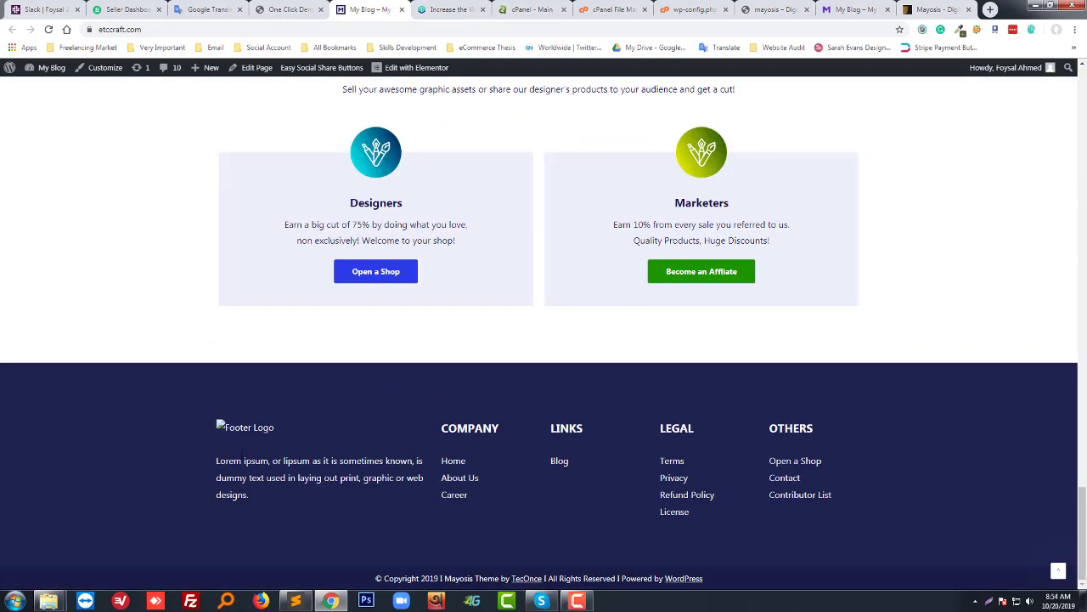
{"action": "scroll", "coordinate": [433, 520], "scroll_direction": "up", "scroll_amount": 20}
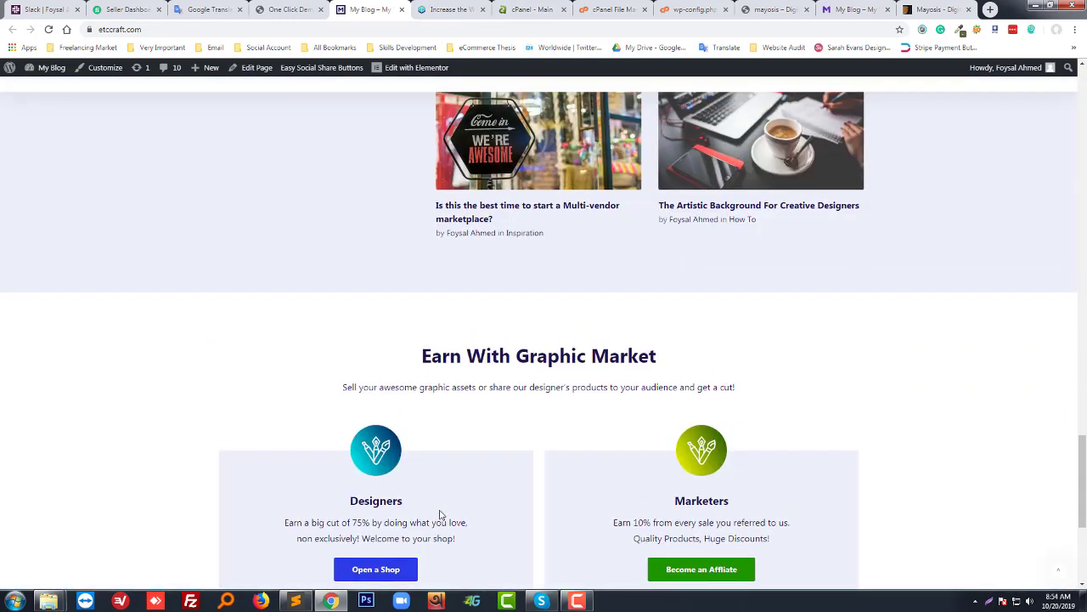
{"action": "scroll", "coordinate": [441, 511], "scroll_direction": "up", "scroll_amount": 8}
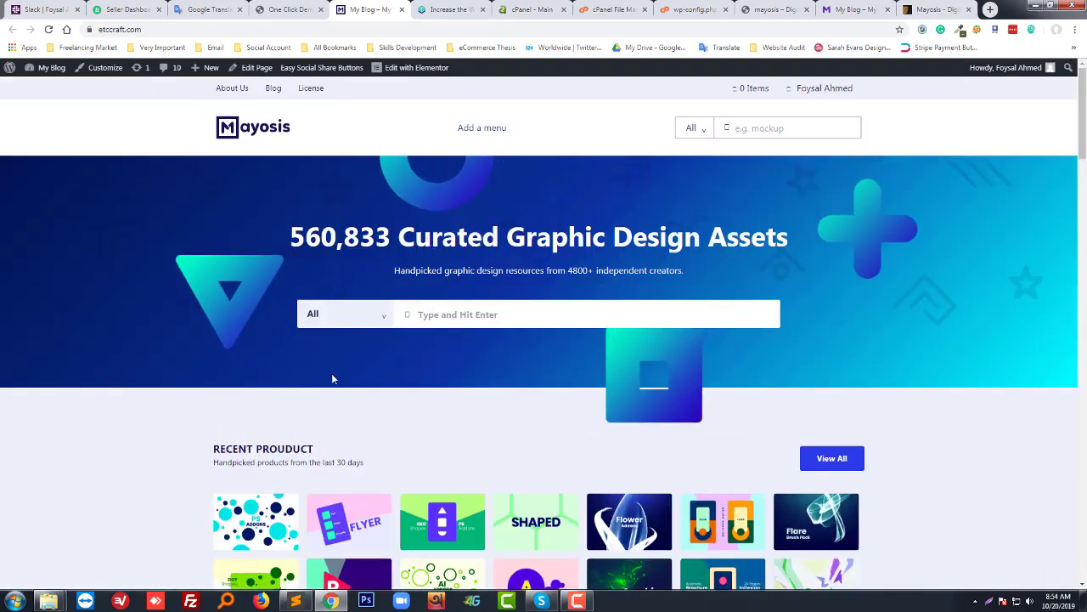
{"action": "scroll", "coordinate": [374, 357], "scroll_direction": "down", "scroll_amount": 3}
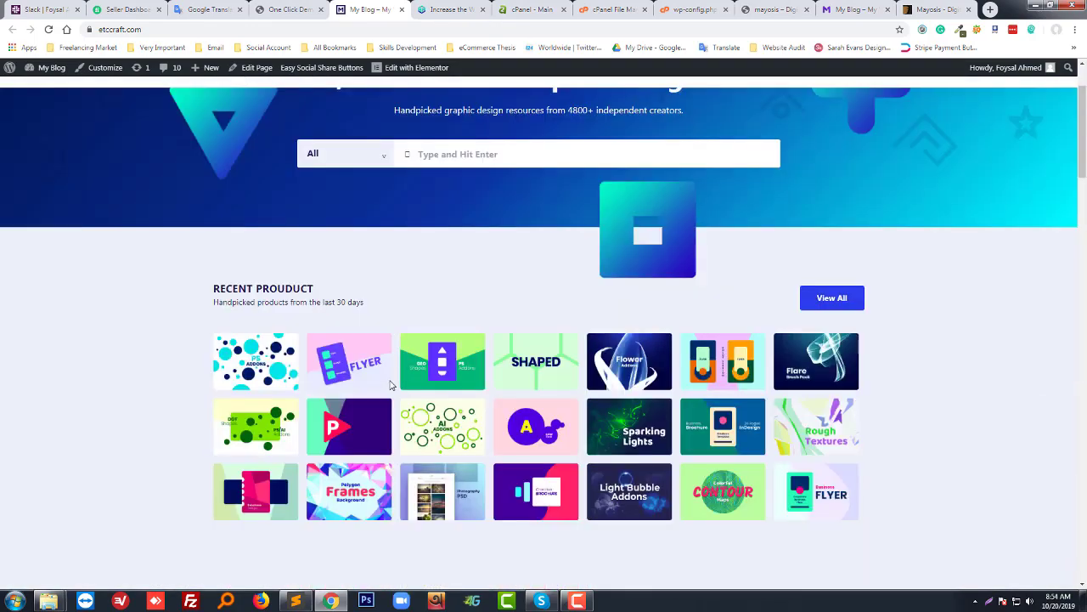
{"action": "scroll", "coordinate": [354, 316], "scroll_direction": "up", "scroll_amount": 2}
{"action": "scroll", "coordinate": [354, 317], "scroll_direction": "up", "scroll_amount": 1}
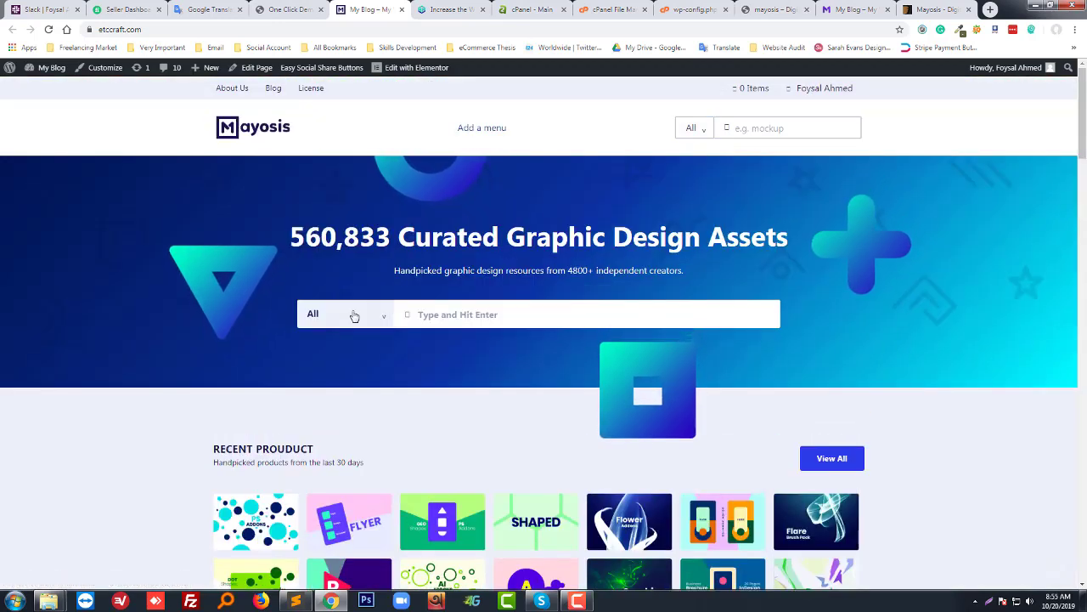
{"action": "left_click", "coordinate": [291, 9]}
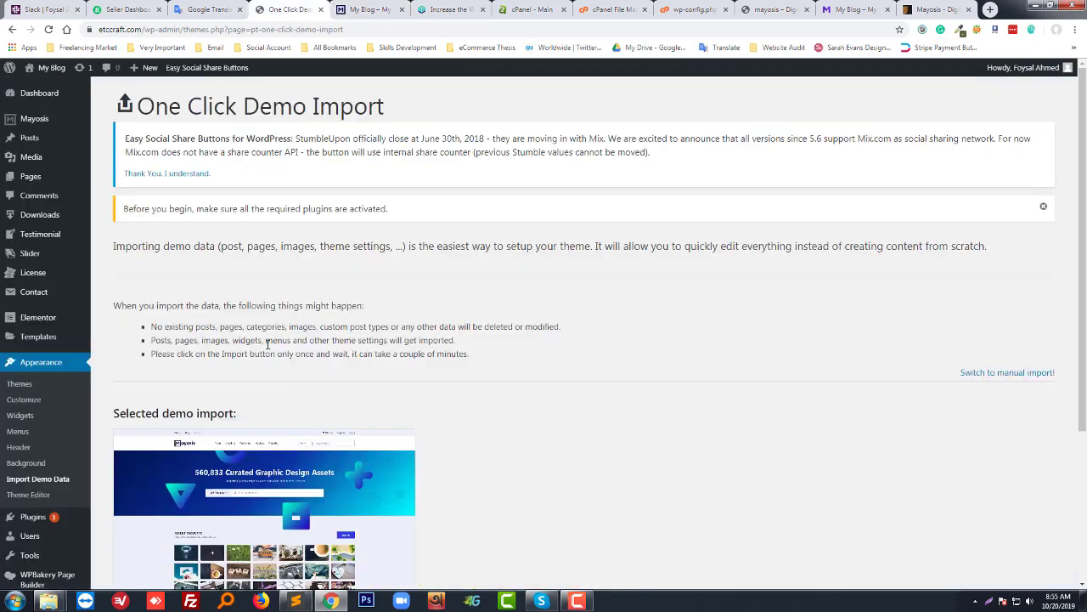
{"action": "left_click", "coordinate": [362, 9]}
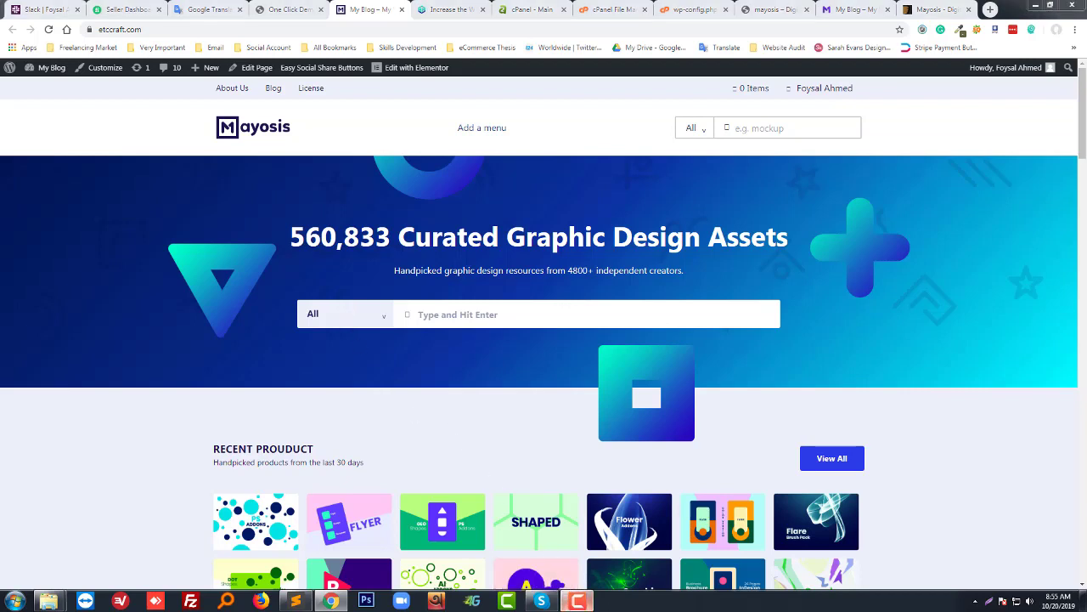
{"action": "left_click", "coordinate": [577, 601]}
{"action": "left_click", "coordinate": [576, 600]}
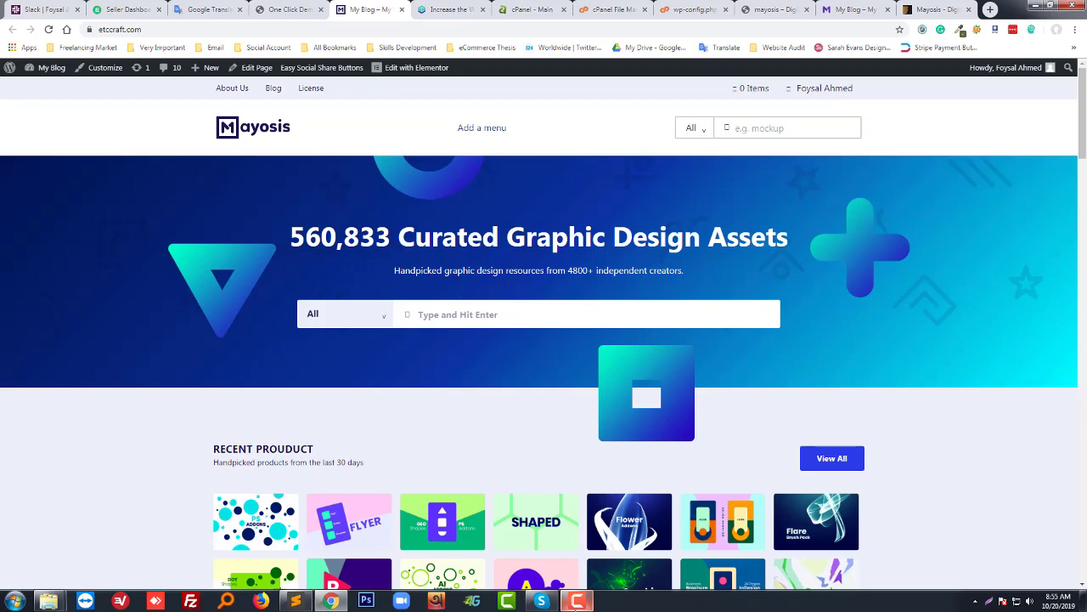
{"action": "left_click", "coordinate": [576, 601]}
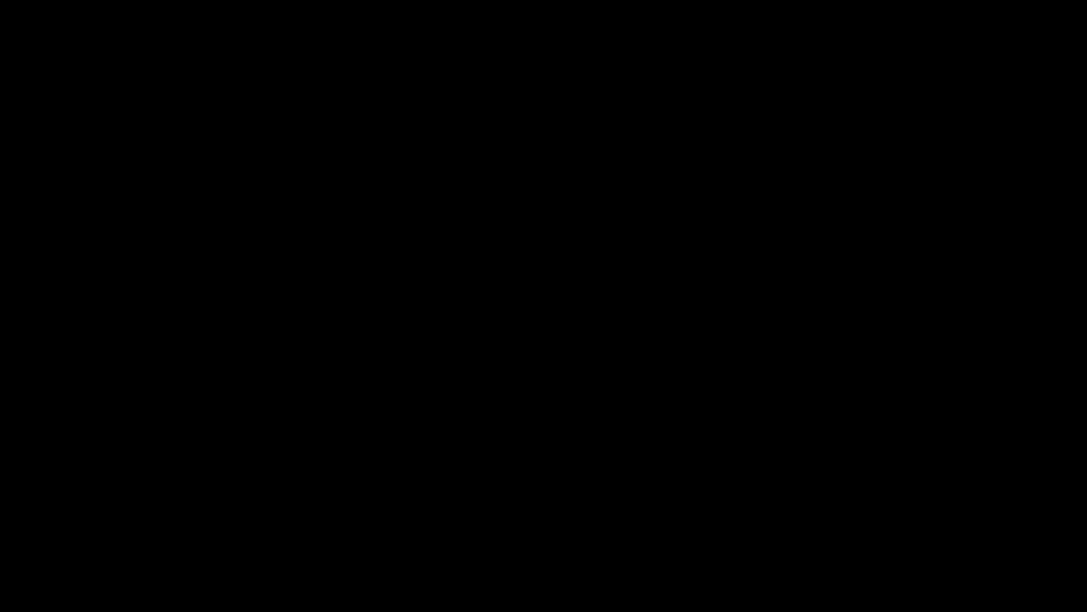